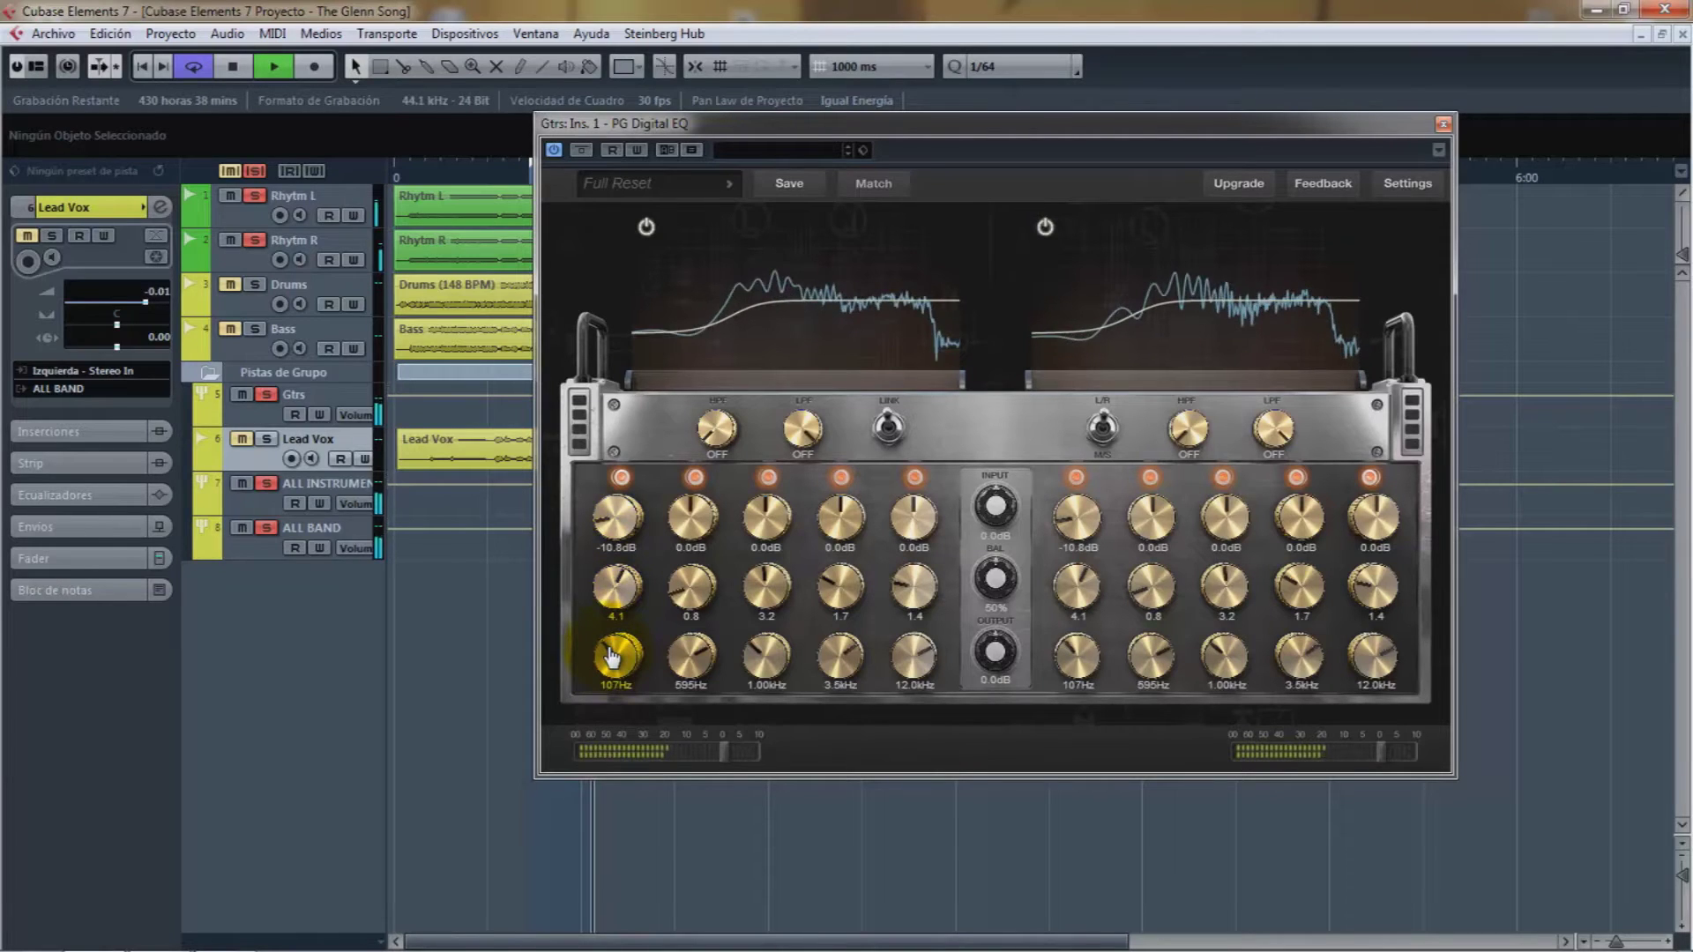
- Set the second EQ band to -4.5 dB at 442 Hz, Q 2.4, and the third band to -6.0 dB at 3.44 kHz, Q 5.8
drag(691, 529, 690, 523)
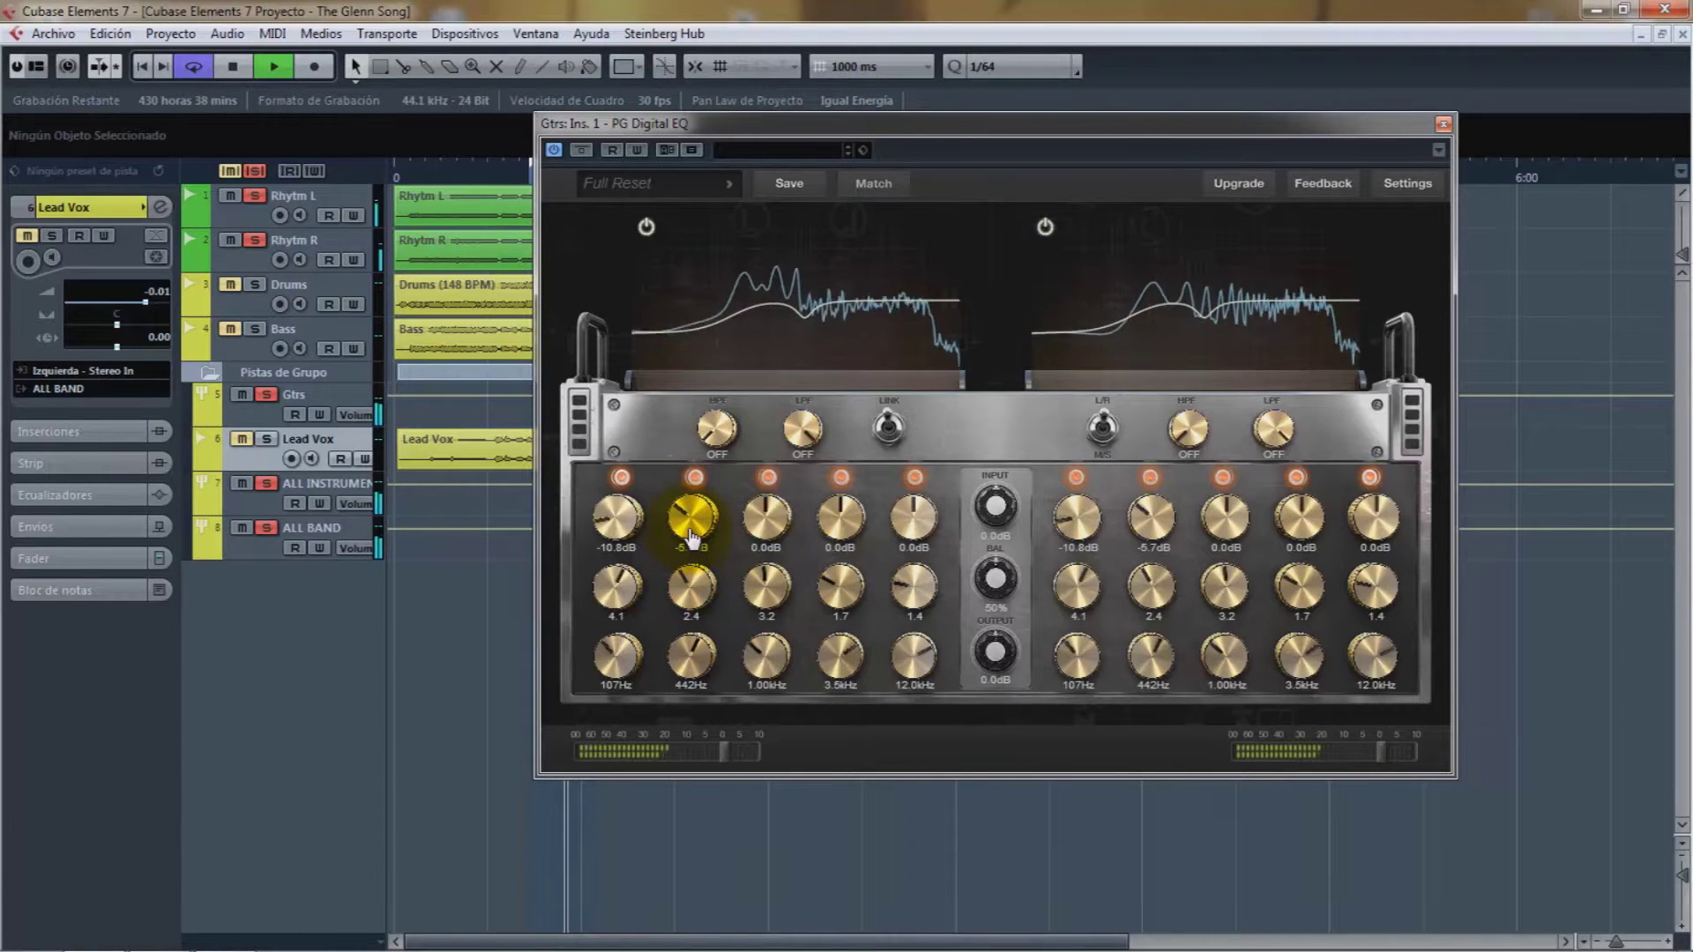
scroll(692, 532, down, 1)
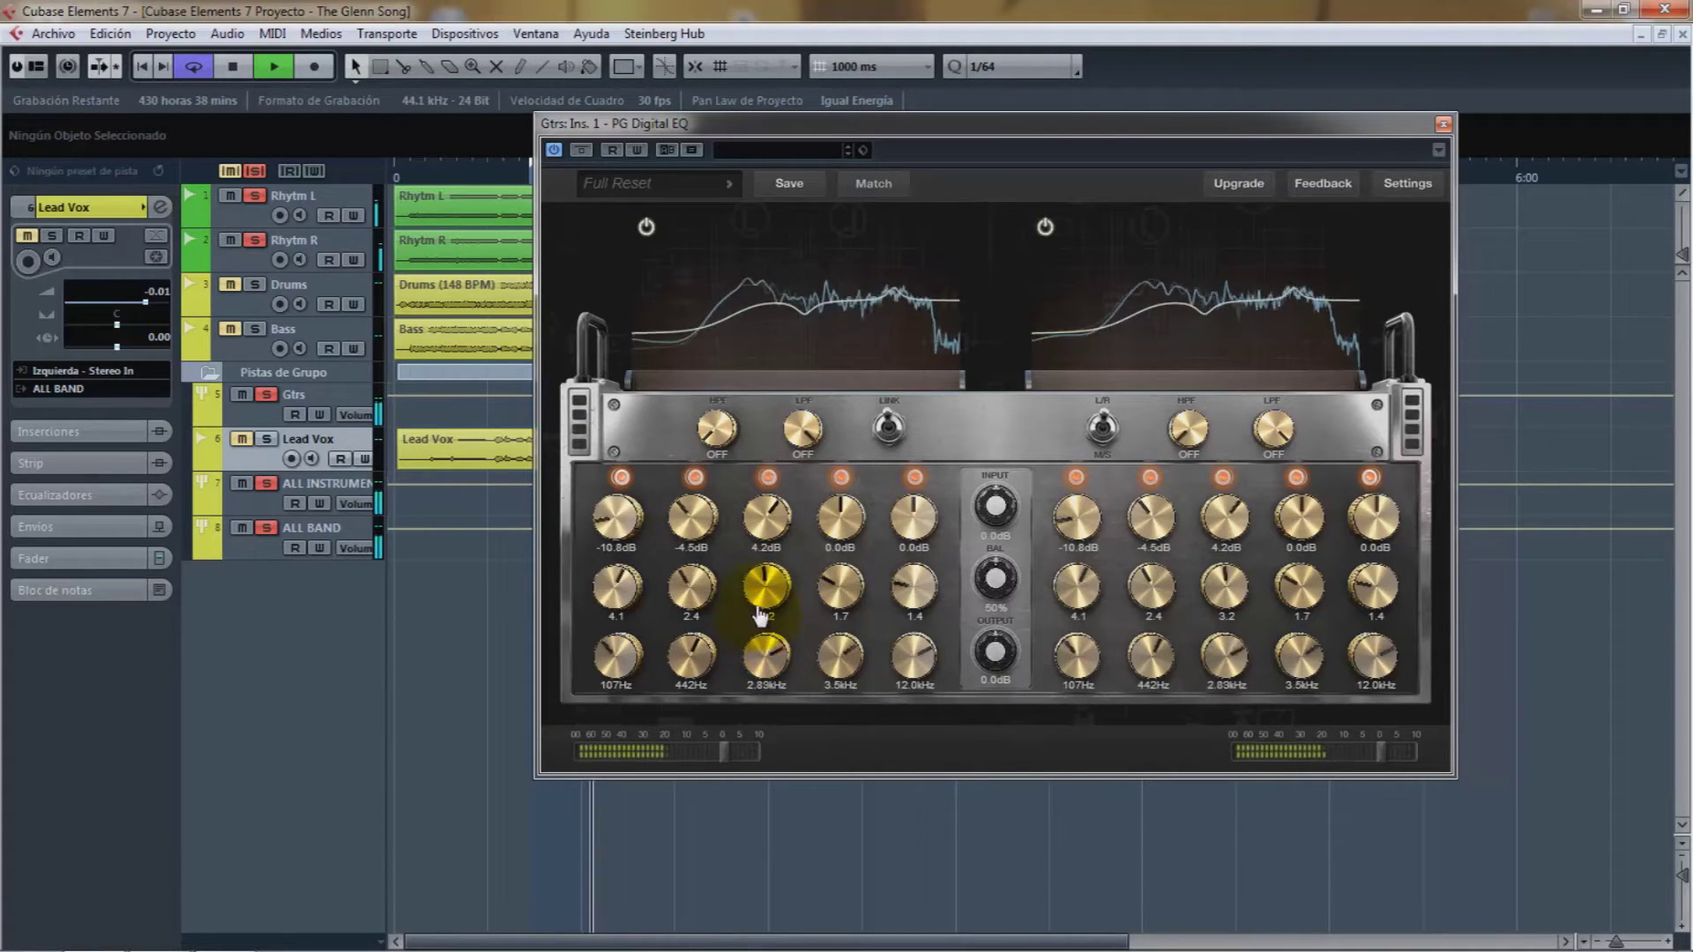
drag(760, 608, 764, 609)
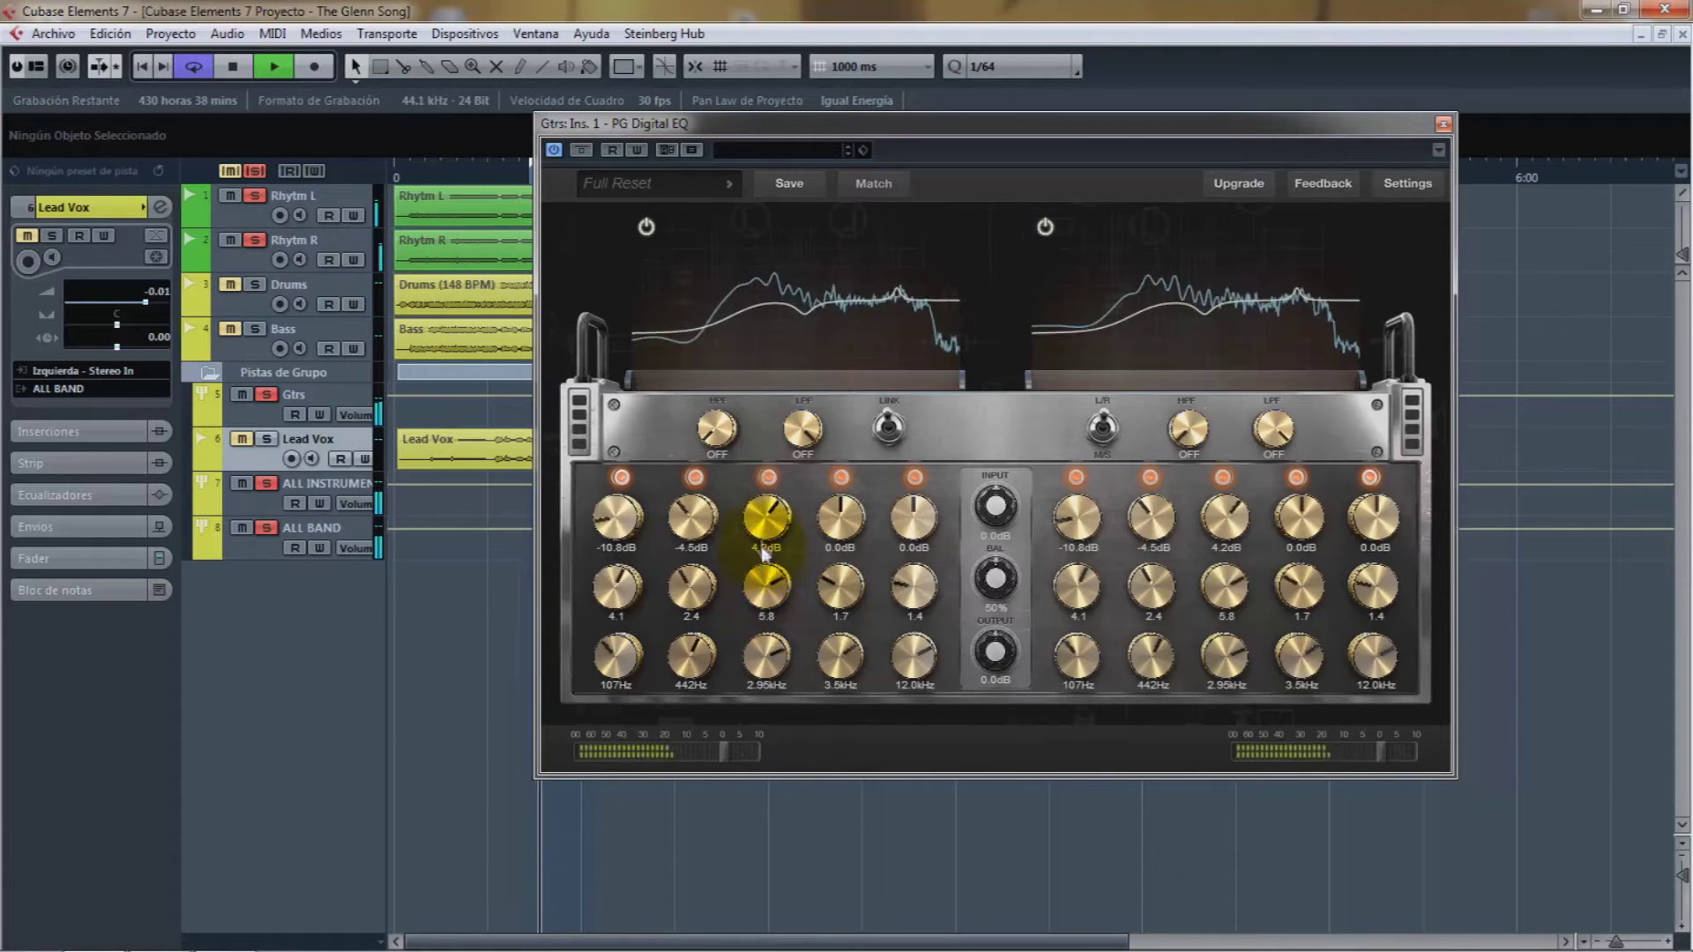
click(764, 593)
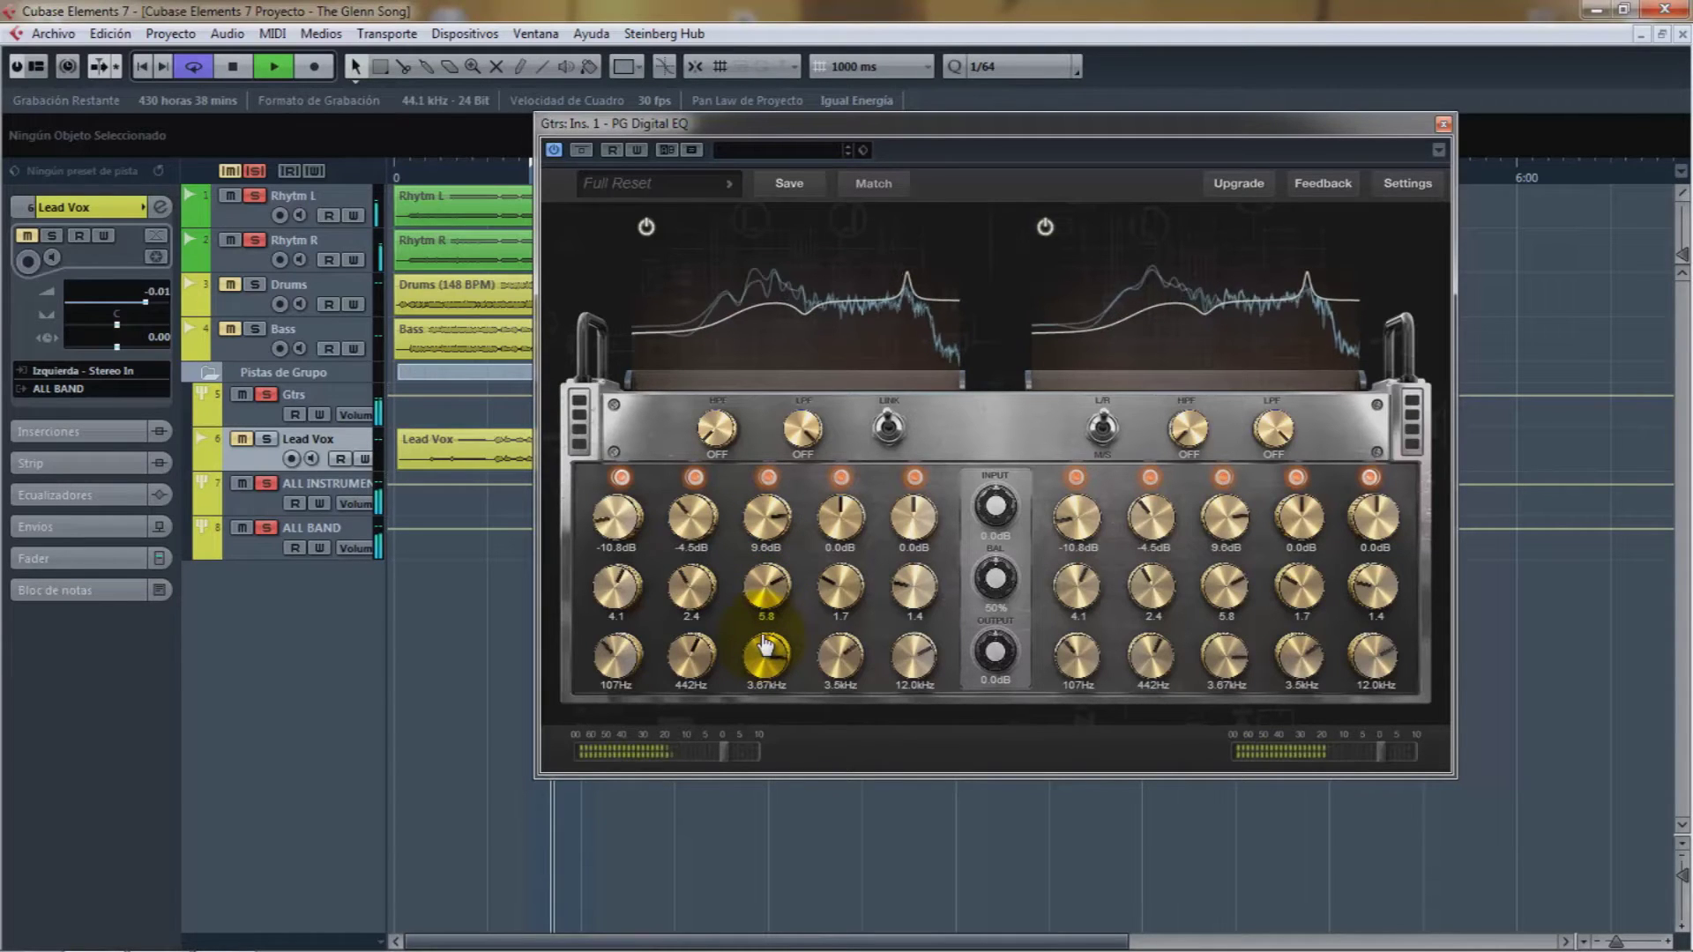
drag(772, 551, 774, 582)
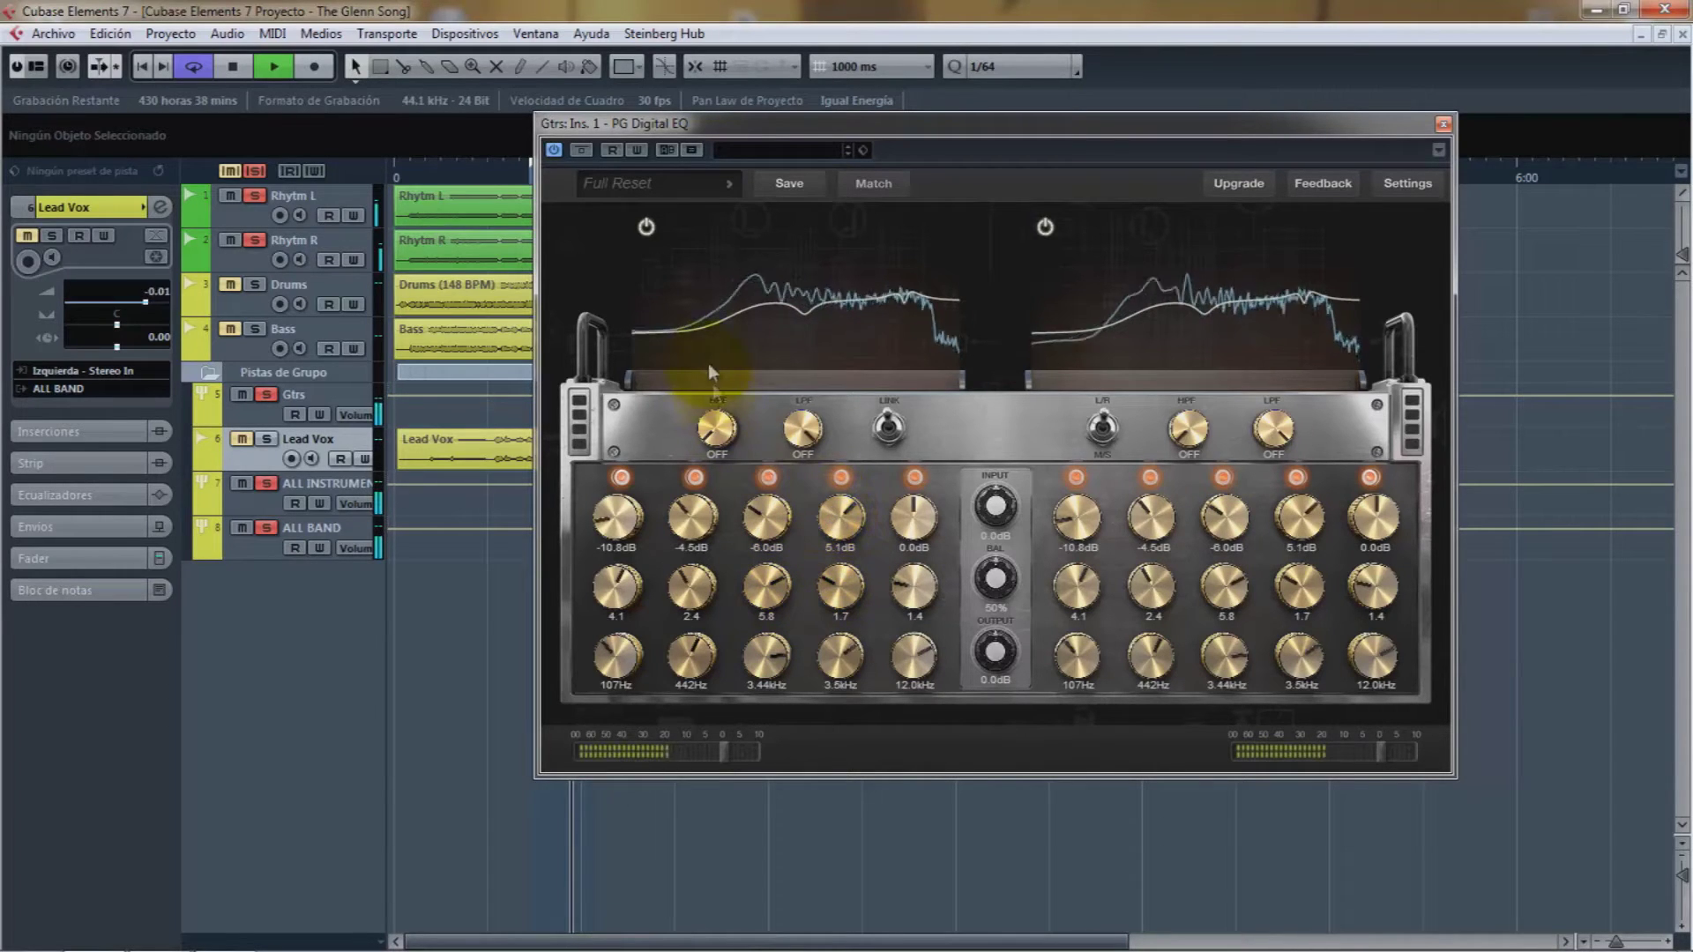
- Return the fourth band's gain to 0.0 dB and set the fifth band to 3.3 dB at 8.6 kHz with Q 1.2
drag(835, 533, 906, 514)
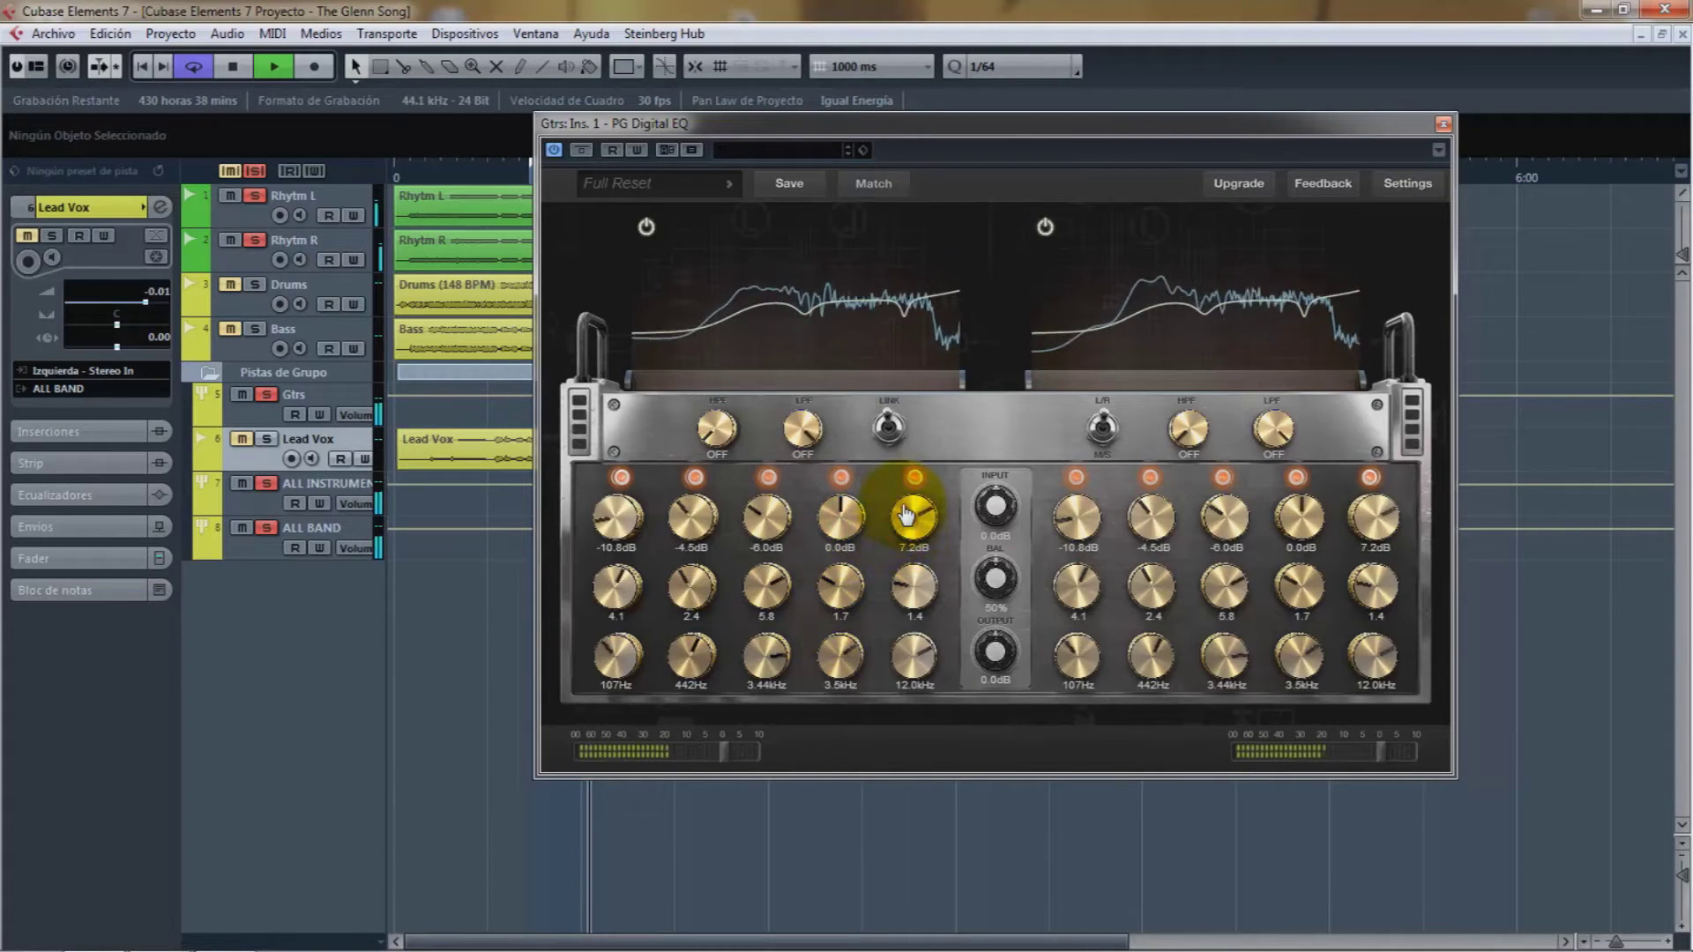
drag(911, 650, 911, 648)
drag(909, 586, 913, 601)
click(580, 151)
click(580, 151)
click(915, 520)
drag(930, 536, 930, 548)
- Try the equalizer's balance, input and output level controls
click(1002, 589)
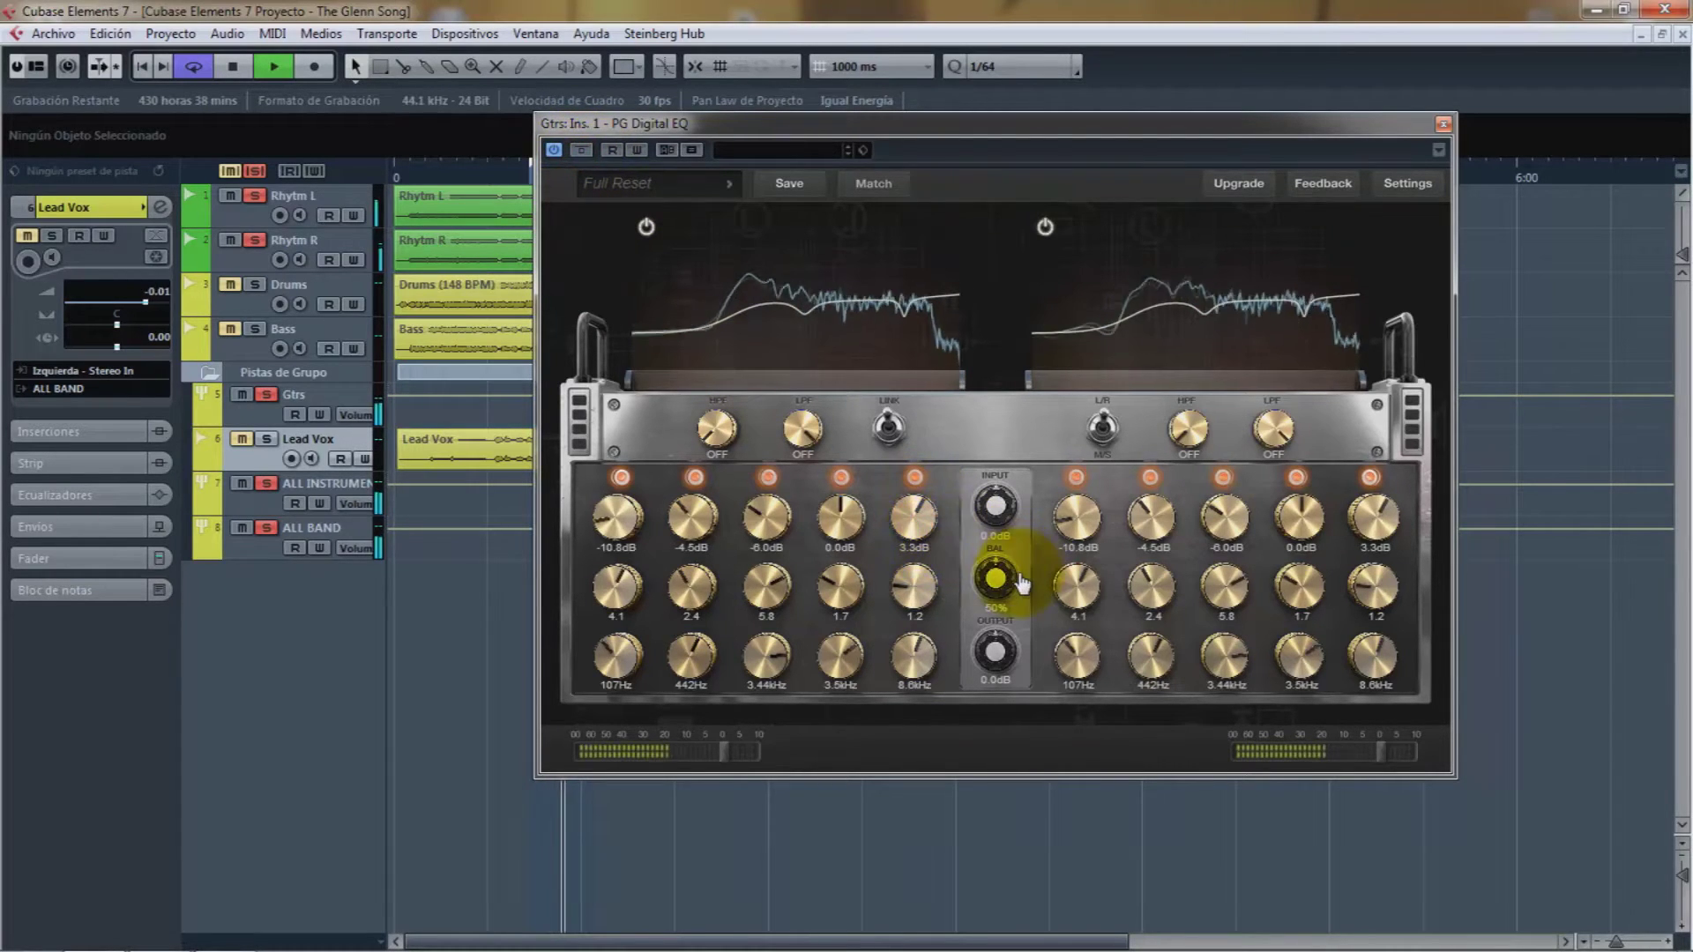
click(997, 528)
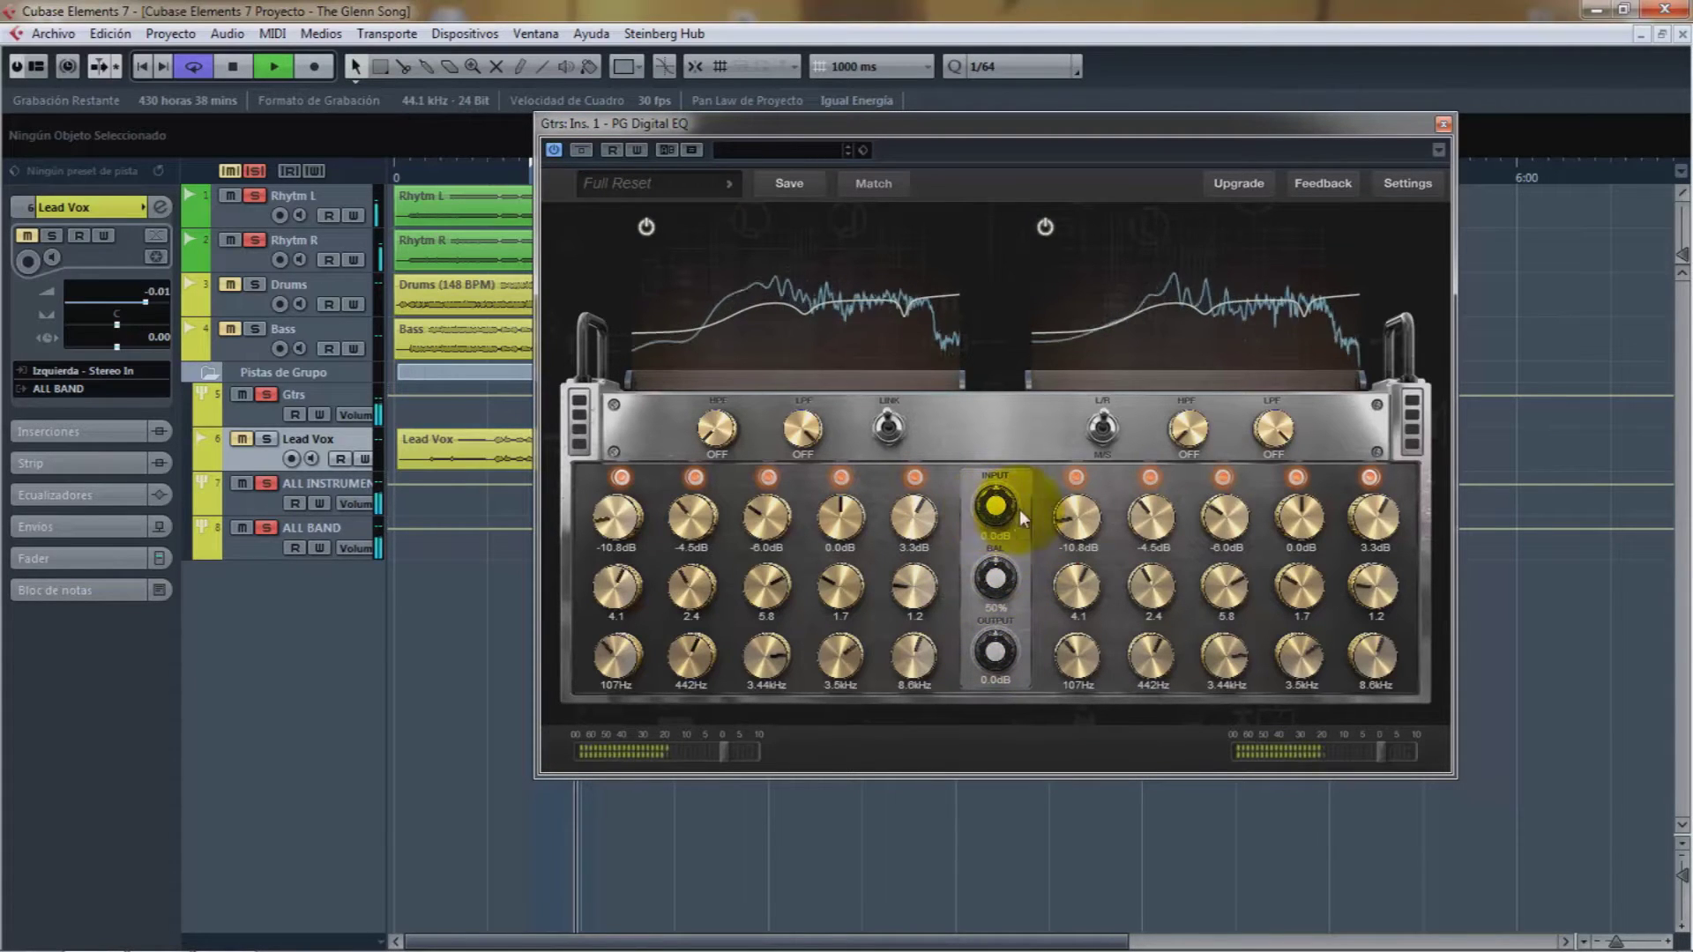
click(994, 652)
mouse_move(995, 577)
mouse_down()
mouse_move(987, 532)
mouse_move(993, 650)
mouse_move(994, 582)
mouse_up()
- Try the low-pass and high-pass filters while the two channels are linked
click(891, 431)
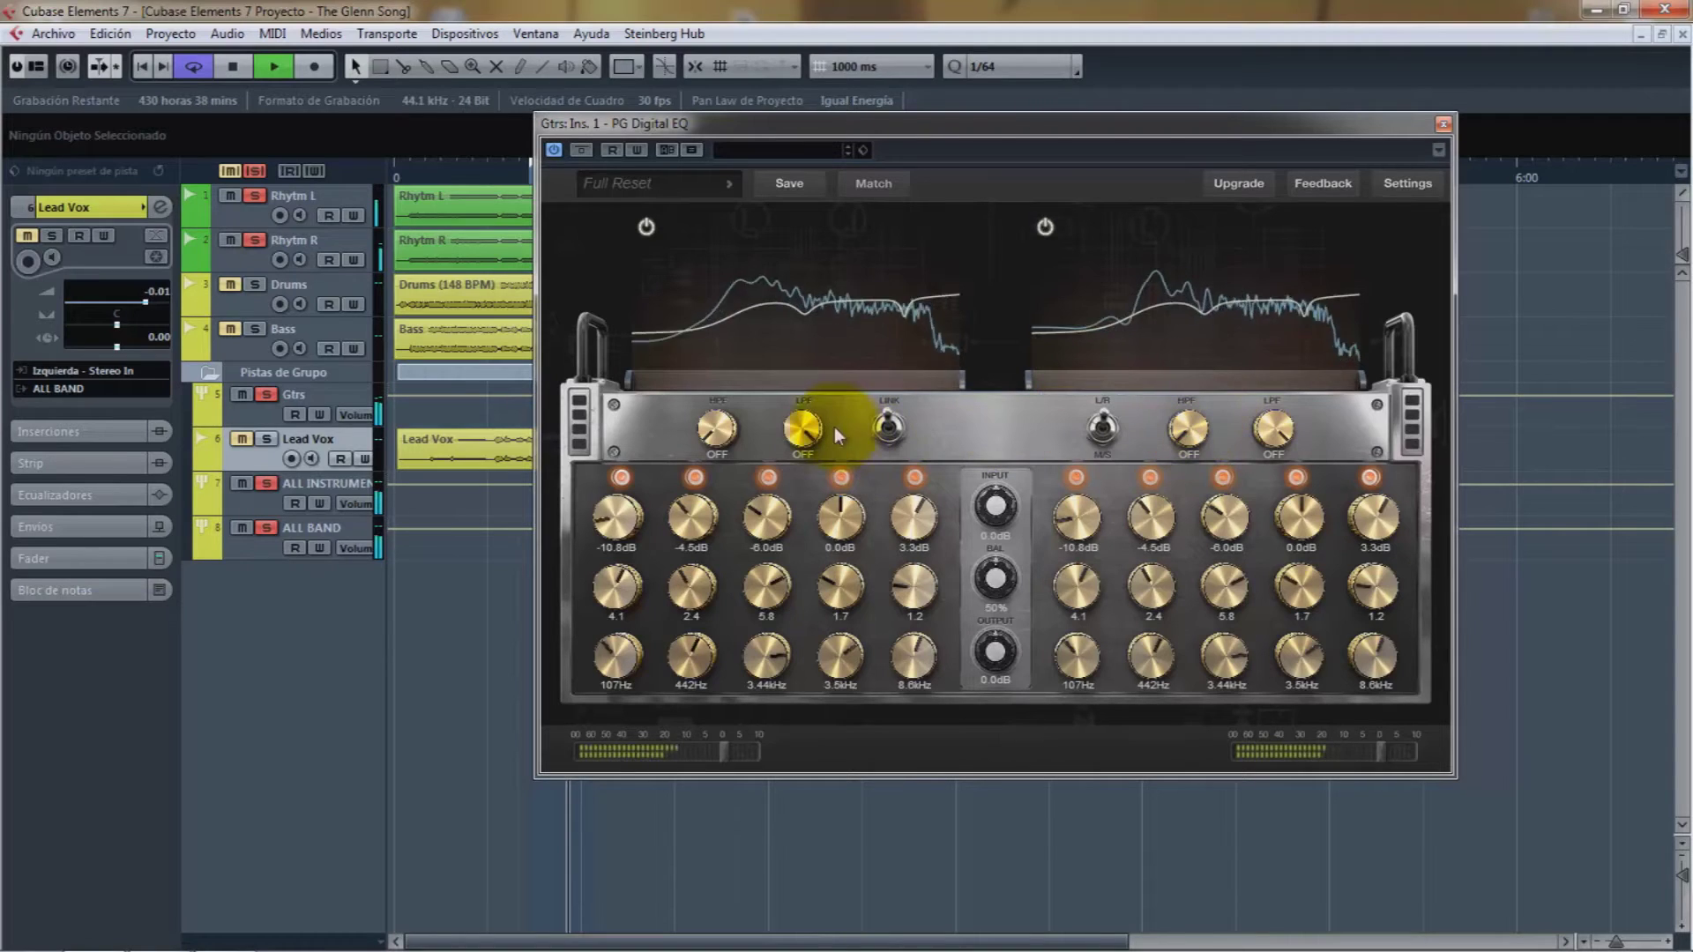
drag(795, 423, 786, 553)
drag(789, 650, 692, 492)
drag(1157, 447, 1190, 445)
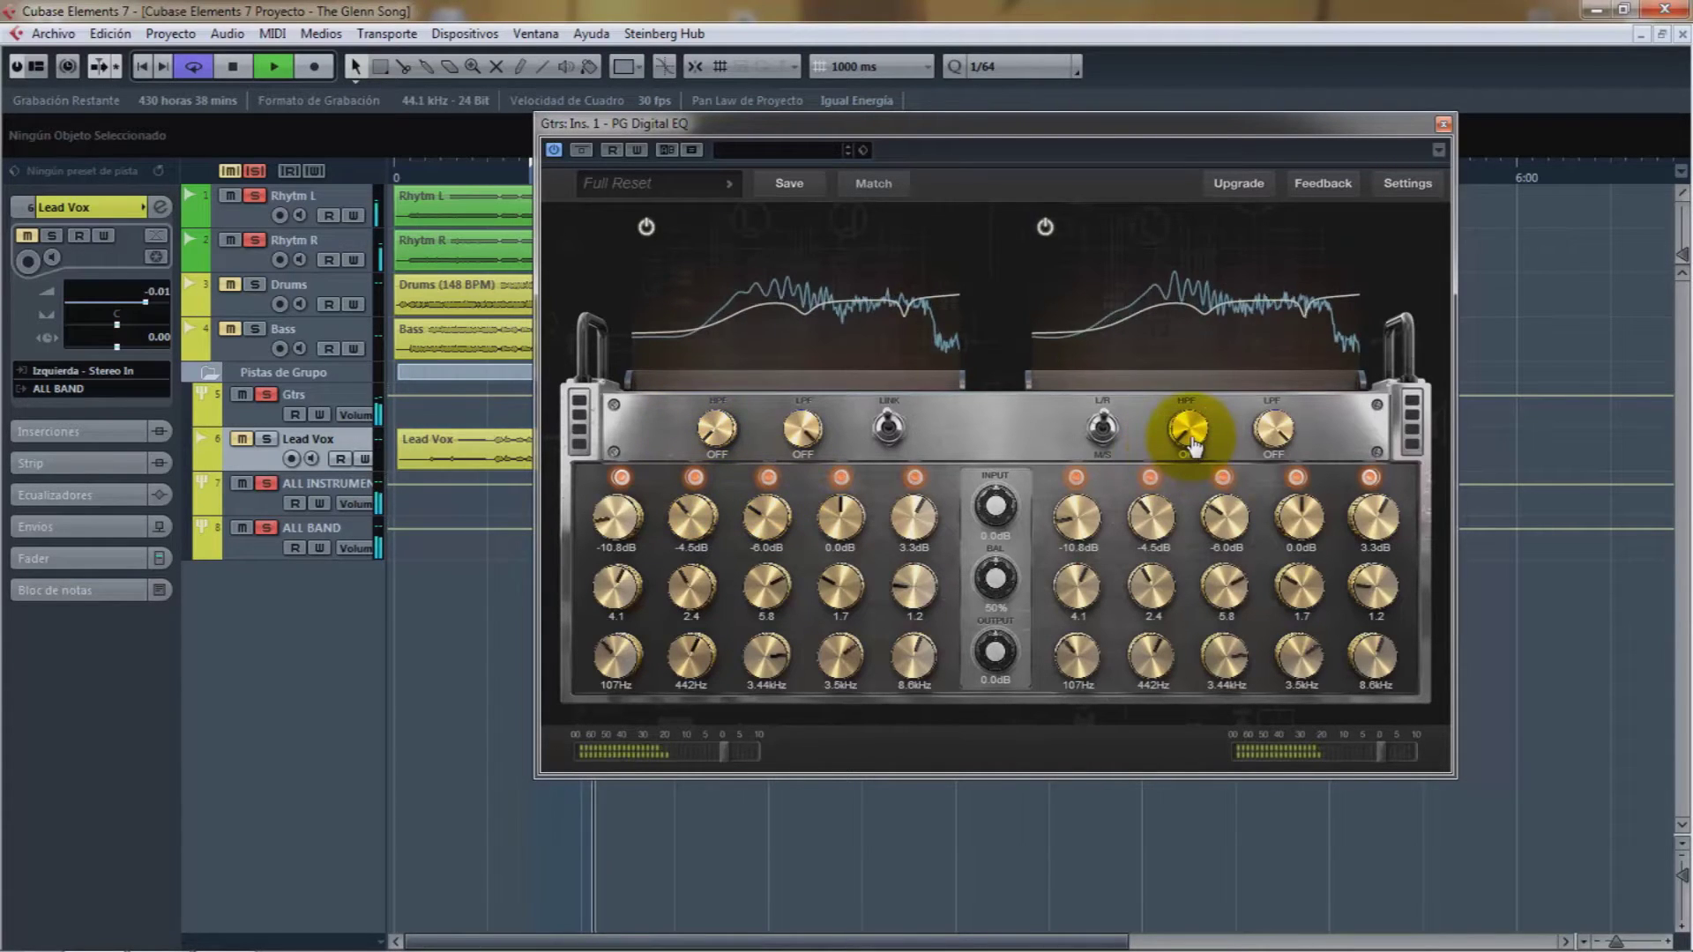
- Unlink the channels, try the second channel's filters and second-band gain separately, and link the channels again
click(897, 434)
drag(1186, 438, 1186, 489)
click(1288, 432)
mouse_move(1290, 434)
mouse_down()
mouse_move(1296, 578)
mouse_move(1266, 439)
mouse_up()
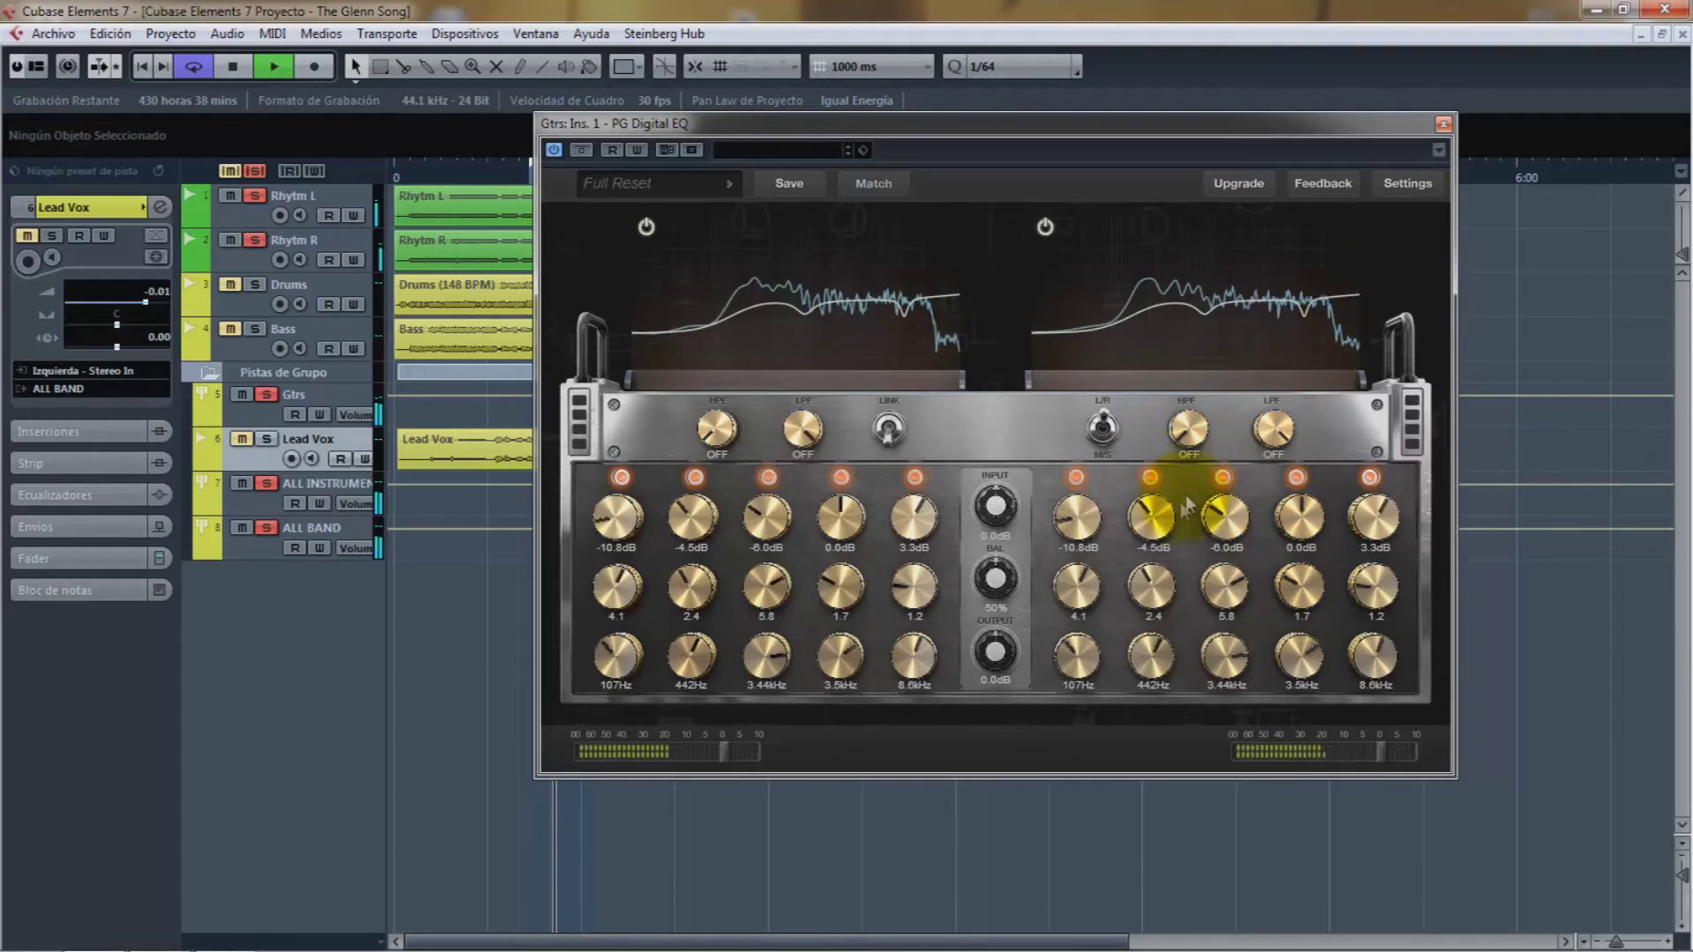
mouse_move(1149, 534)
mouse_down()
mouse_move(1139, 474)
mouse_move(1152, 502)
mouse_up()
click(888, 432)
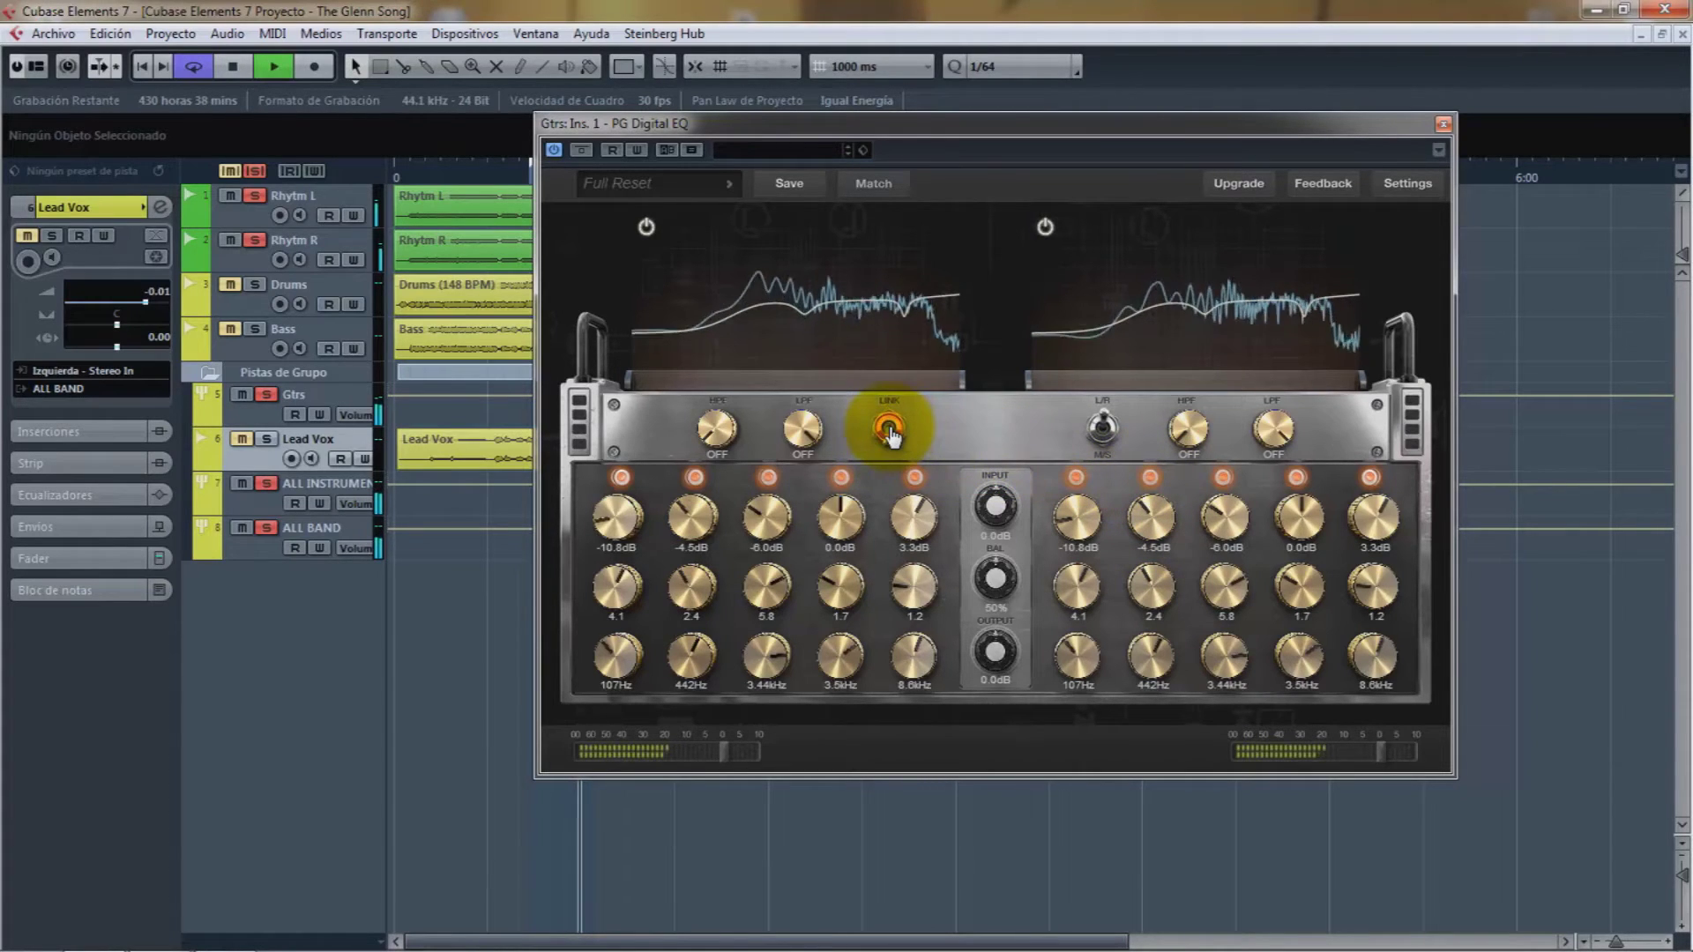
- Unlink the channels, try the second channel's third-band gain at -0.3 dB, and link the channels again
click(889, 432)
drag(1219, 520, 1219, 516)
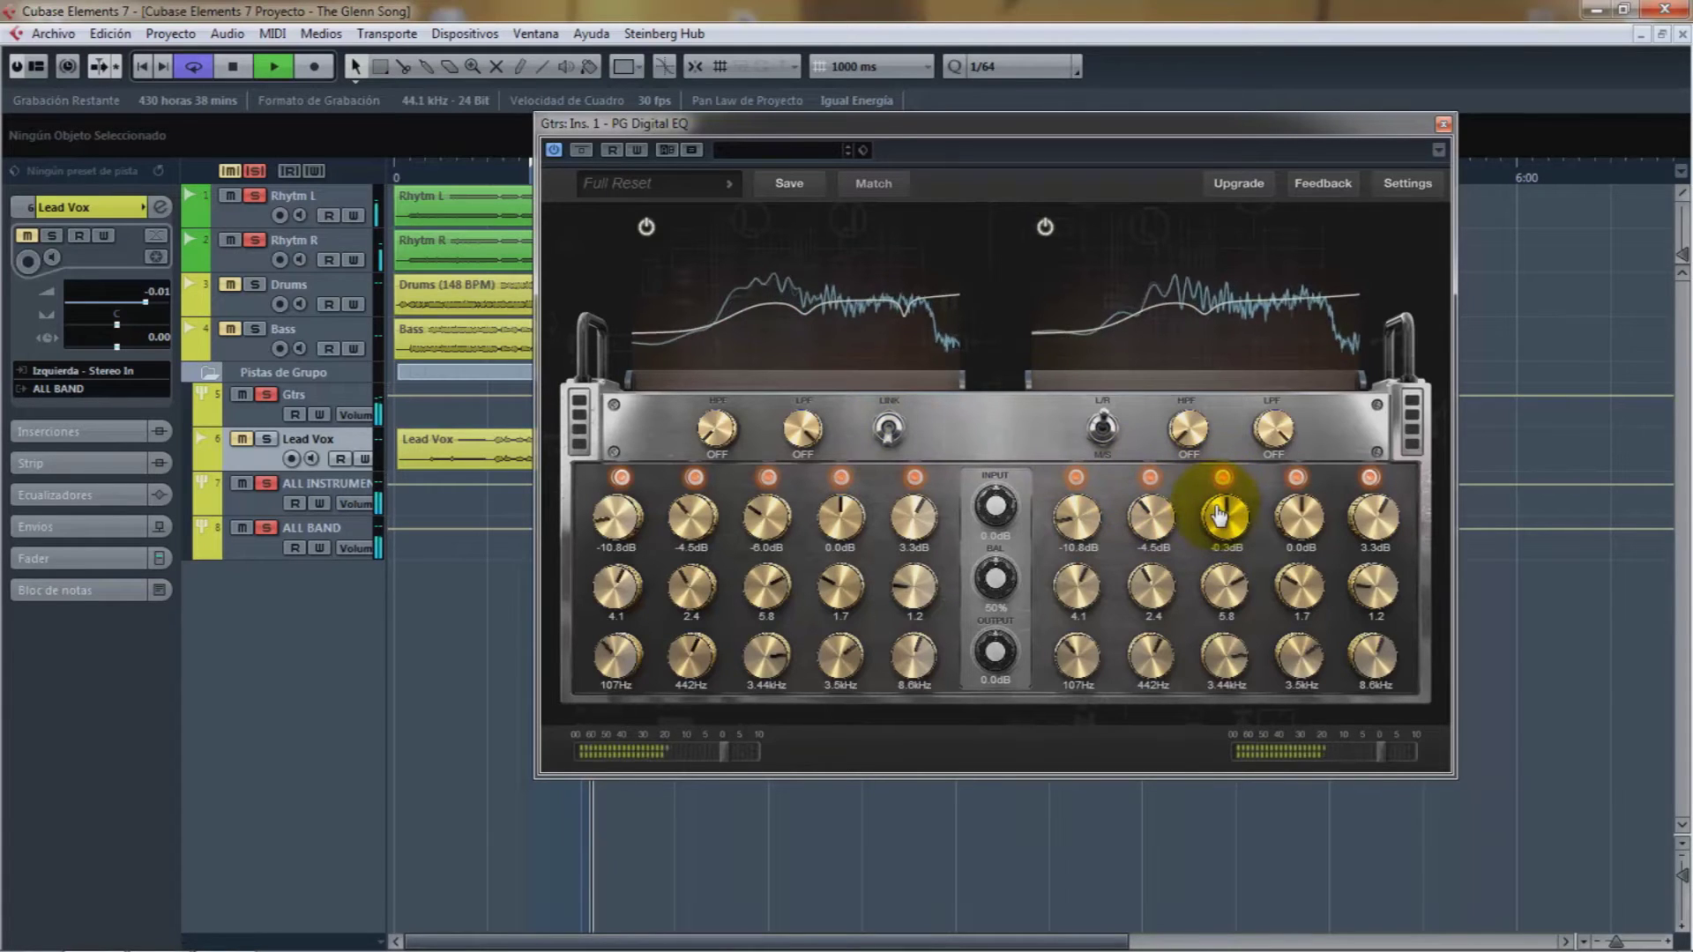
click(889, 430)
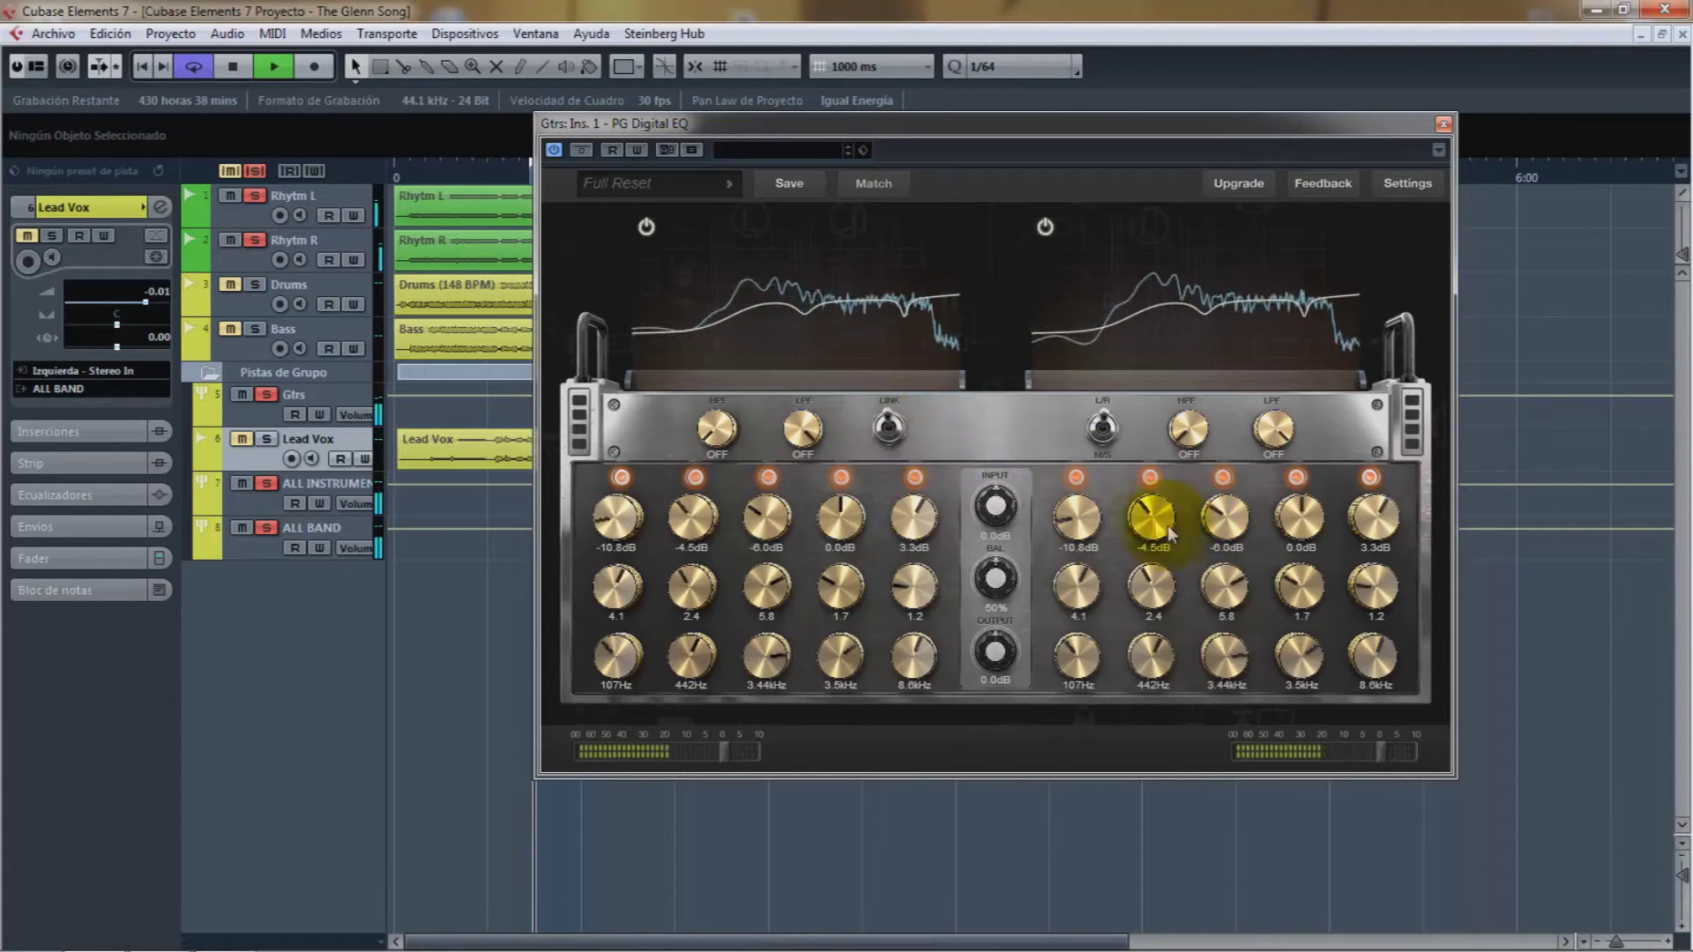
click(584, 152)
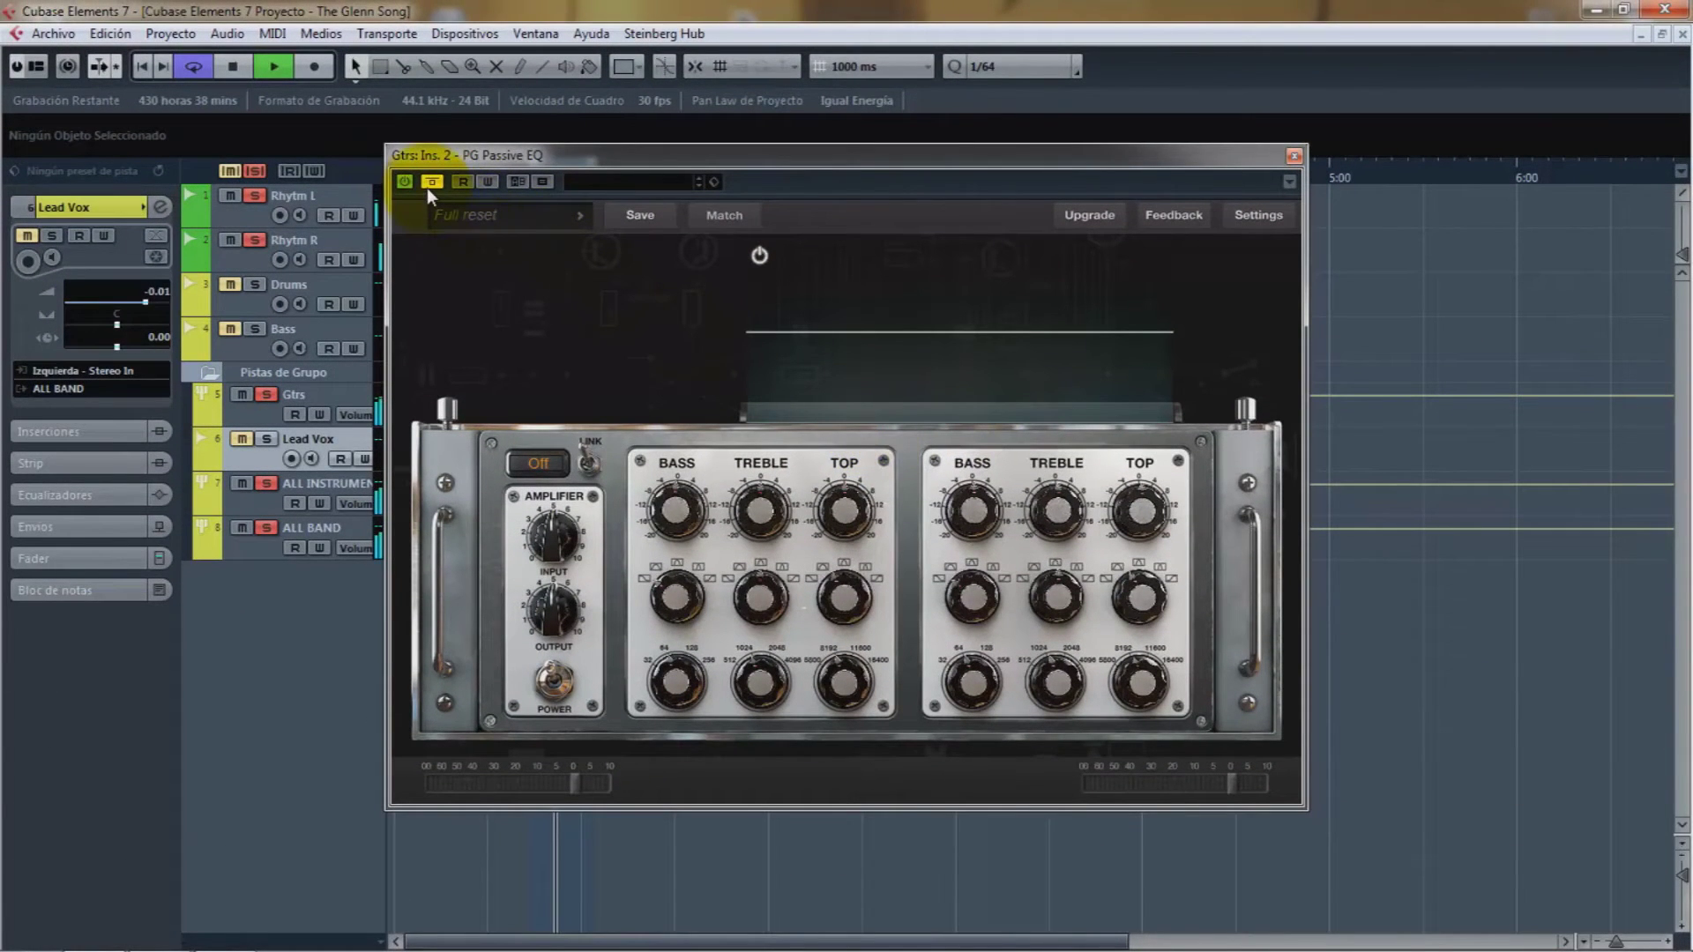
- Take the Passive EQ out of bypass and shape its bass band as a low-frequency cut
click(430, 185)
mouse_move(664, 512)
drag(665, 512, 672, 492)
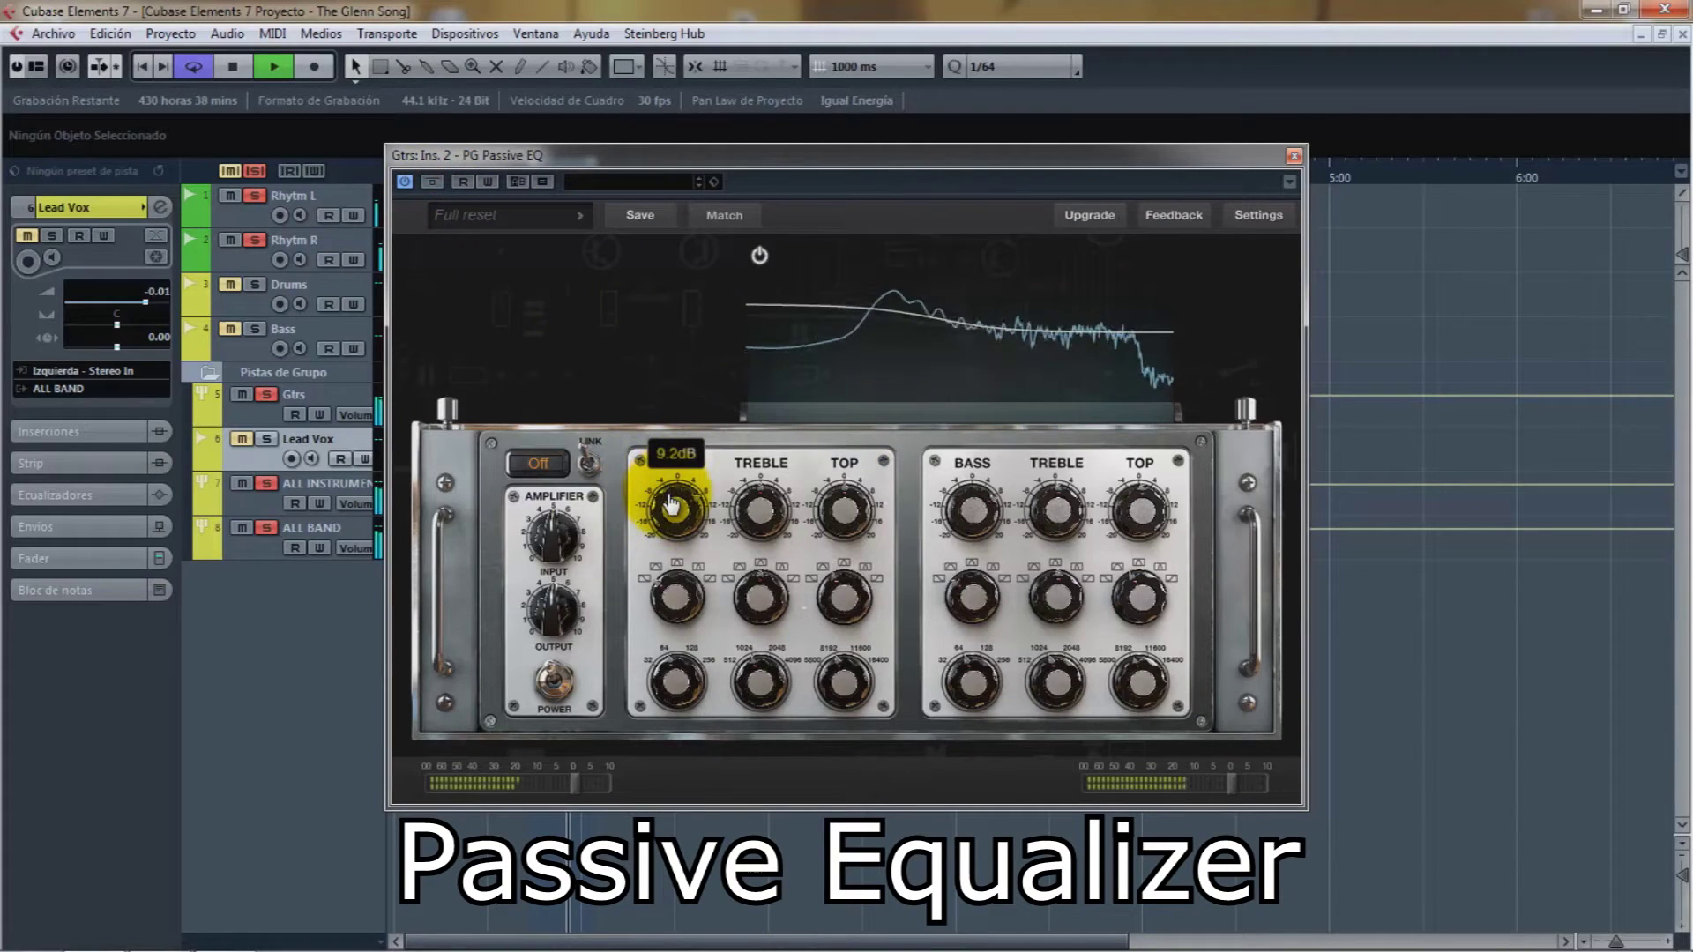
mouse_move(673, 580)
mouse_down()
mouse_move(680, 502)
mouse_move(679, 624)
mouse_move(674, 605)
mouse_up()
drag(676, 508, 677, 542)
drag(678, 679, 679, 693)
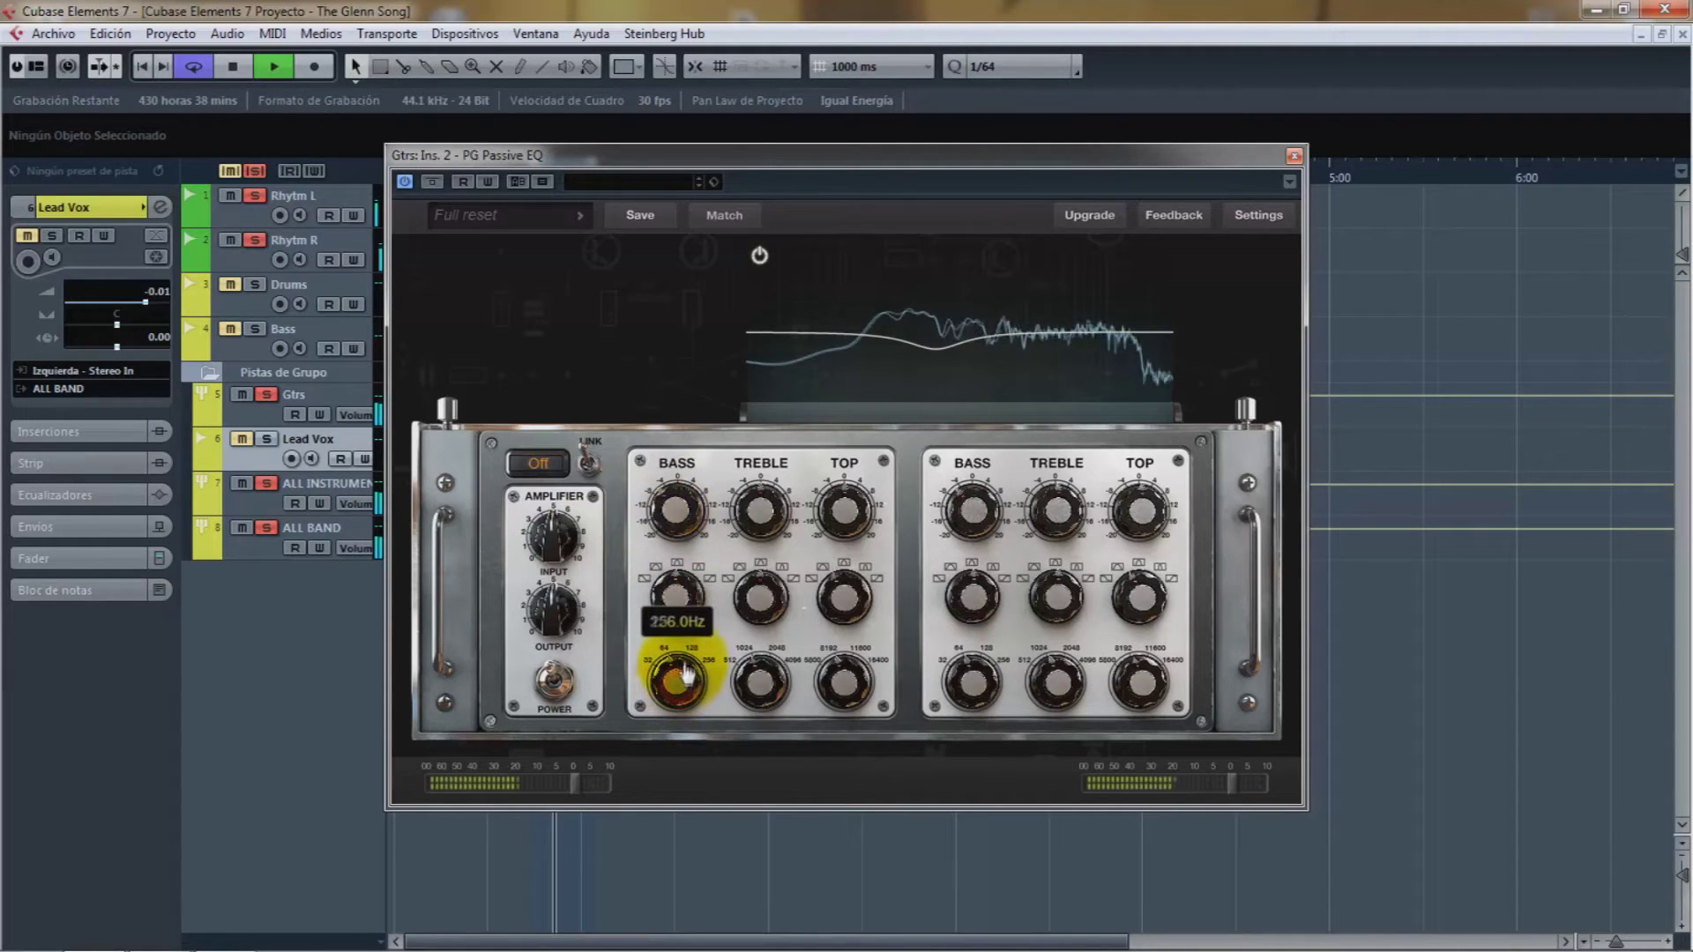
drag(687, 684, 674, 727)
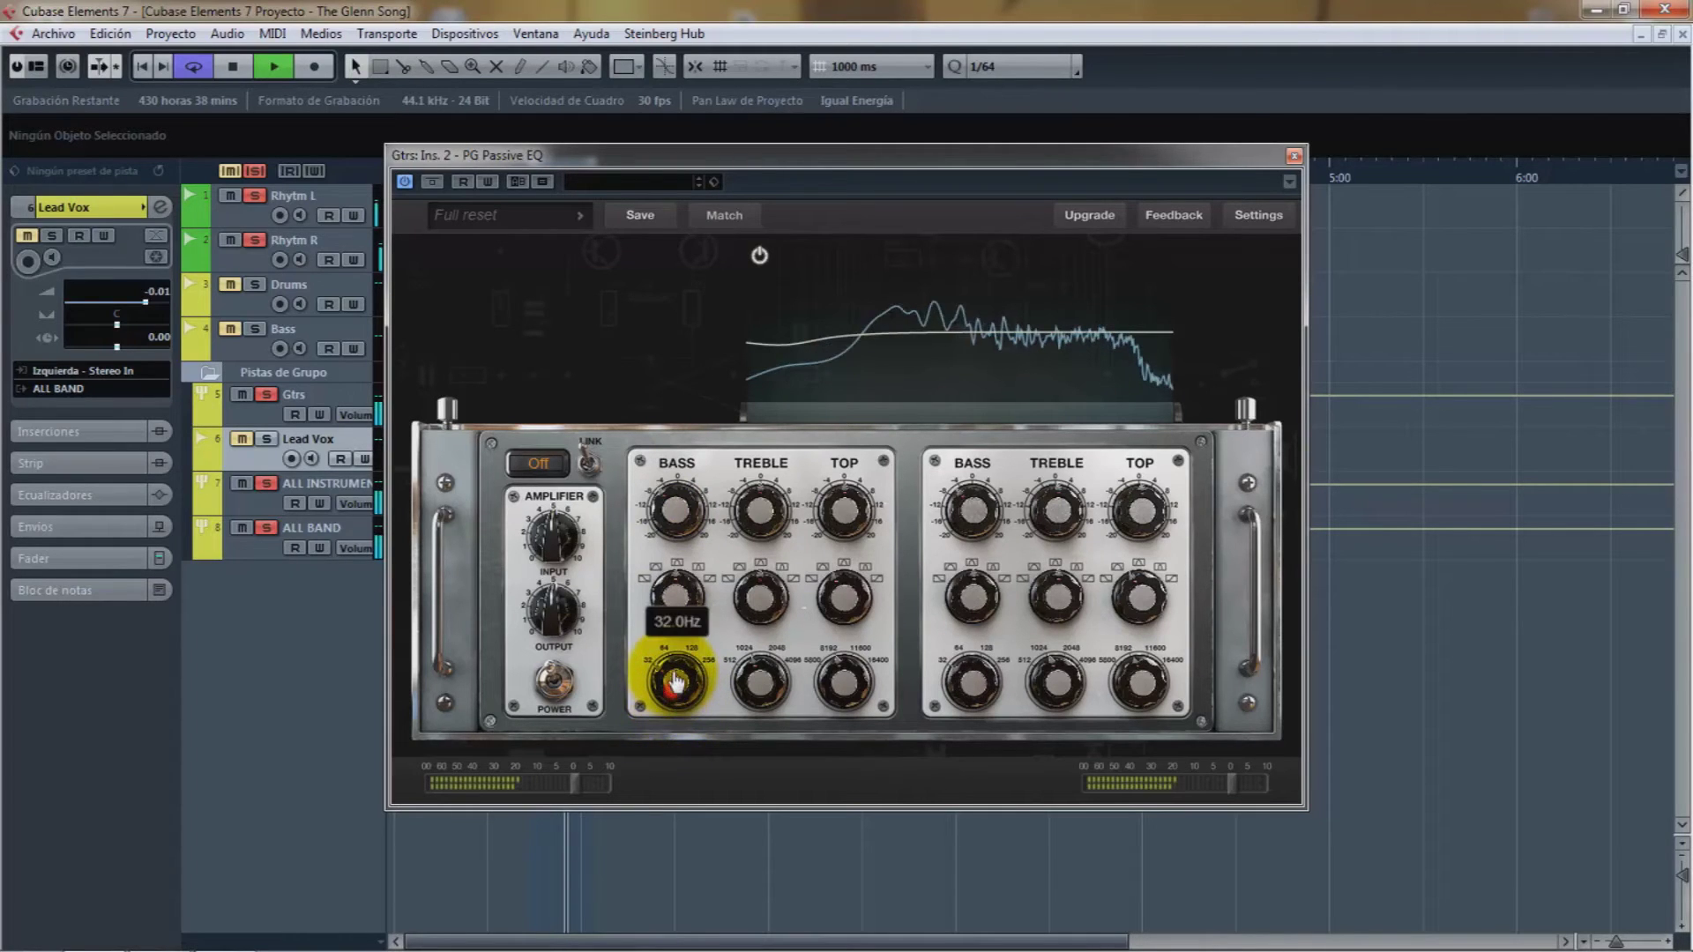
- Try treble boosts and cuts at 2048 Hz, and set the treble band's shape to Normal Peak
click(746, 509)
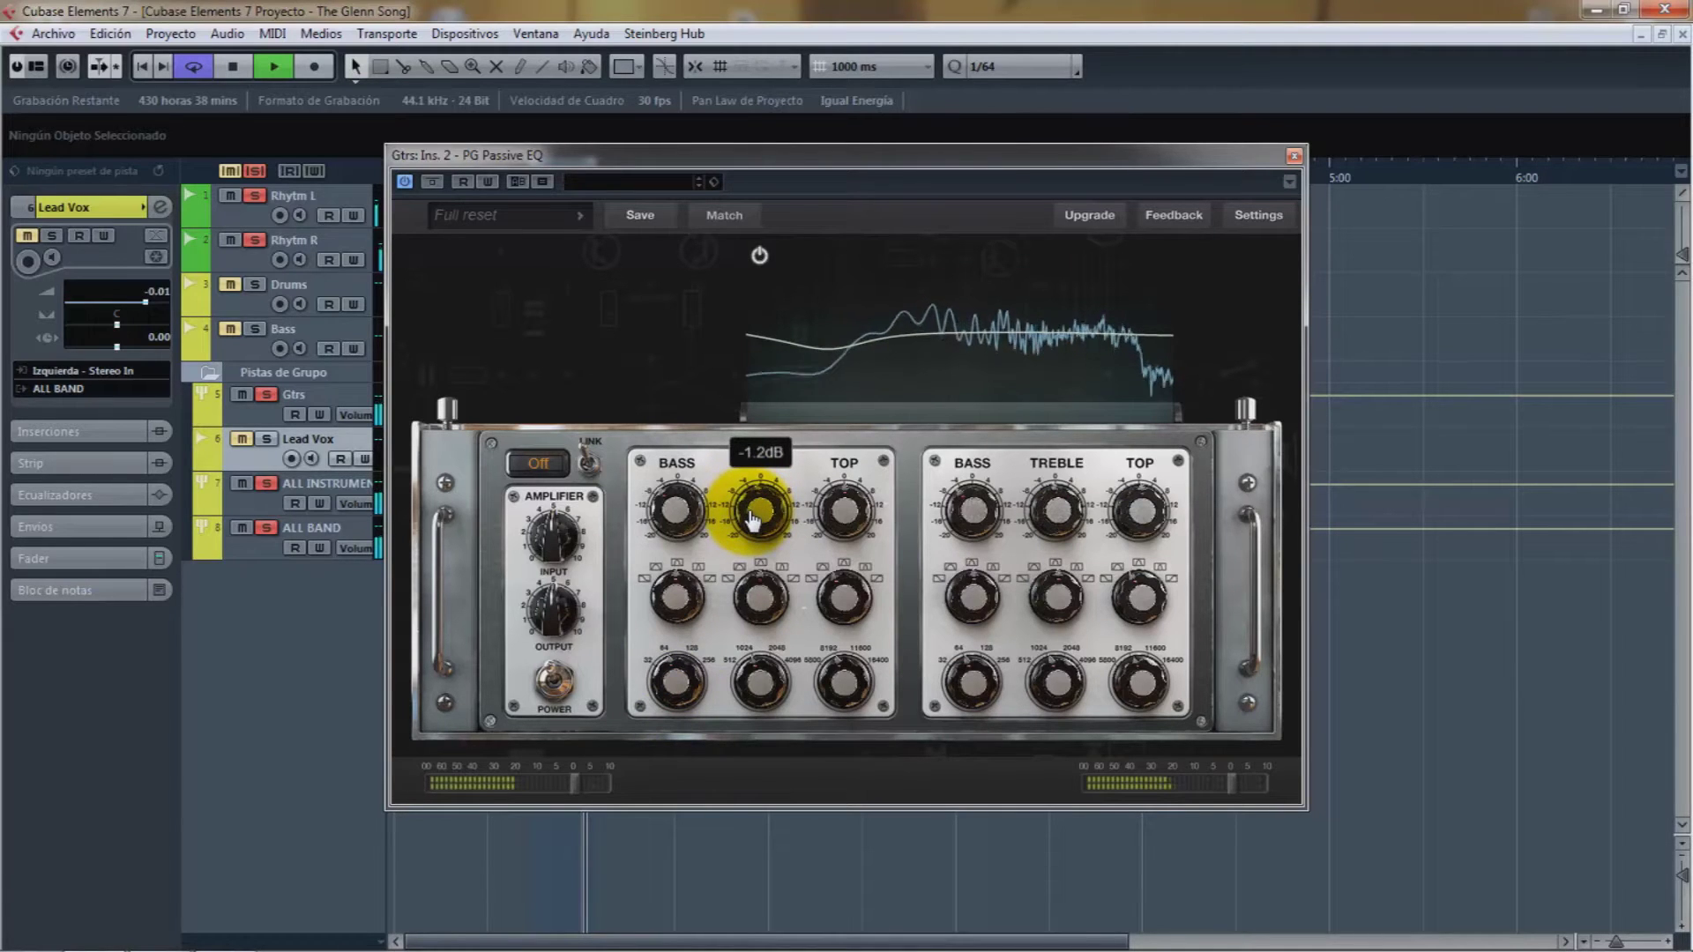
click(753, 596)
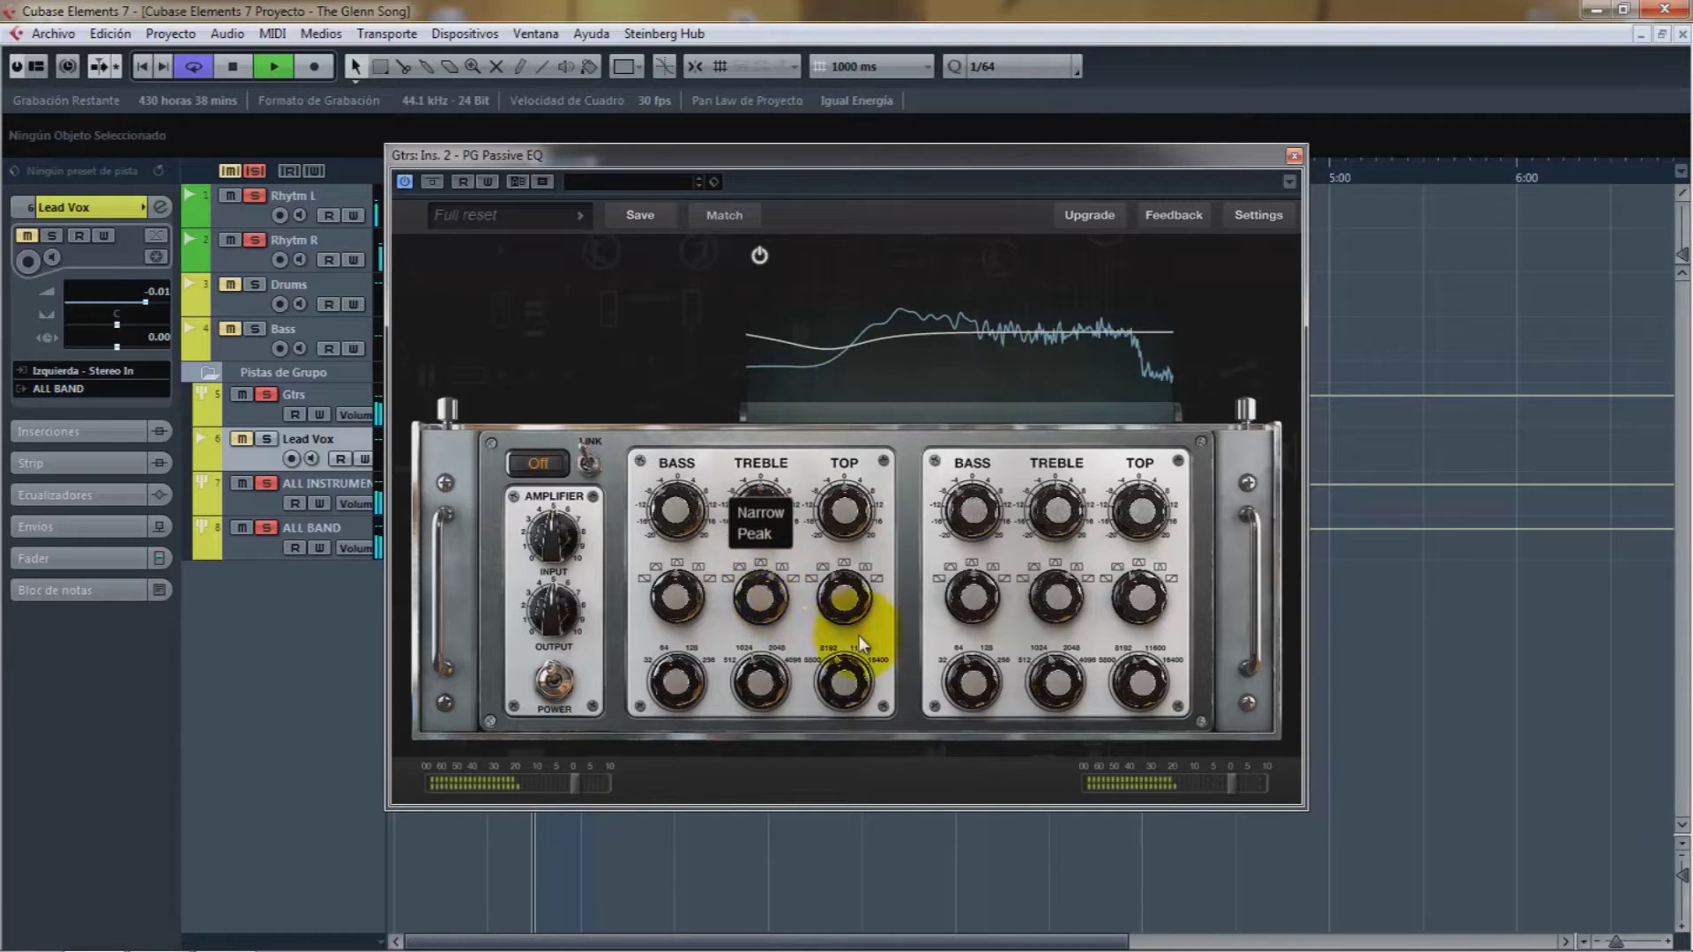
drag(770, 674, 782, 649)
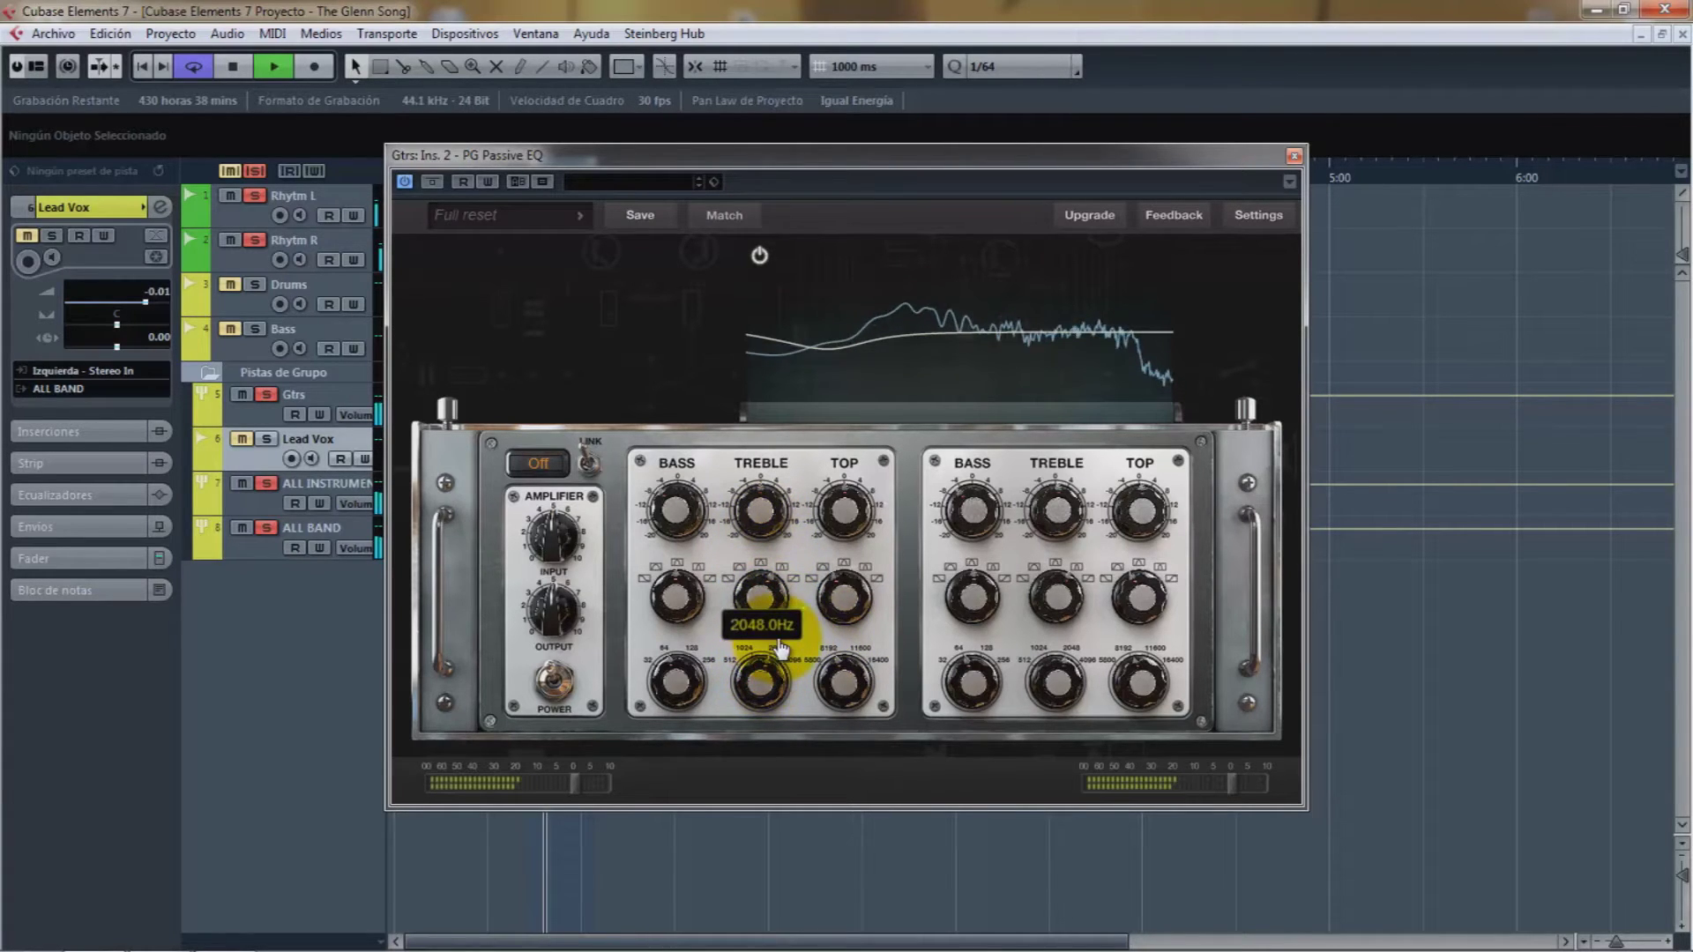
click(759, 521)
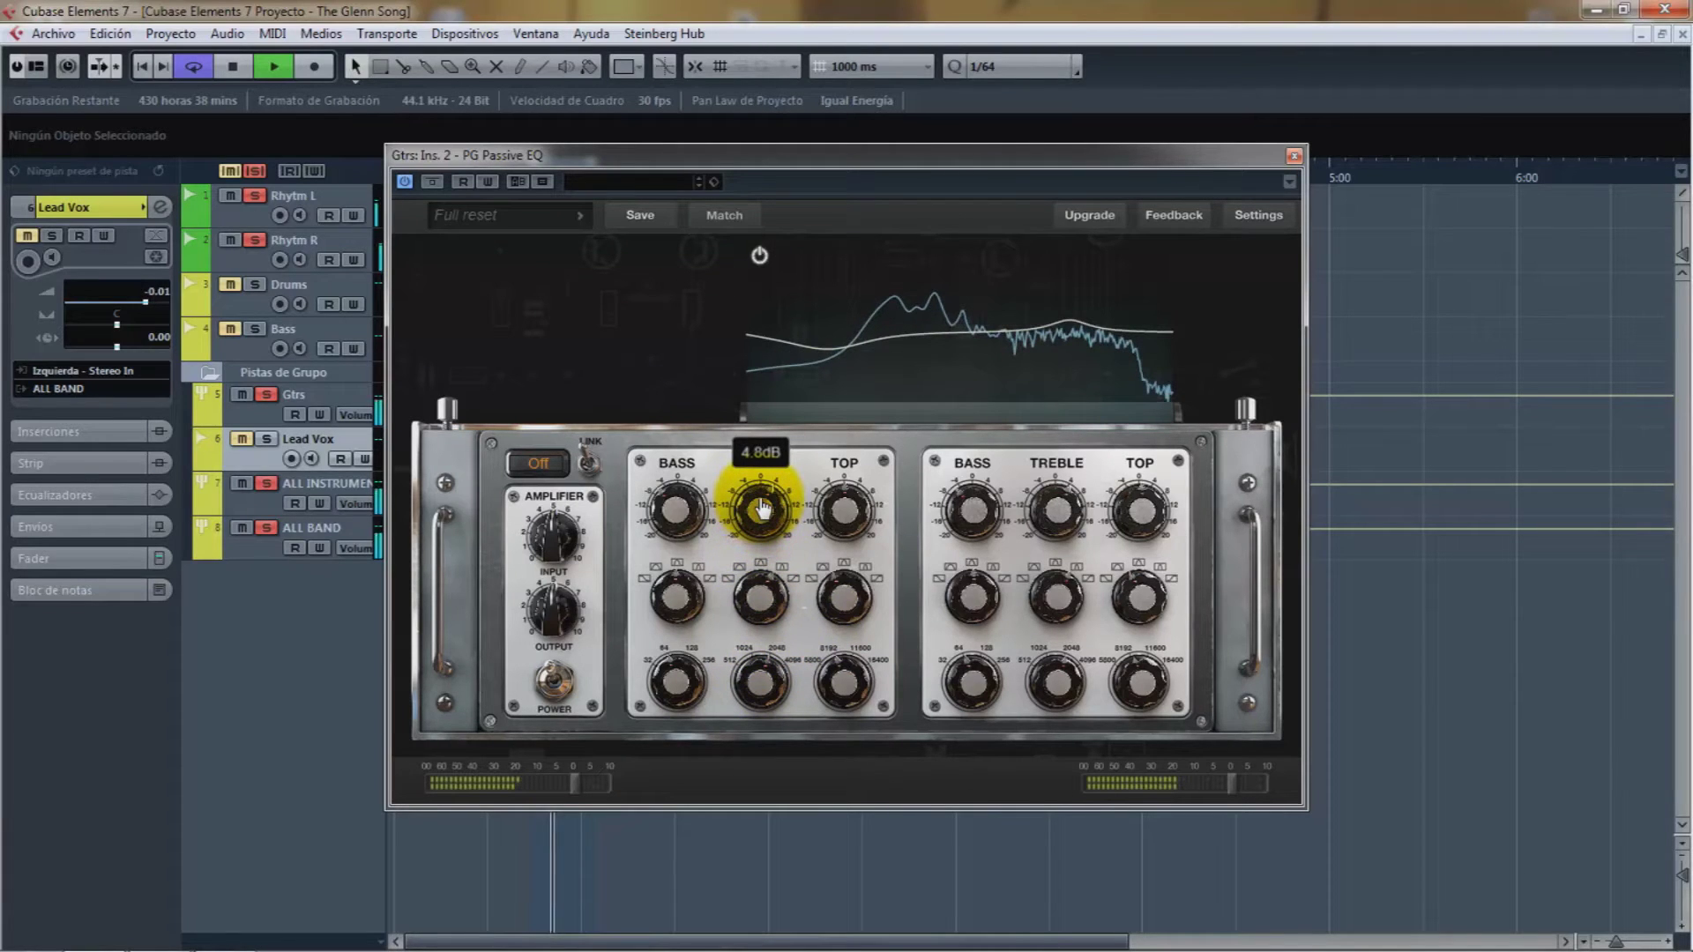
mouse_move(760, 510)
mouse_down()
mouse_move(756, 559)
mouse_move(759, 510)
mouse_up()
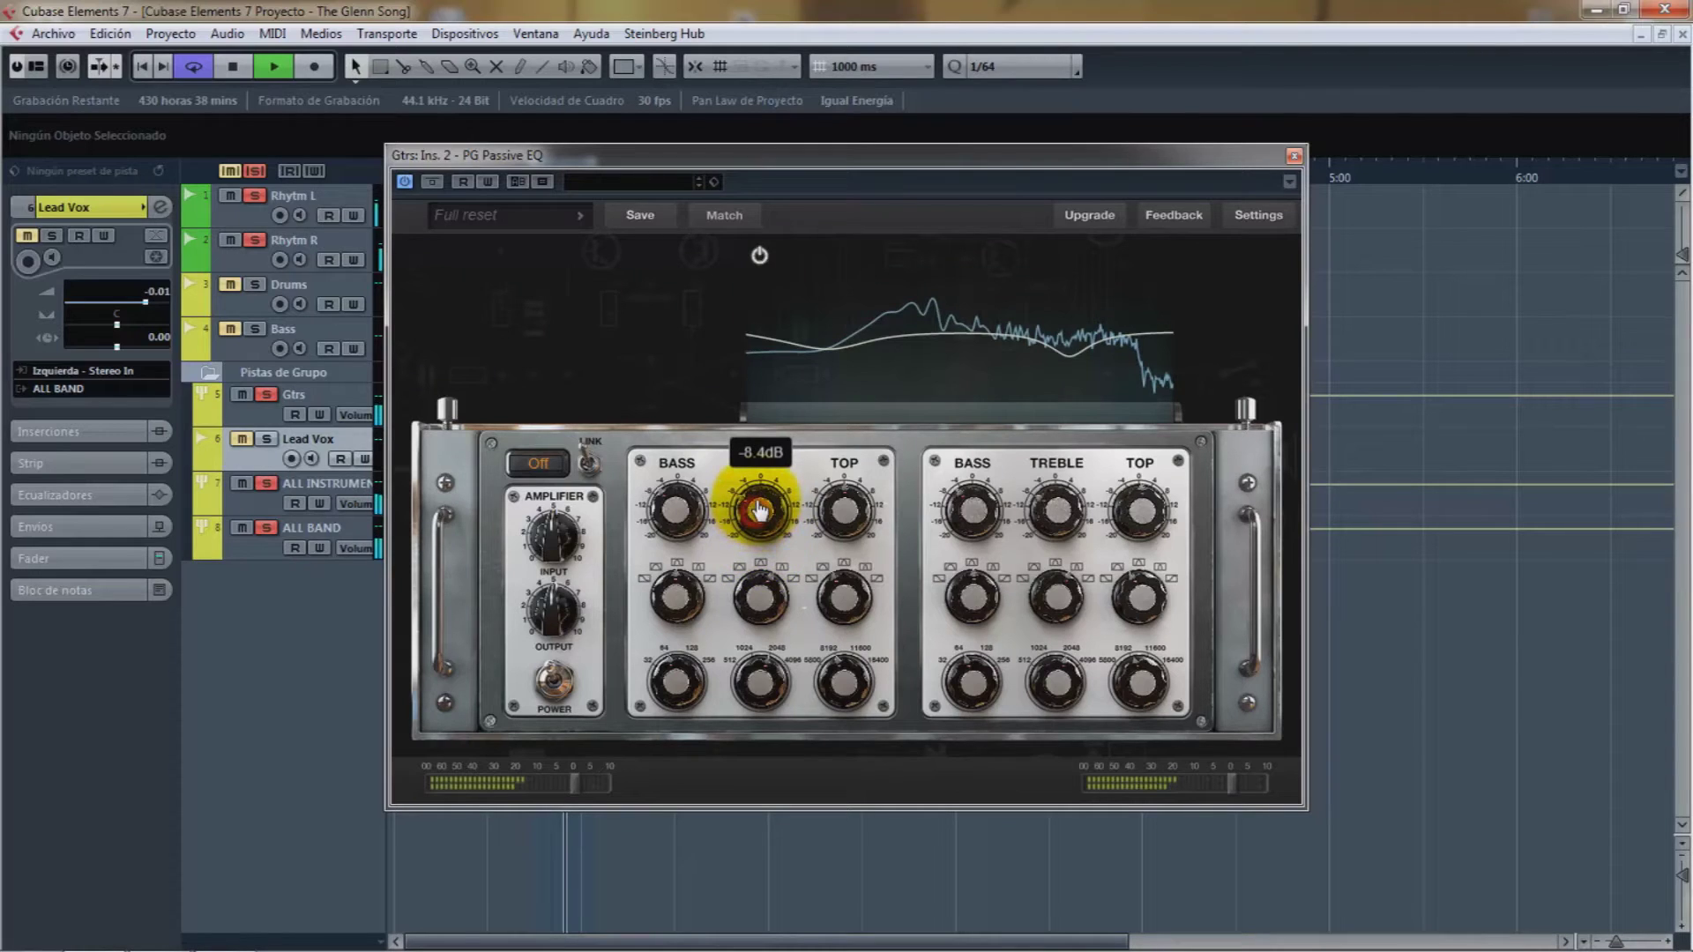
click(758, 602)
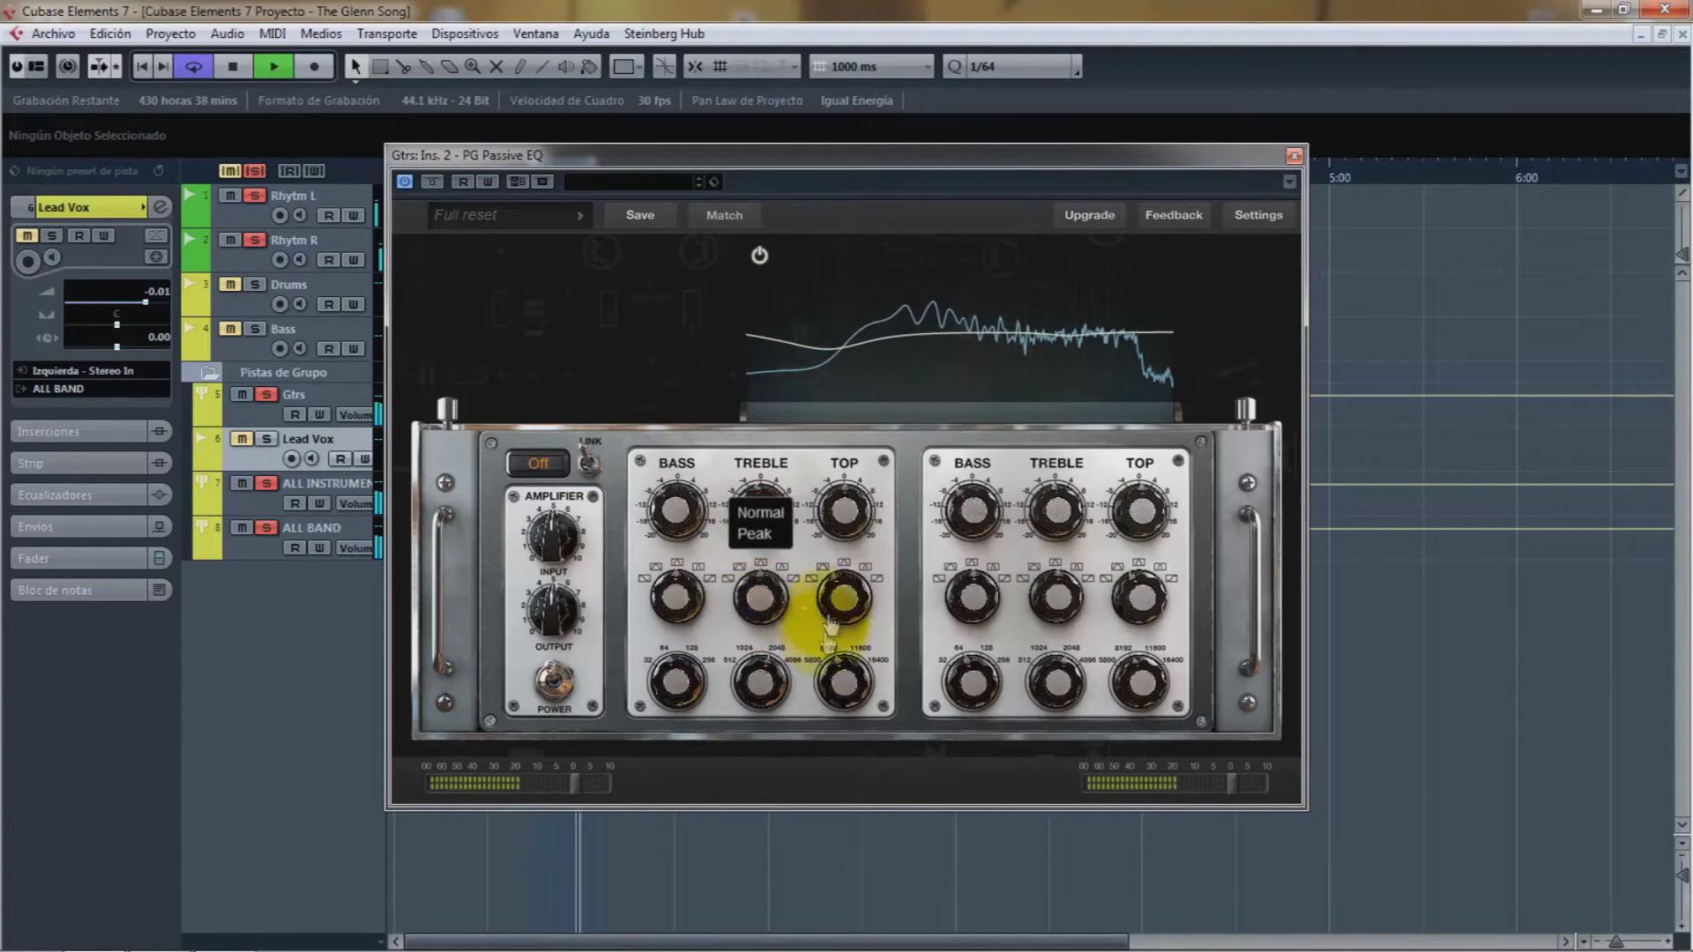
- Boost the gain of the top band and adjust its filter shape
click(844, 510)
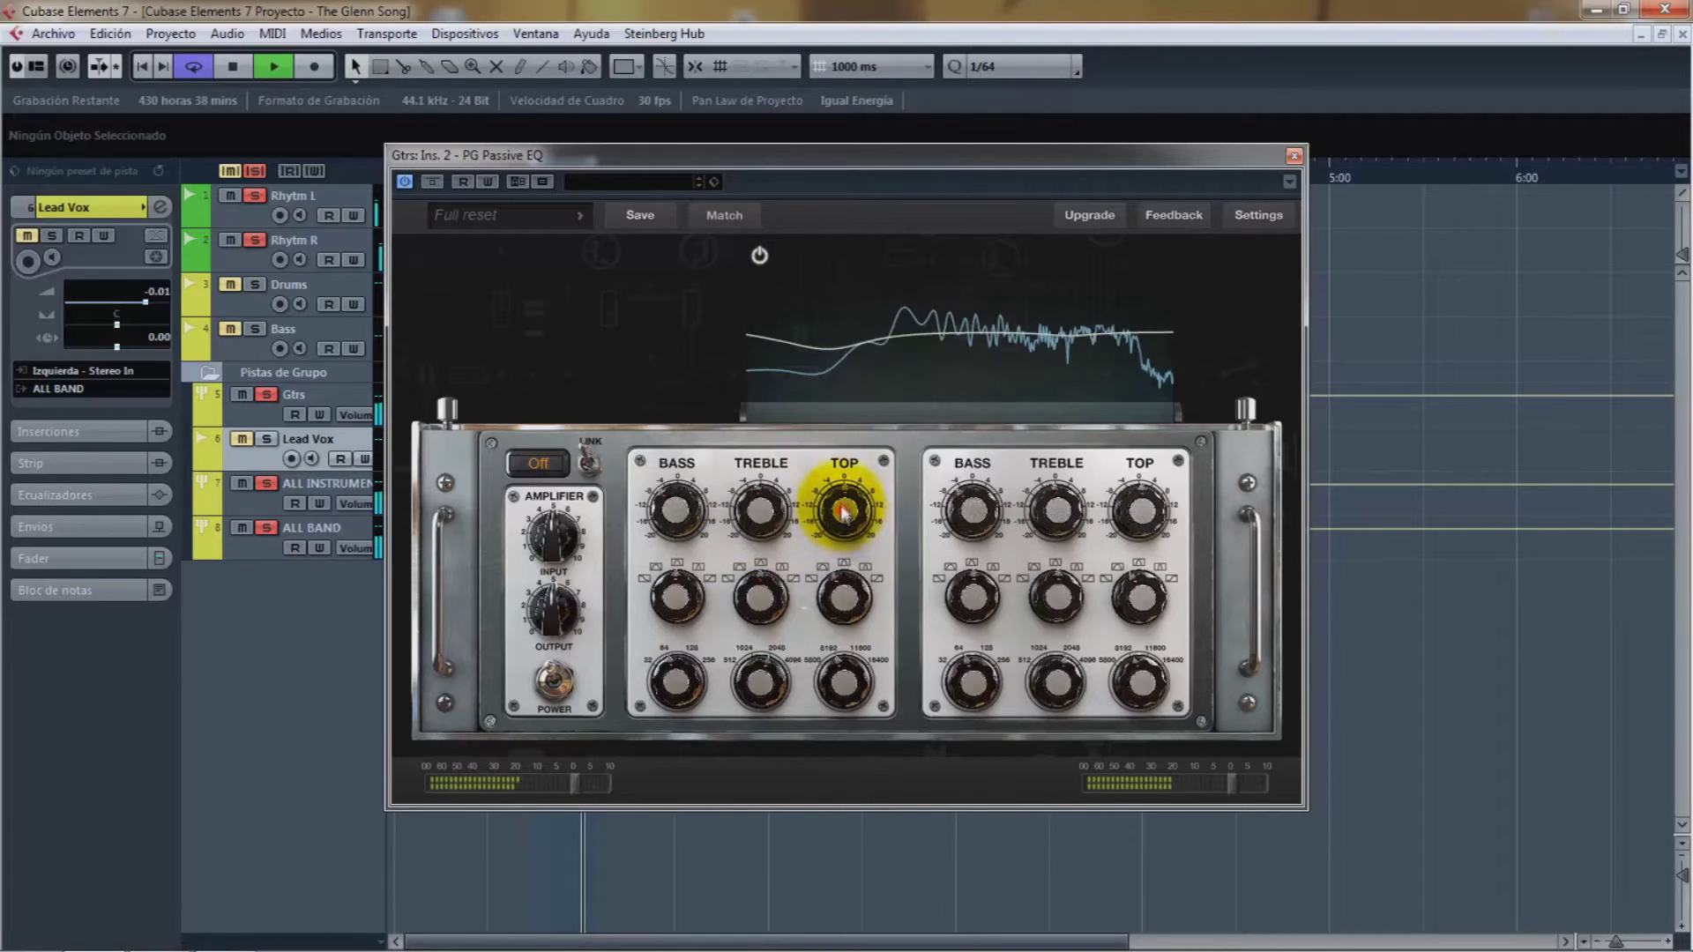
drag(851, 500, 862, 527)
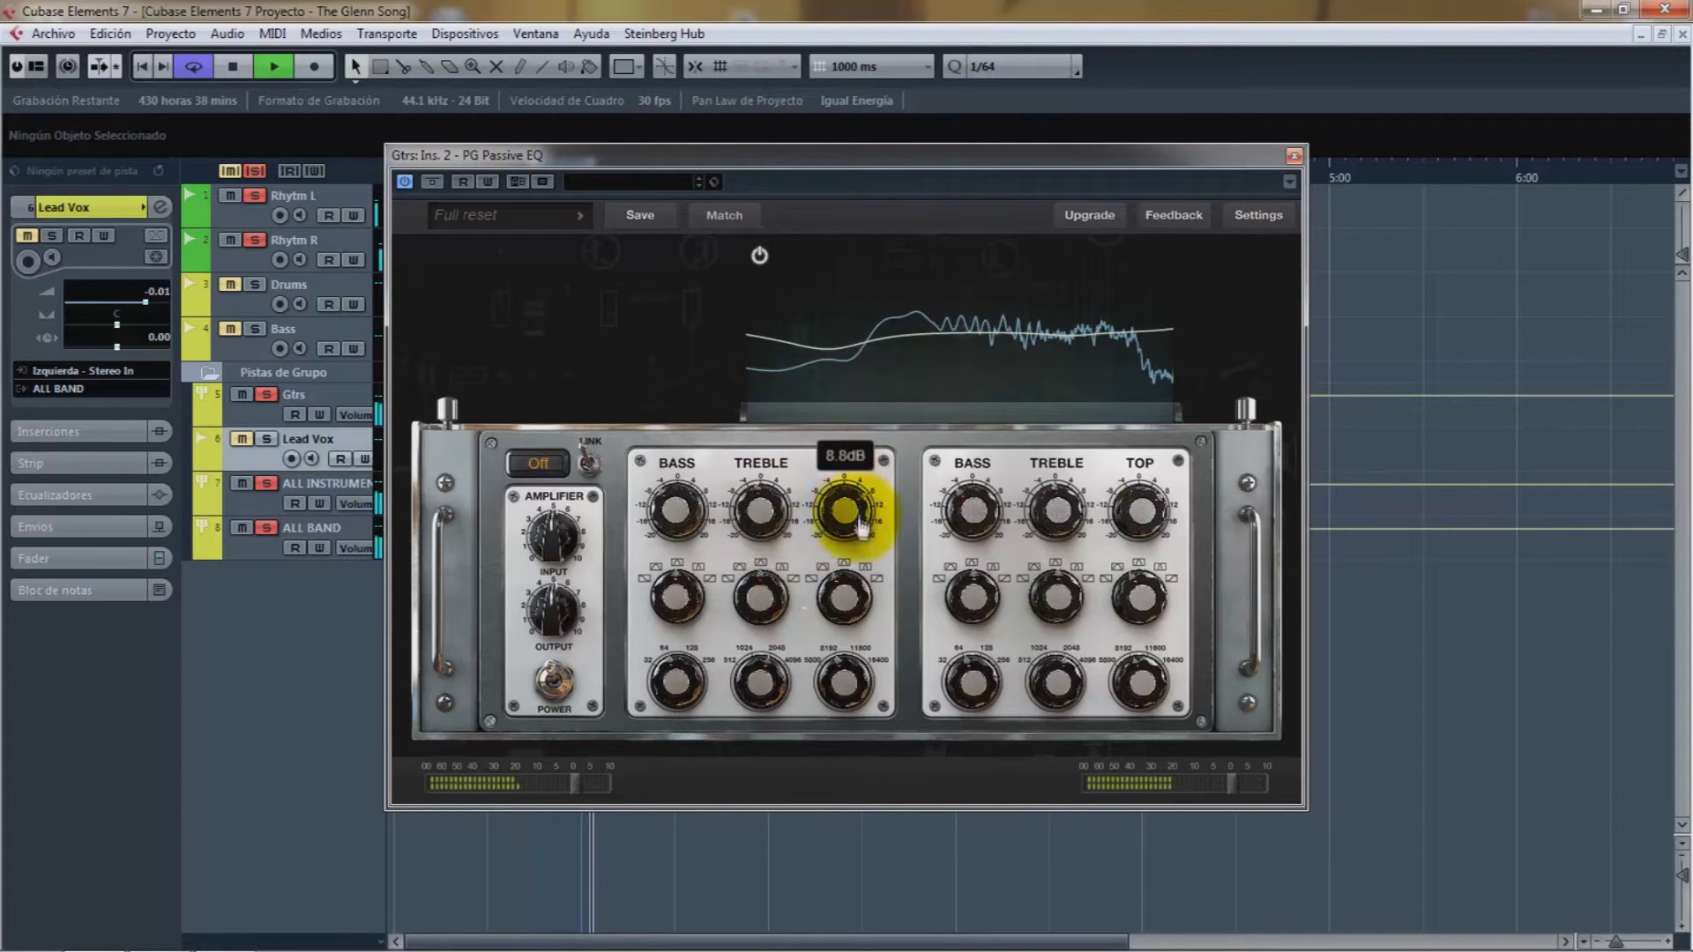
click(850, 580)
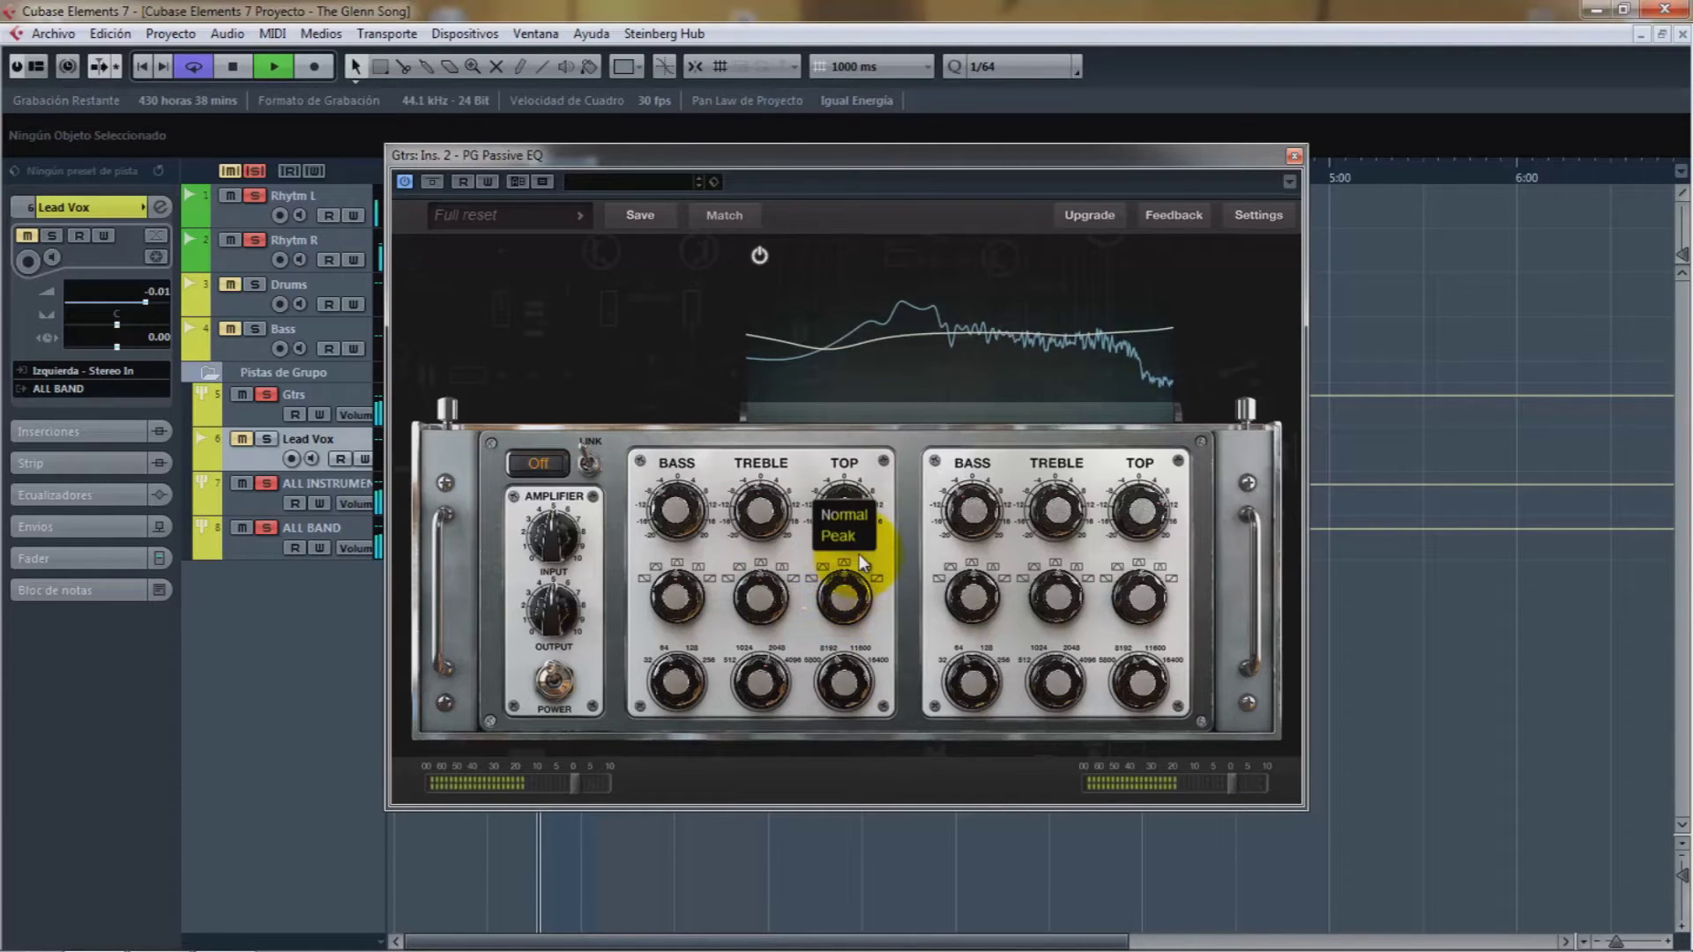
drag(845, 588, 865, 606)
mouse_move(842, 494)
click(843, 495)
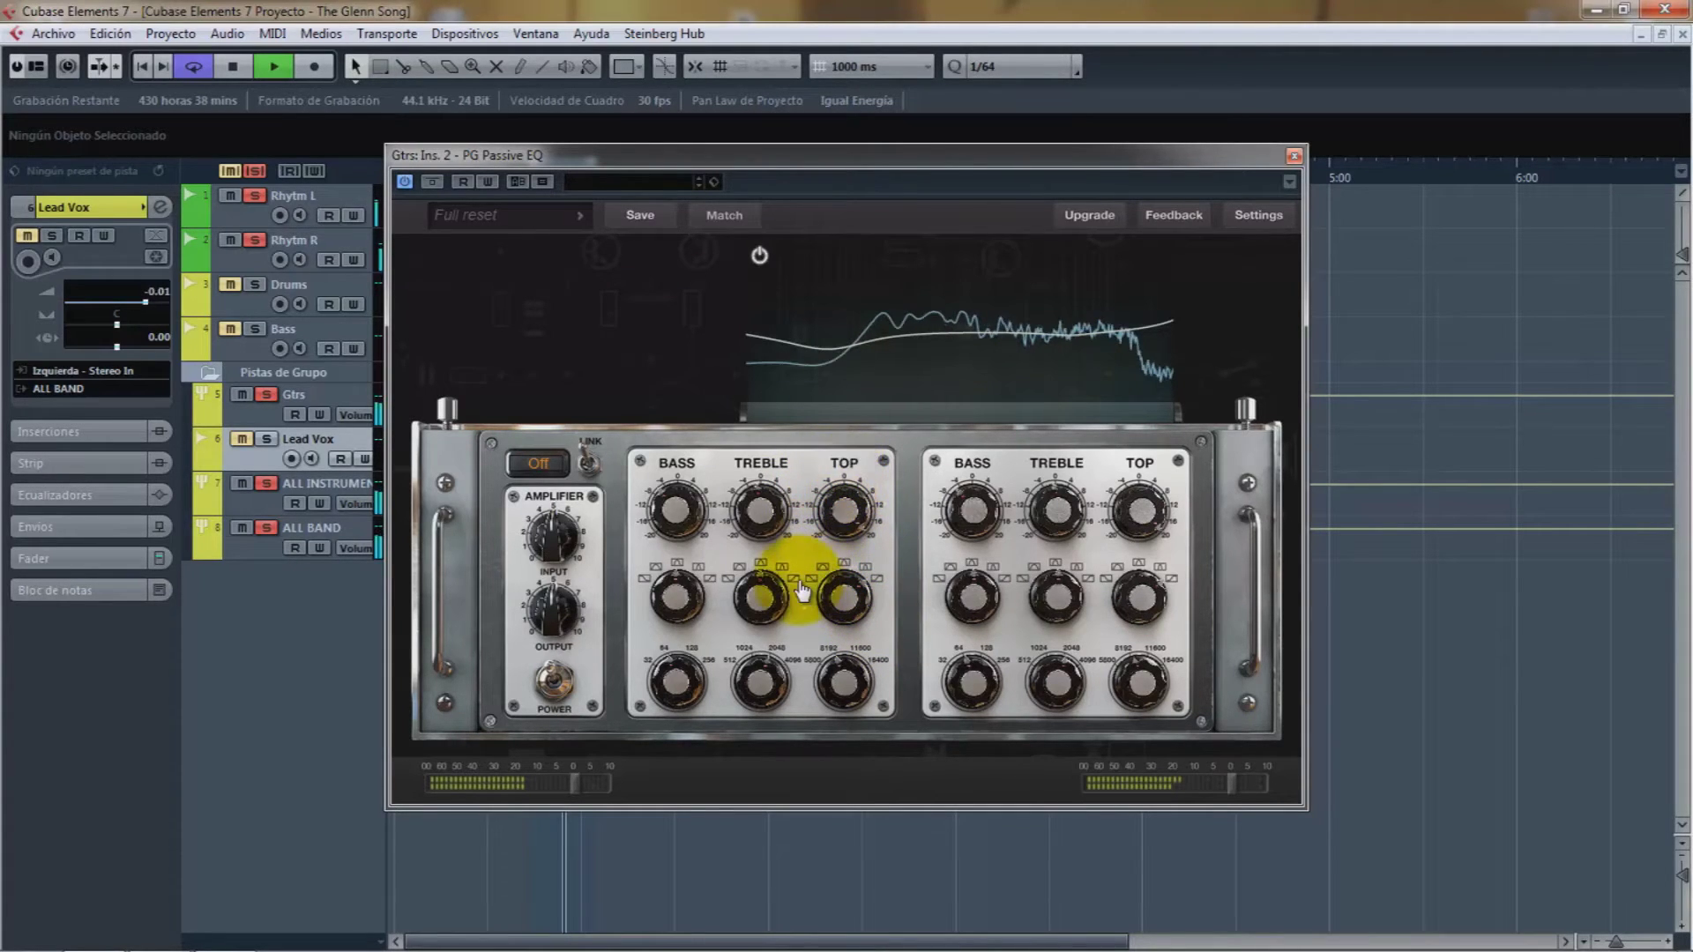
- Set the top band's frequency to 8192 Hz
mouse_move(840, 678)
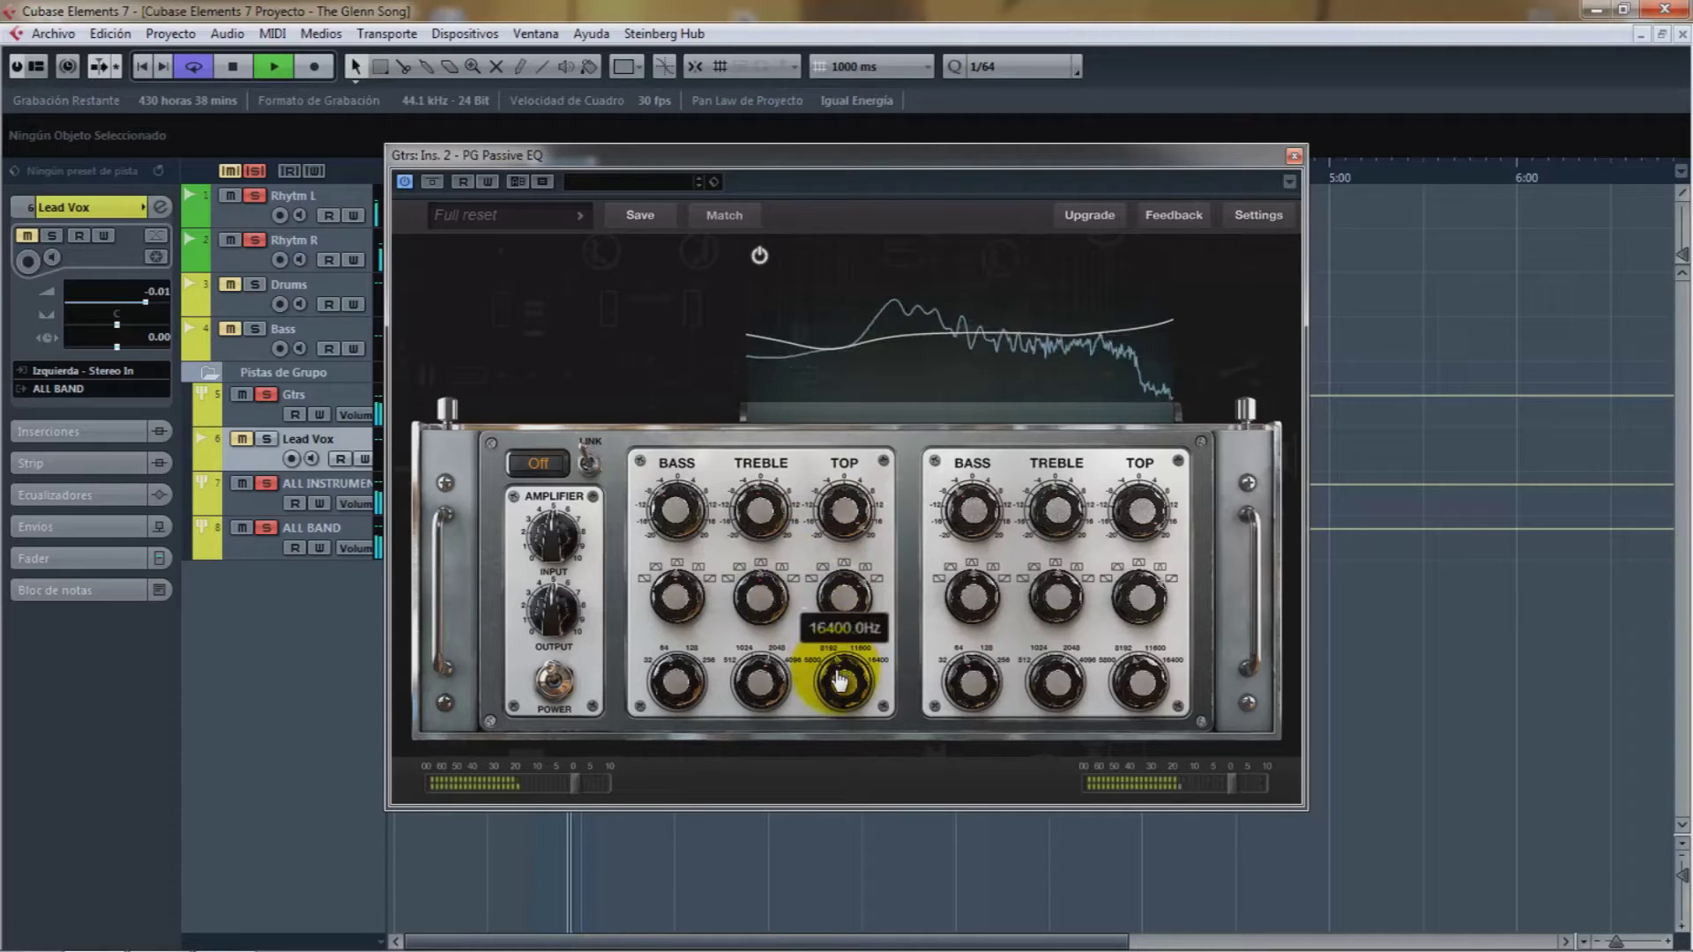
click(838, 679)
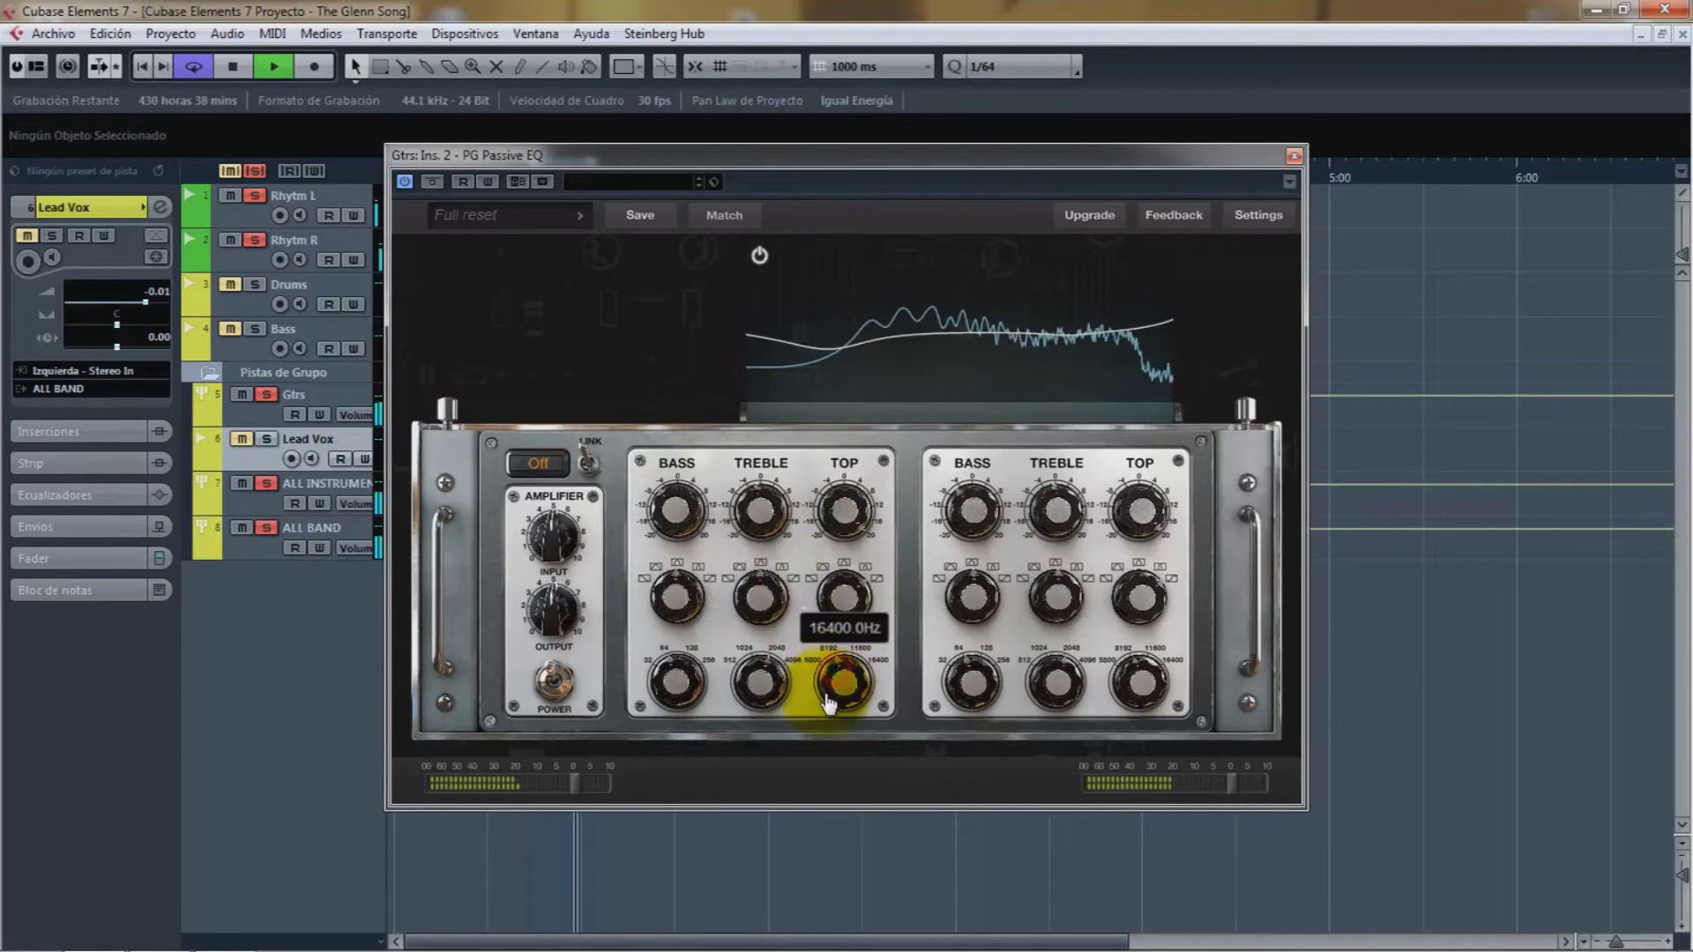
drag(829, 701, 912, 548)
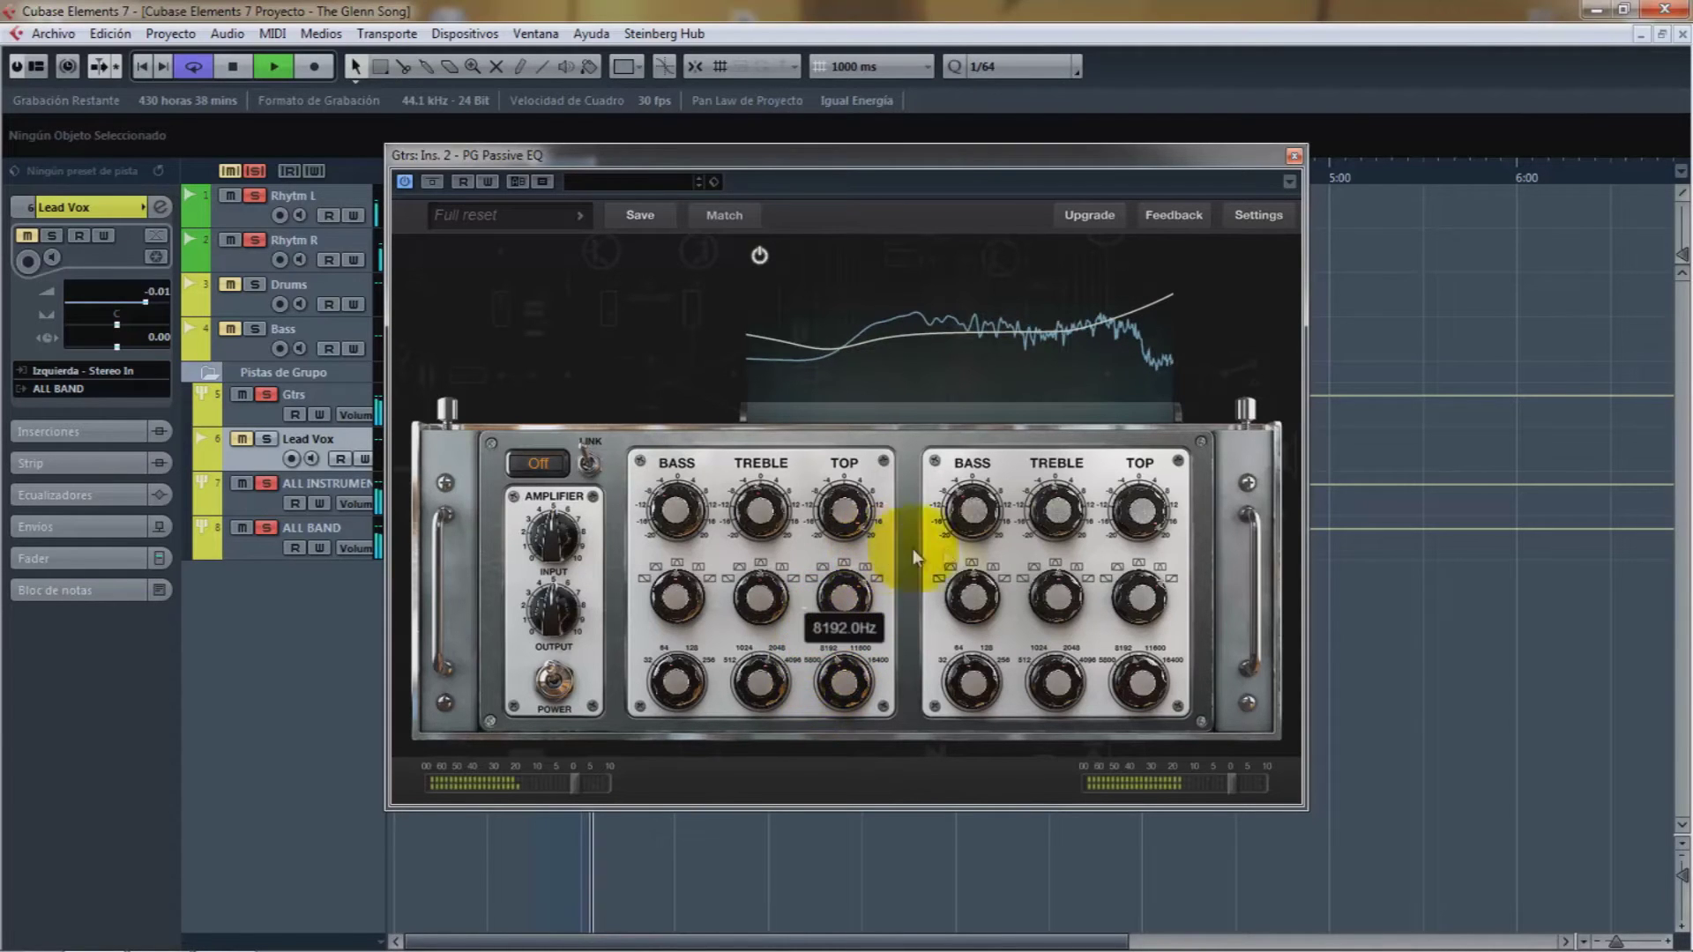
- Adjust the amplifier's output level and set the top band's gain to 10.4 dB
click(552, 615)
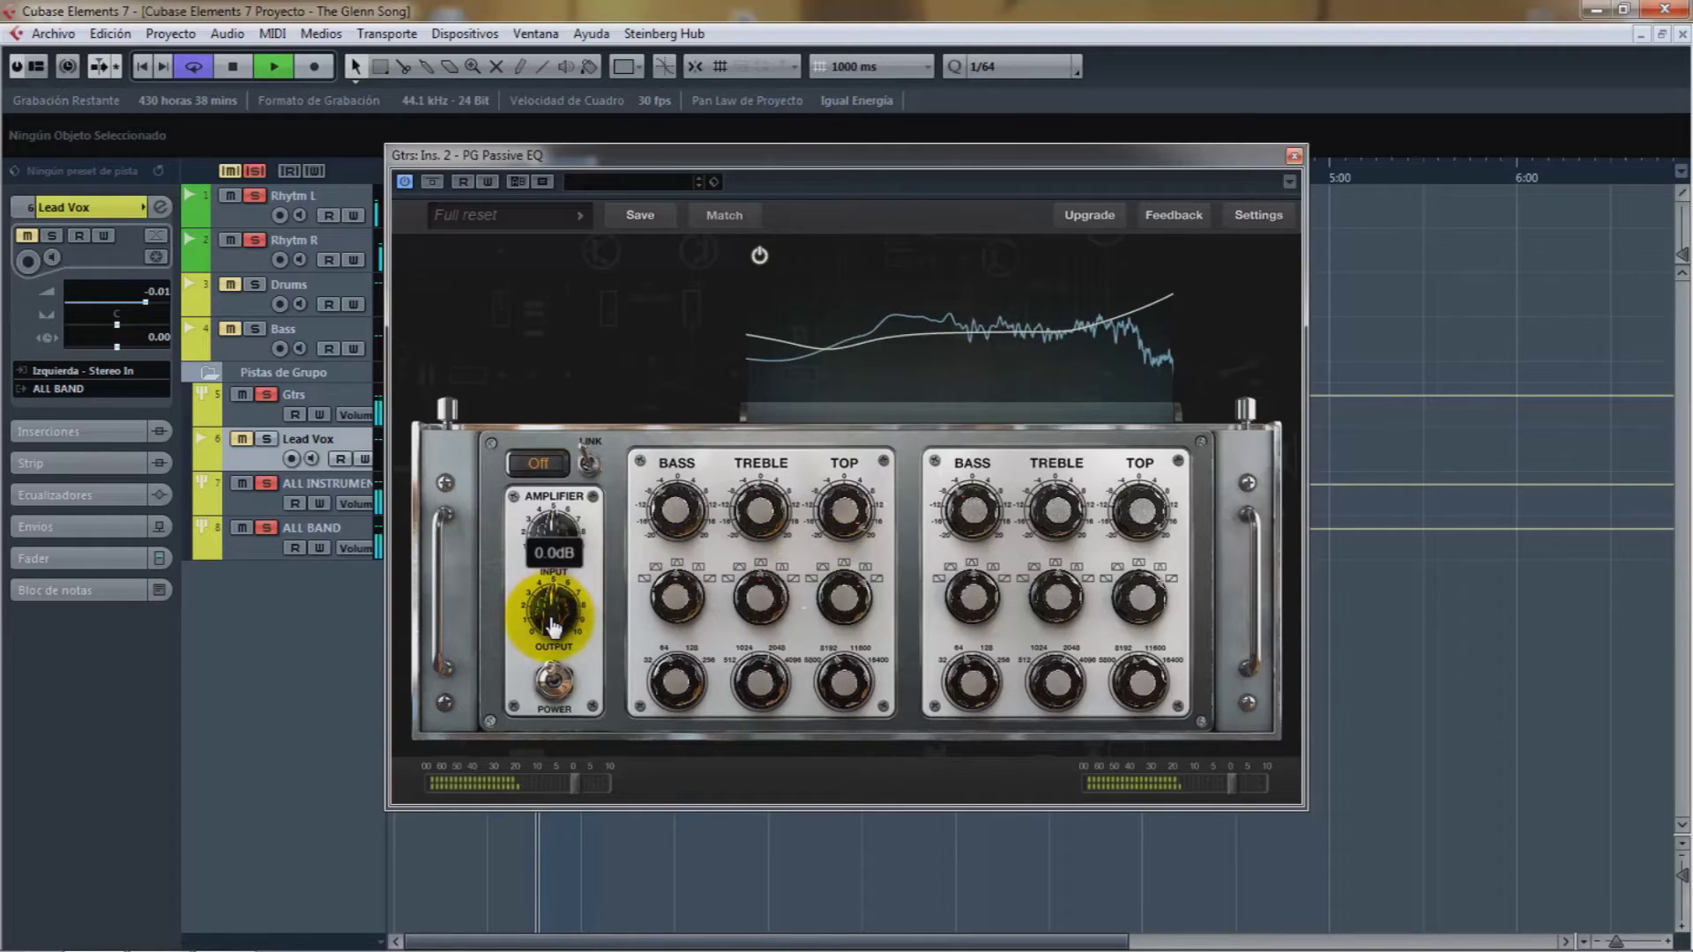
drag(555, 627, 553, 653)
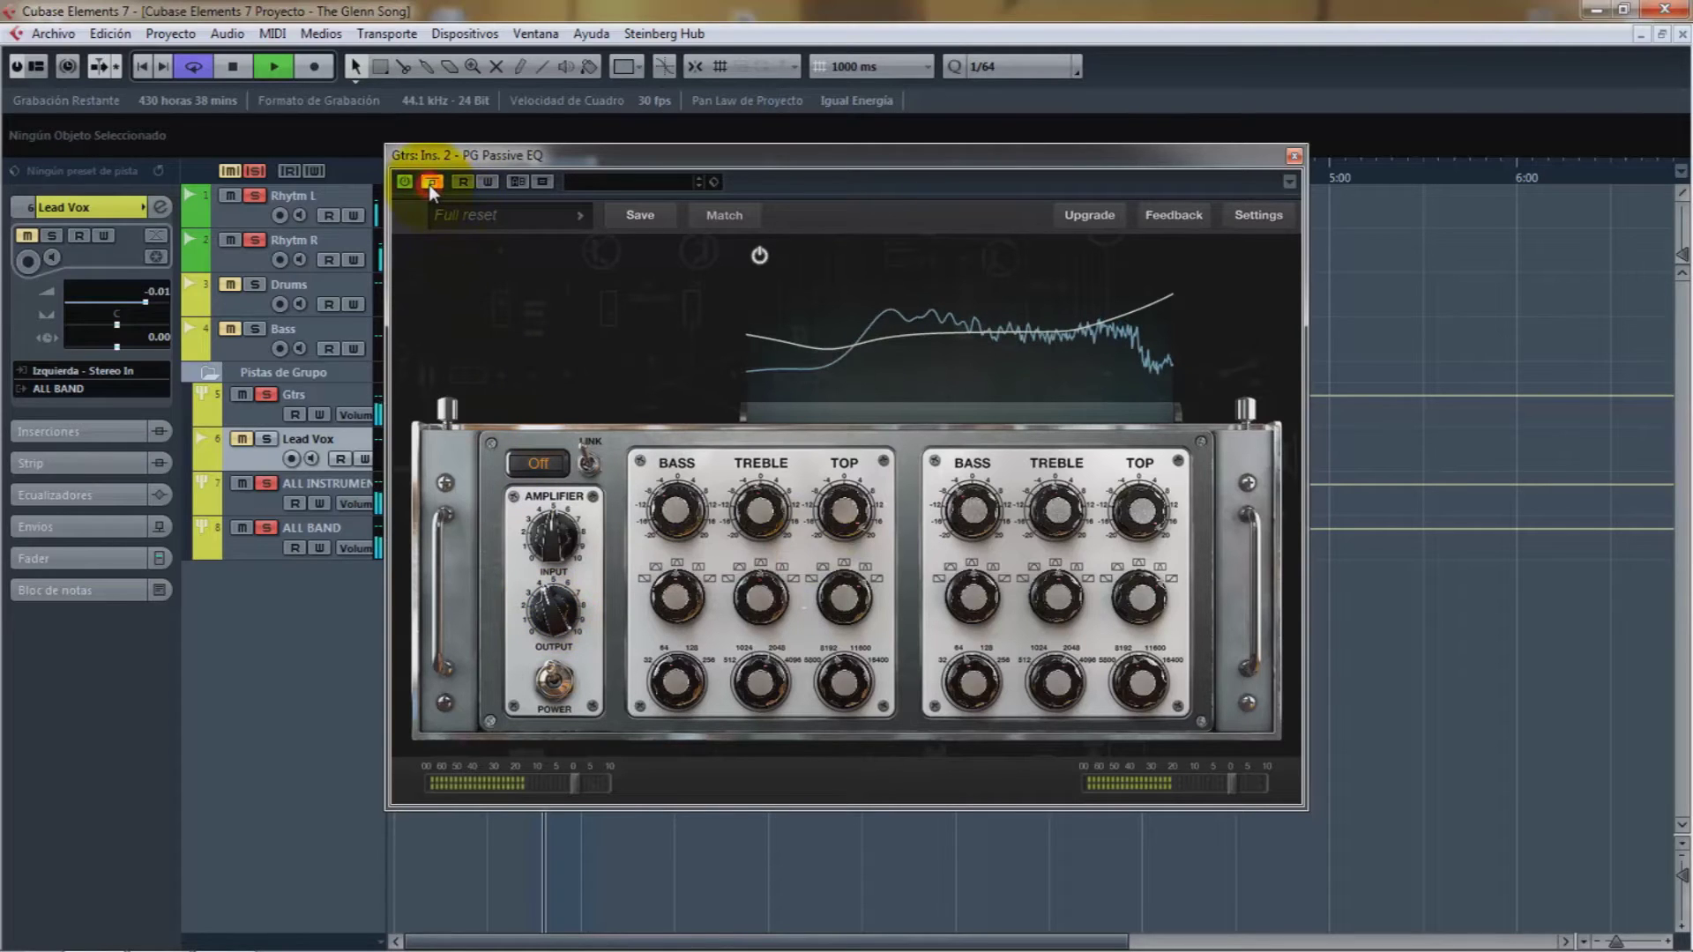
click(545, 599)
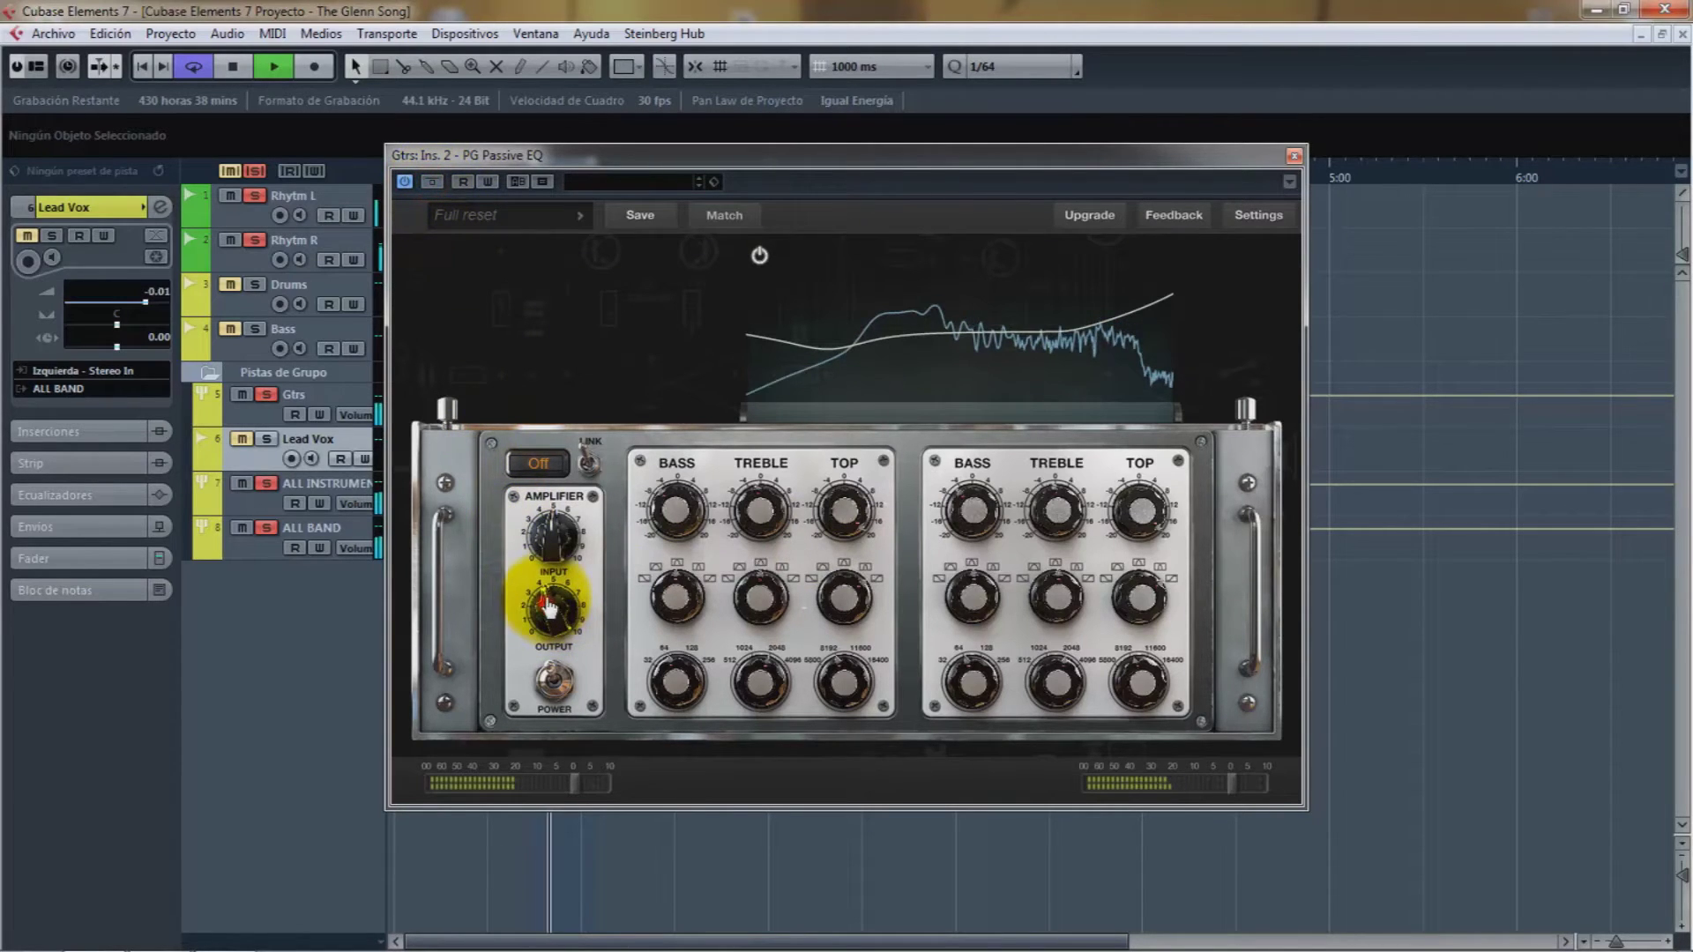
drag(854, 540, 851, 552)
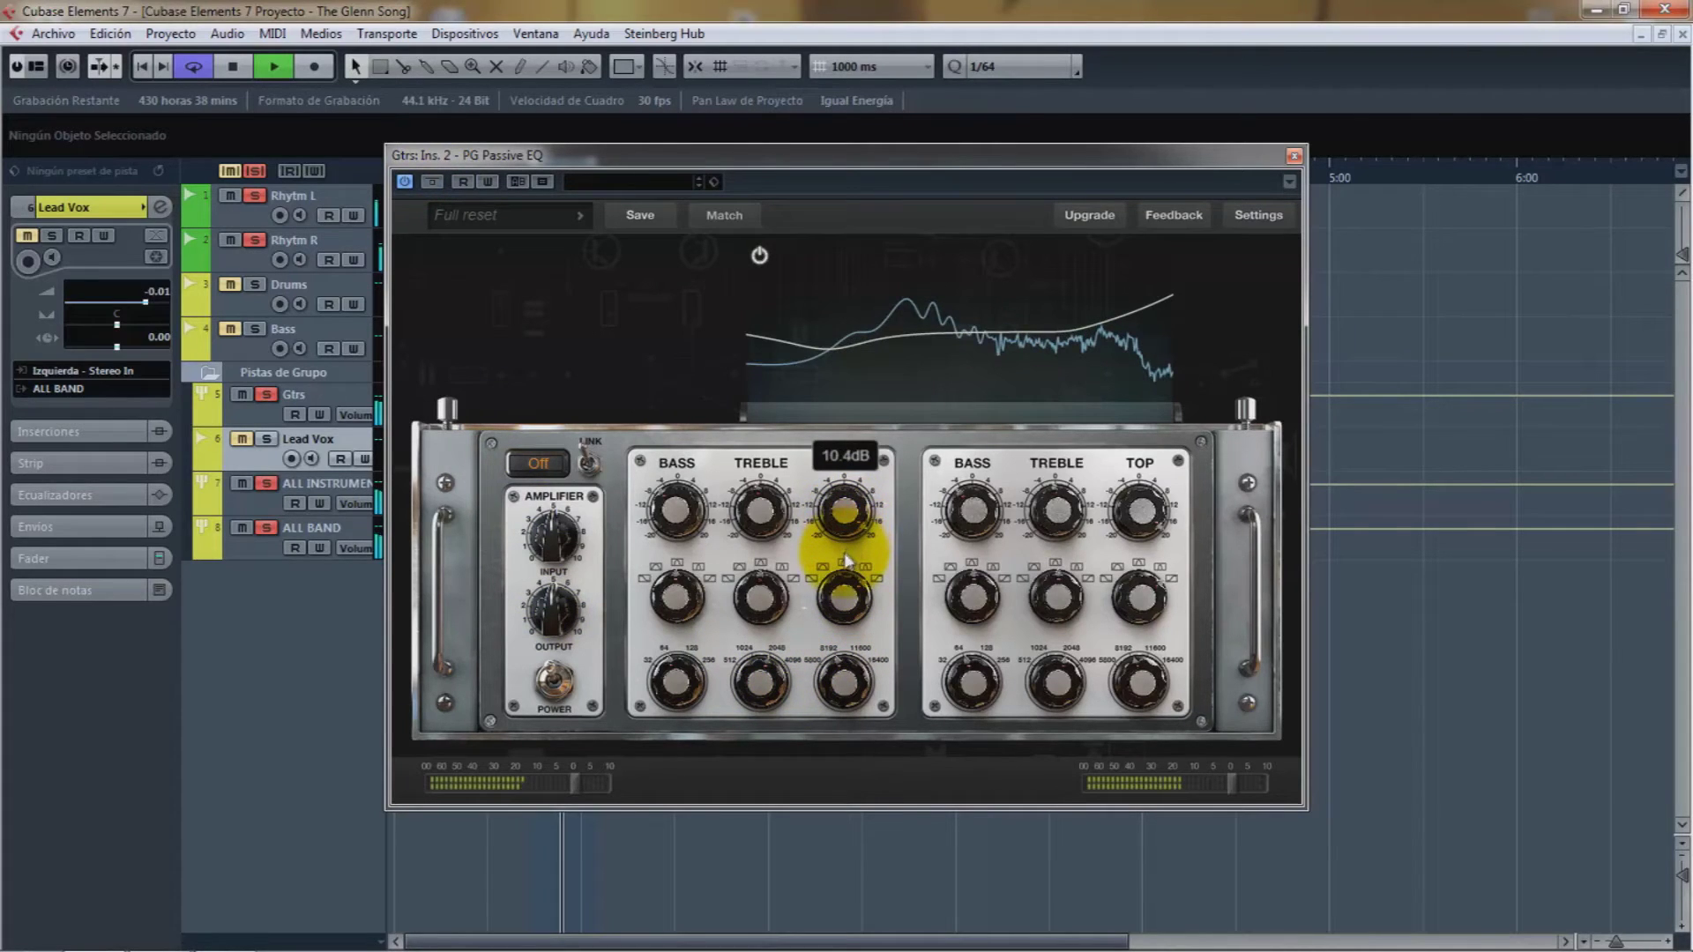
- Compare the guitar group with PG Passive EQ bypassed and active, and flip its link switch twice
click(431, 182)
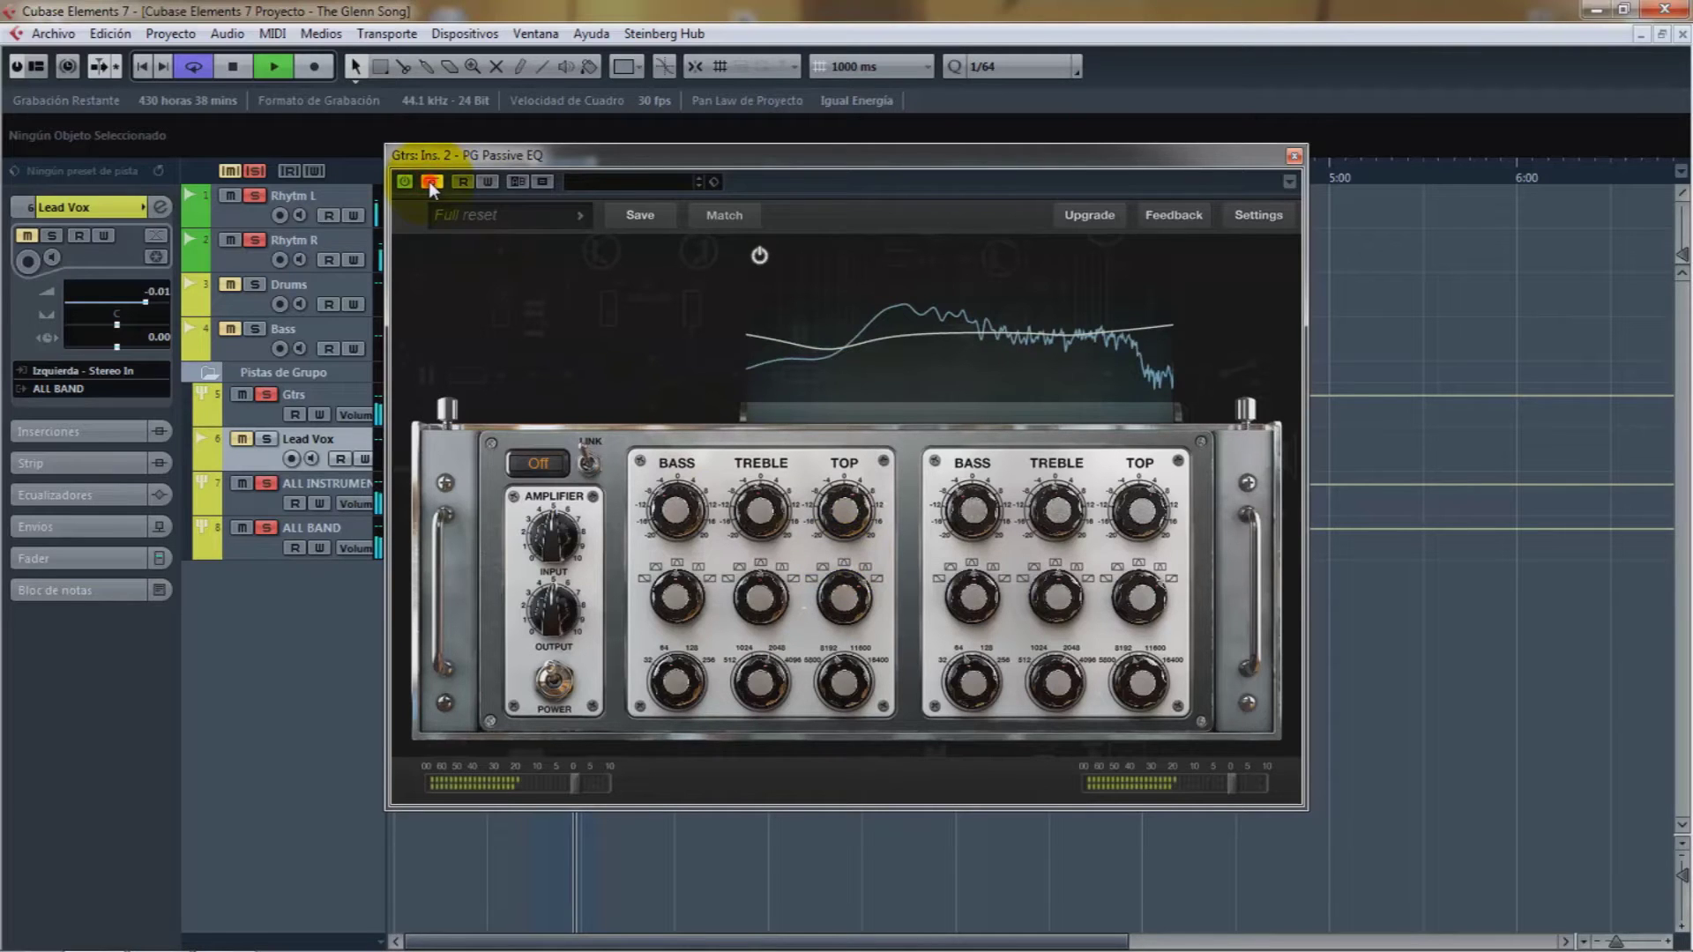
click(431, 181)
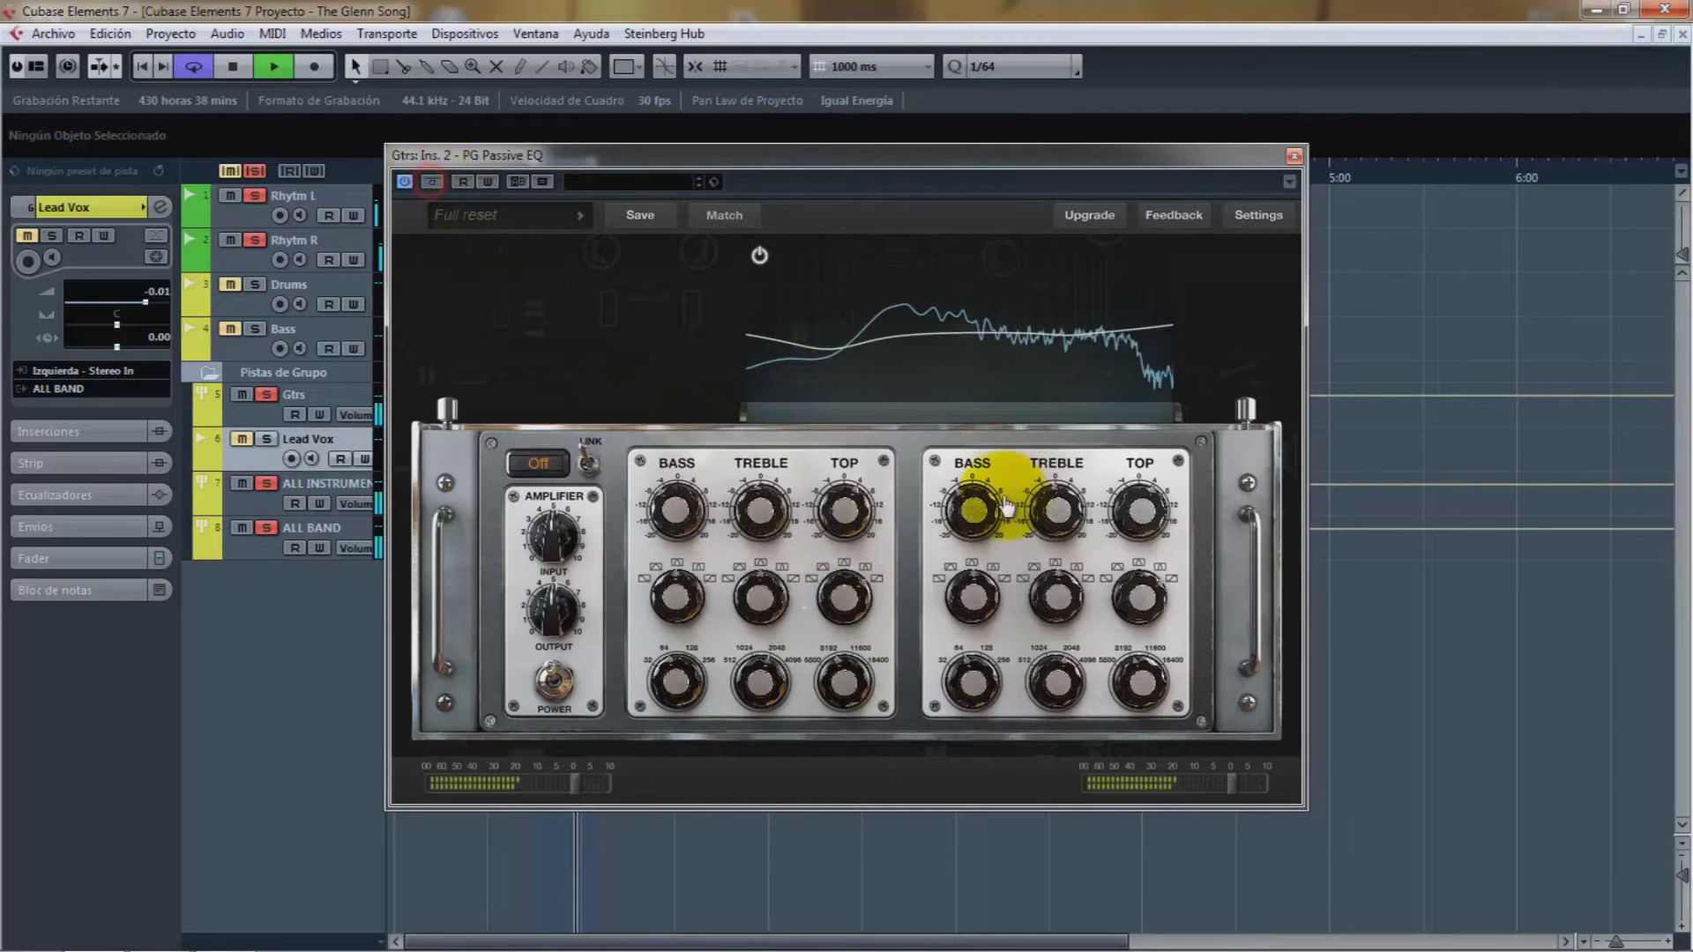
click(588, 468)
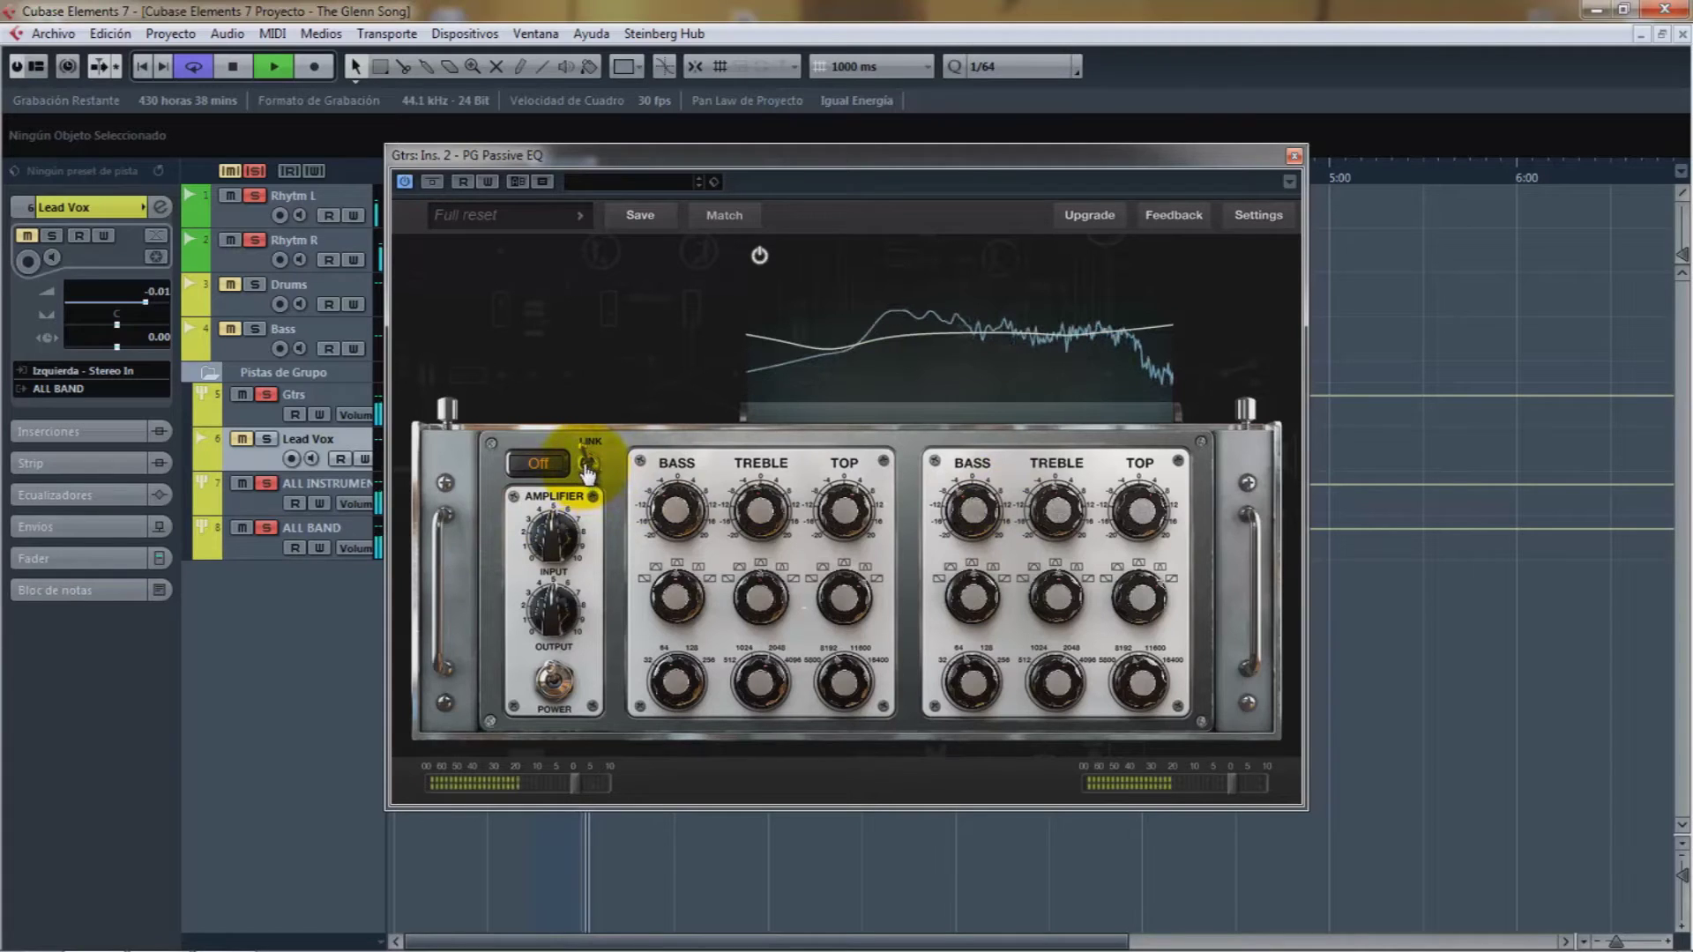
click(588, 467)
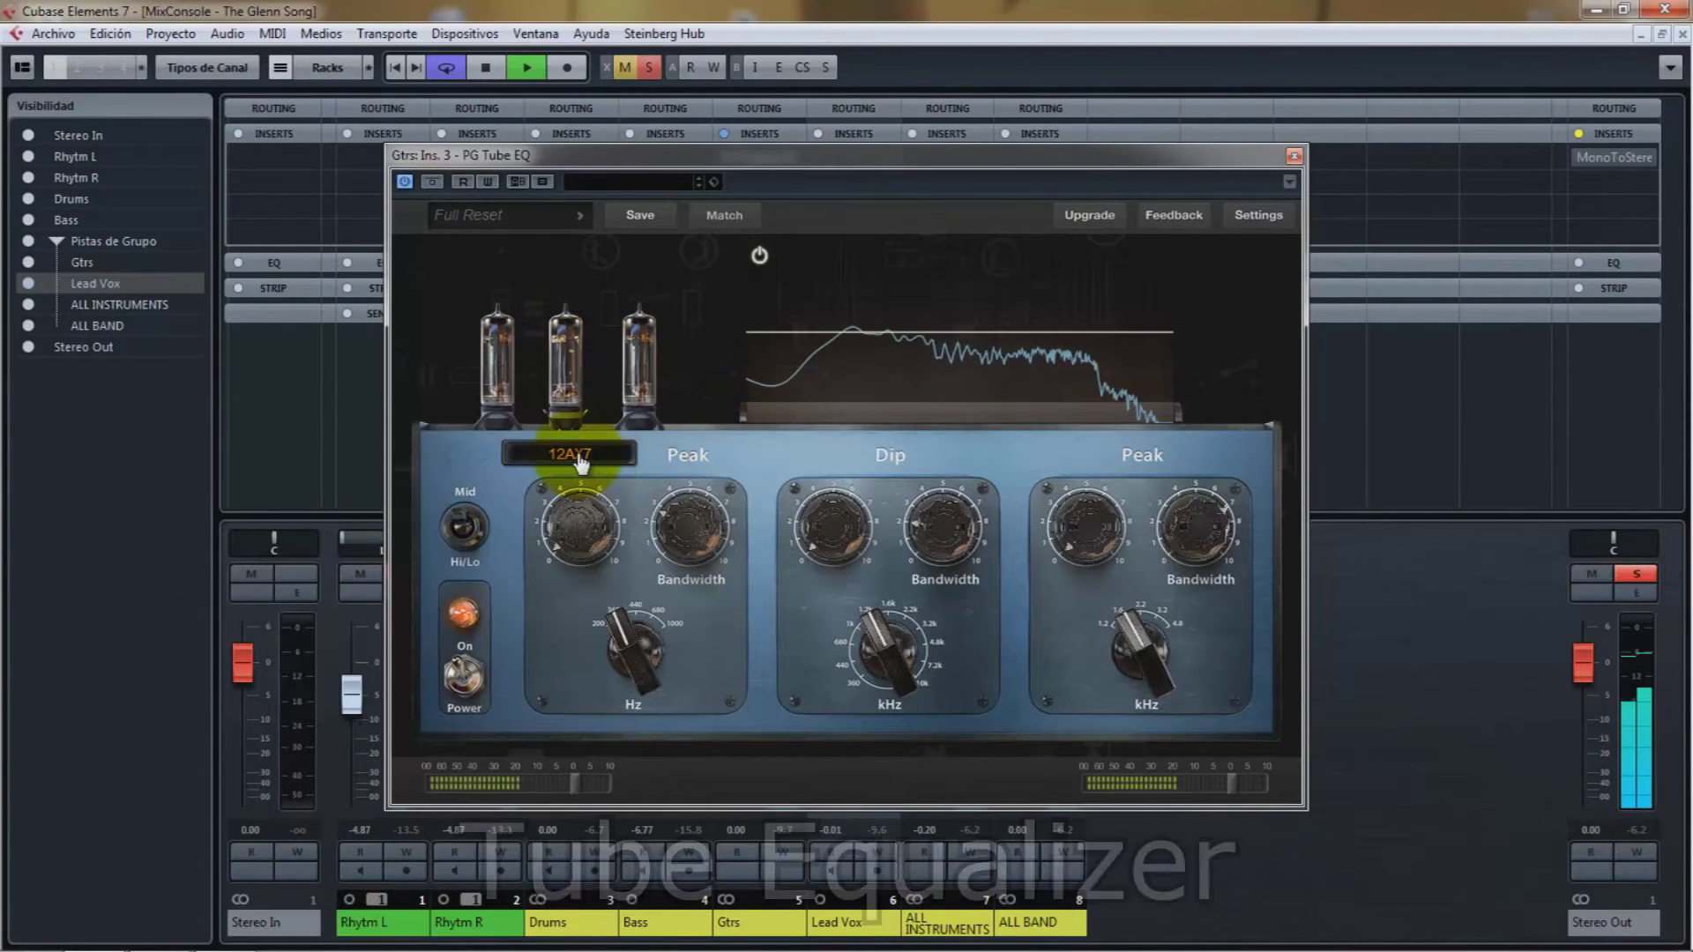
- Switch the PG Tube EQ on the guitar group to the 12AT7 tube model
click(578, 455)
click(579, 455)
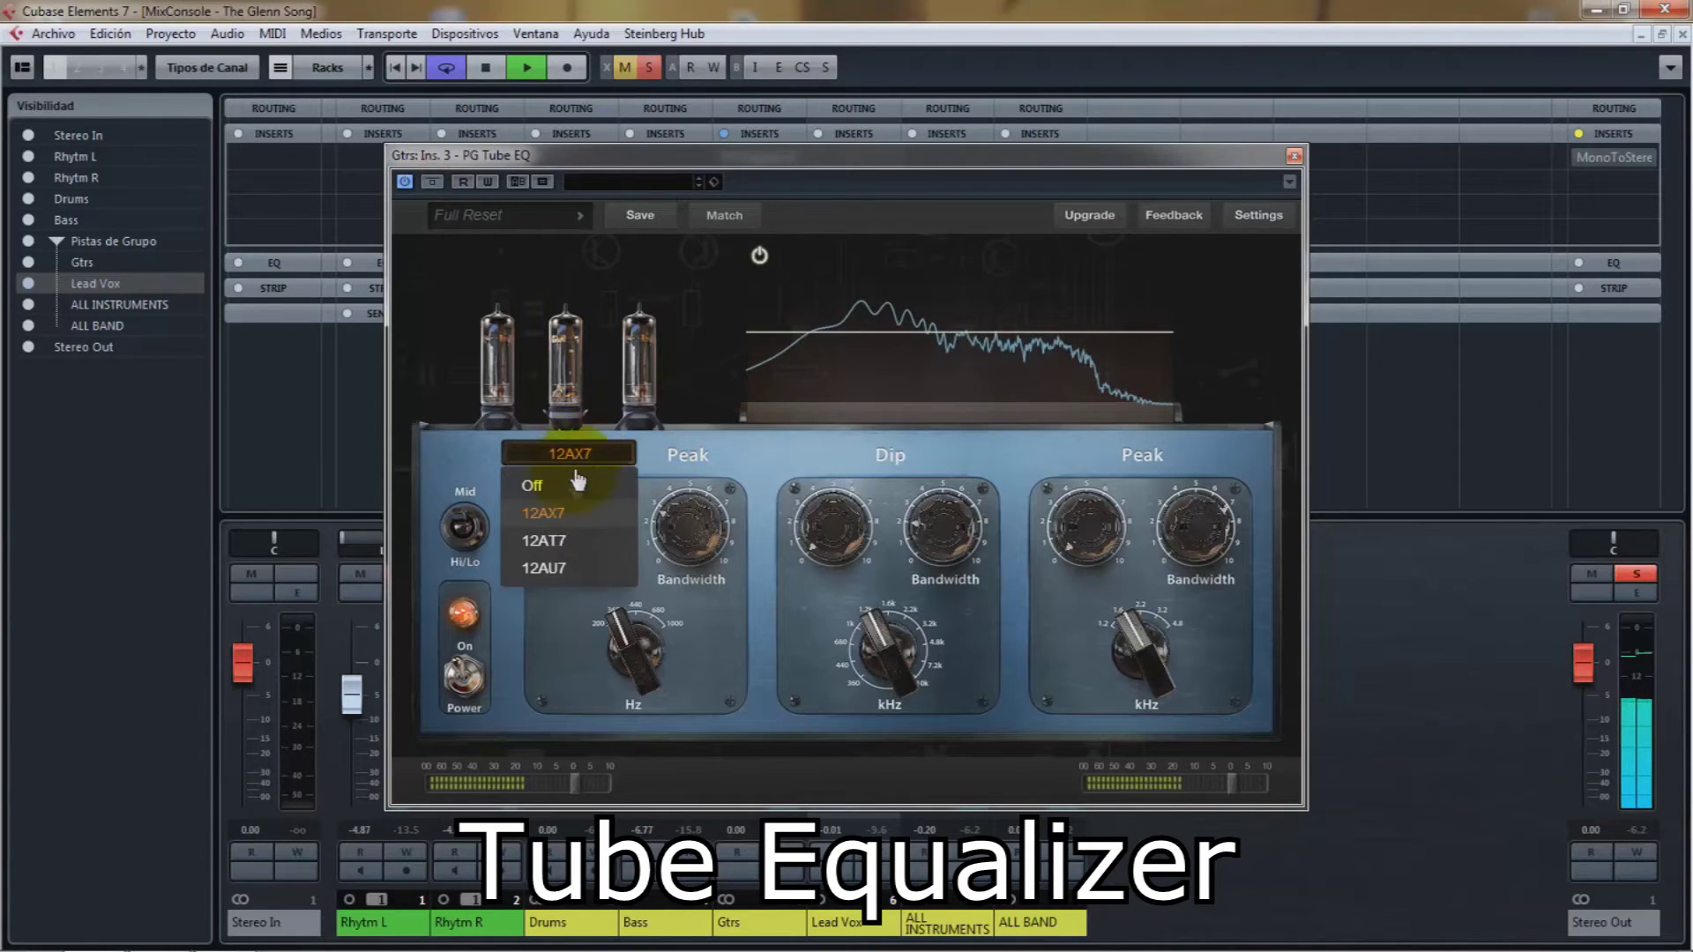
click(561, 543)
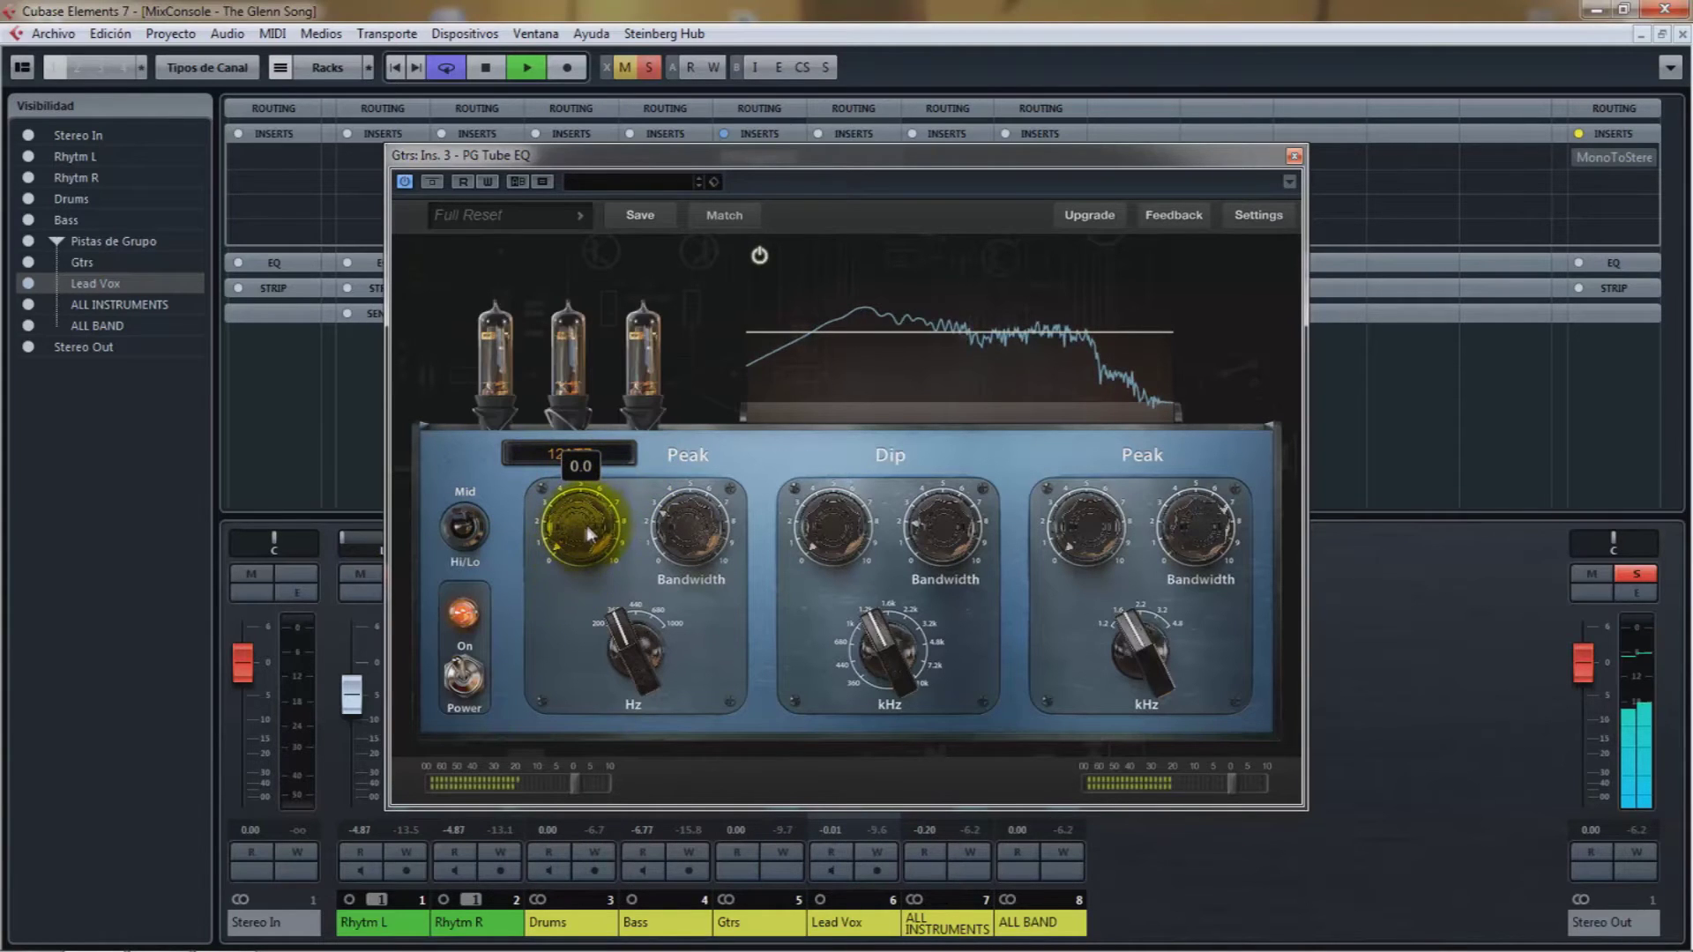
- Try the low peak band at 440 Hz, and set its frequency to 1000 Hz
click(625, 633)
click(636, 611)
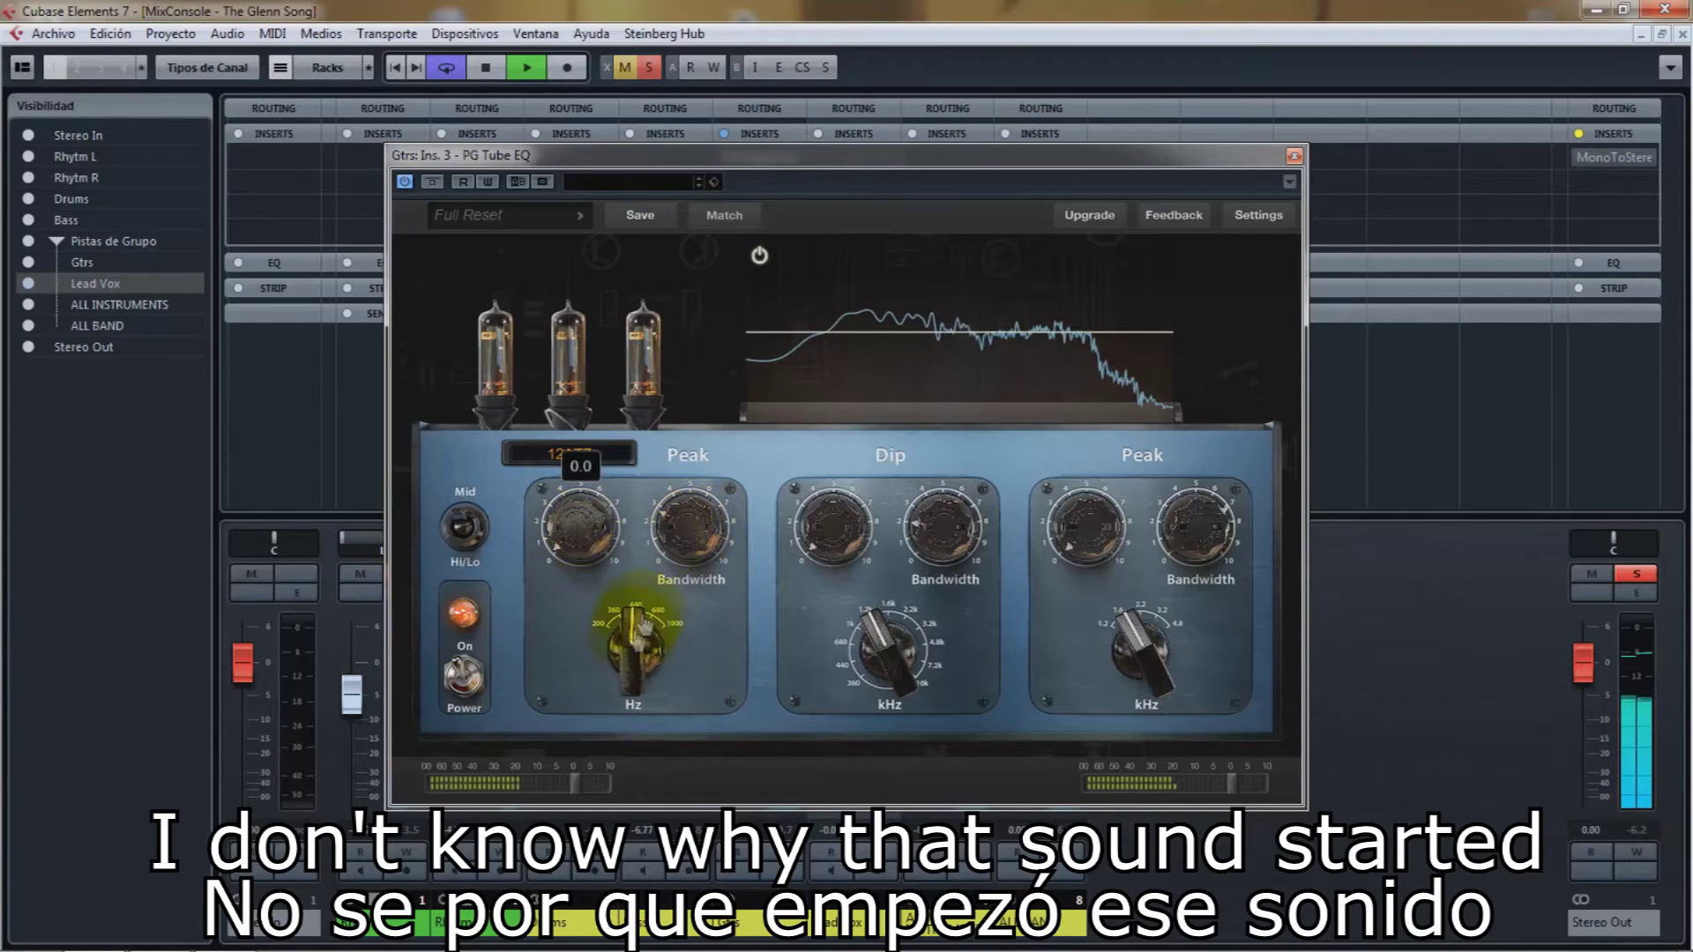
click(627, 642)
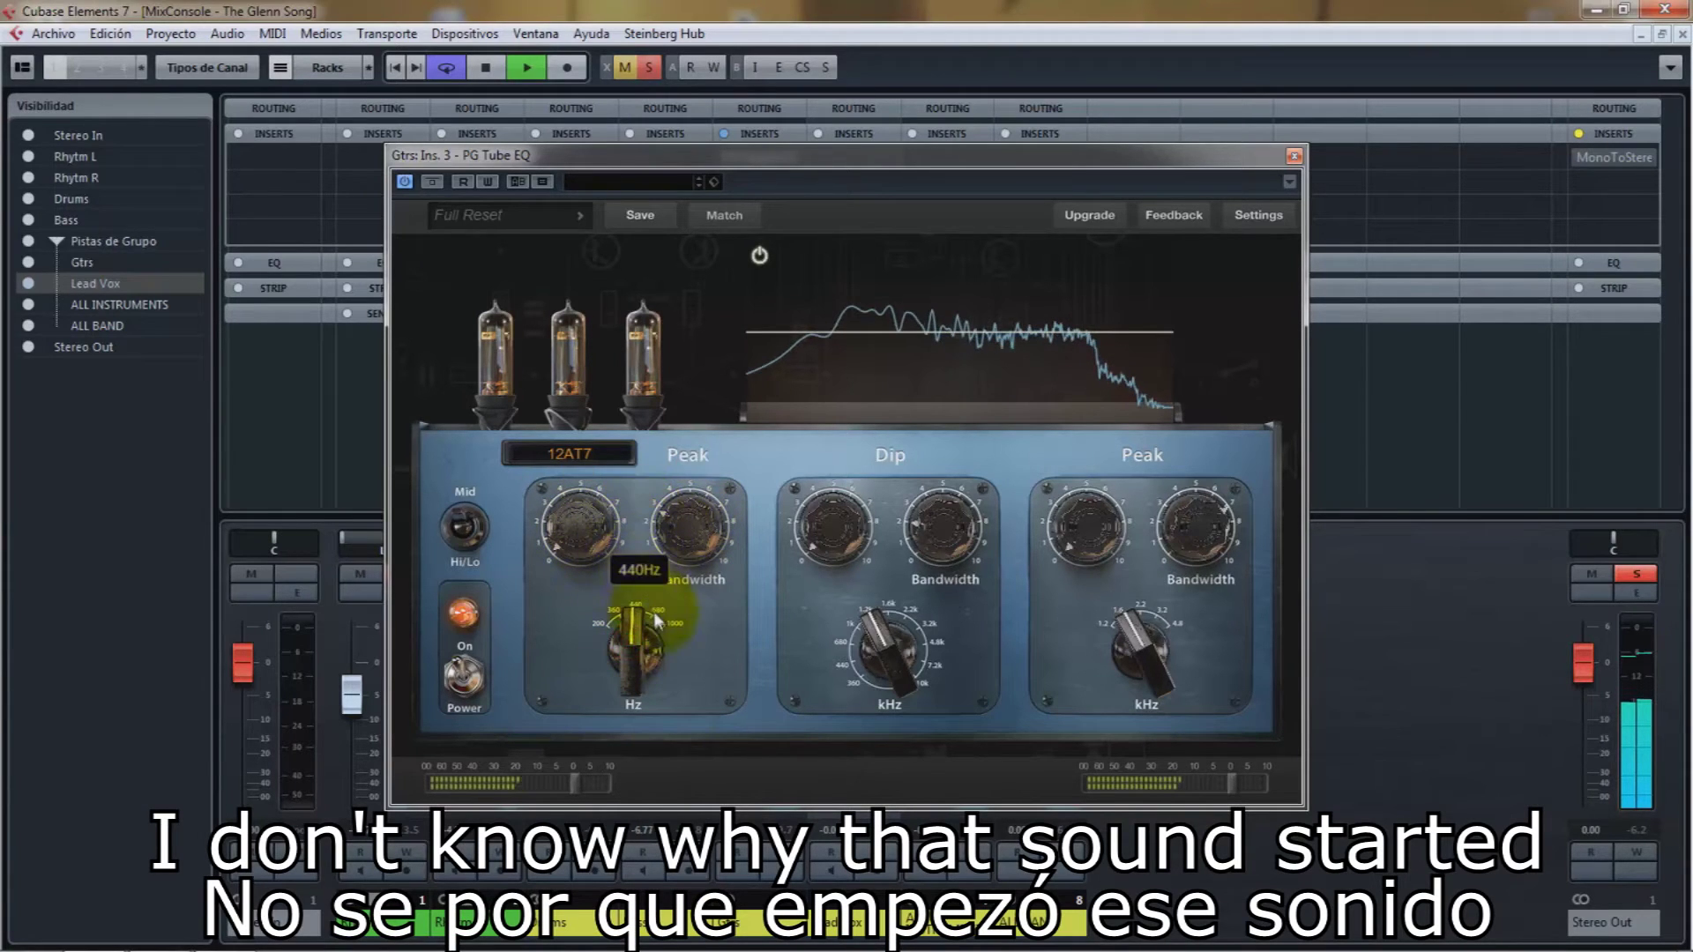
click(650, 642)
- Boost the low peak band's gain and increase its bandwidth setting
mouse_move(581, 544)
mouse_down()
mouse_move(582, 508)
mouse_move(567, 521)
mouse_up()
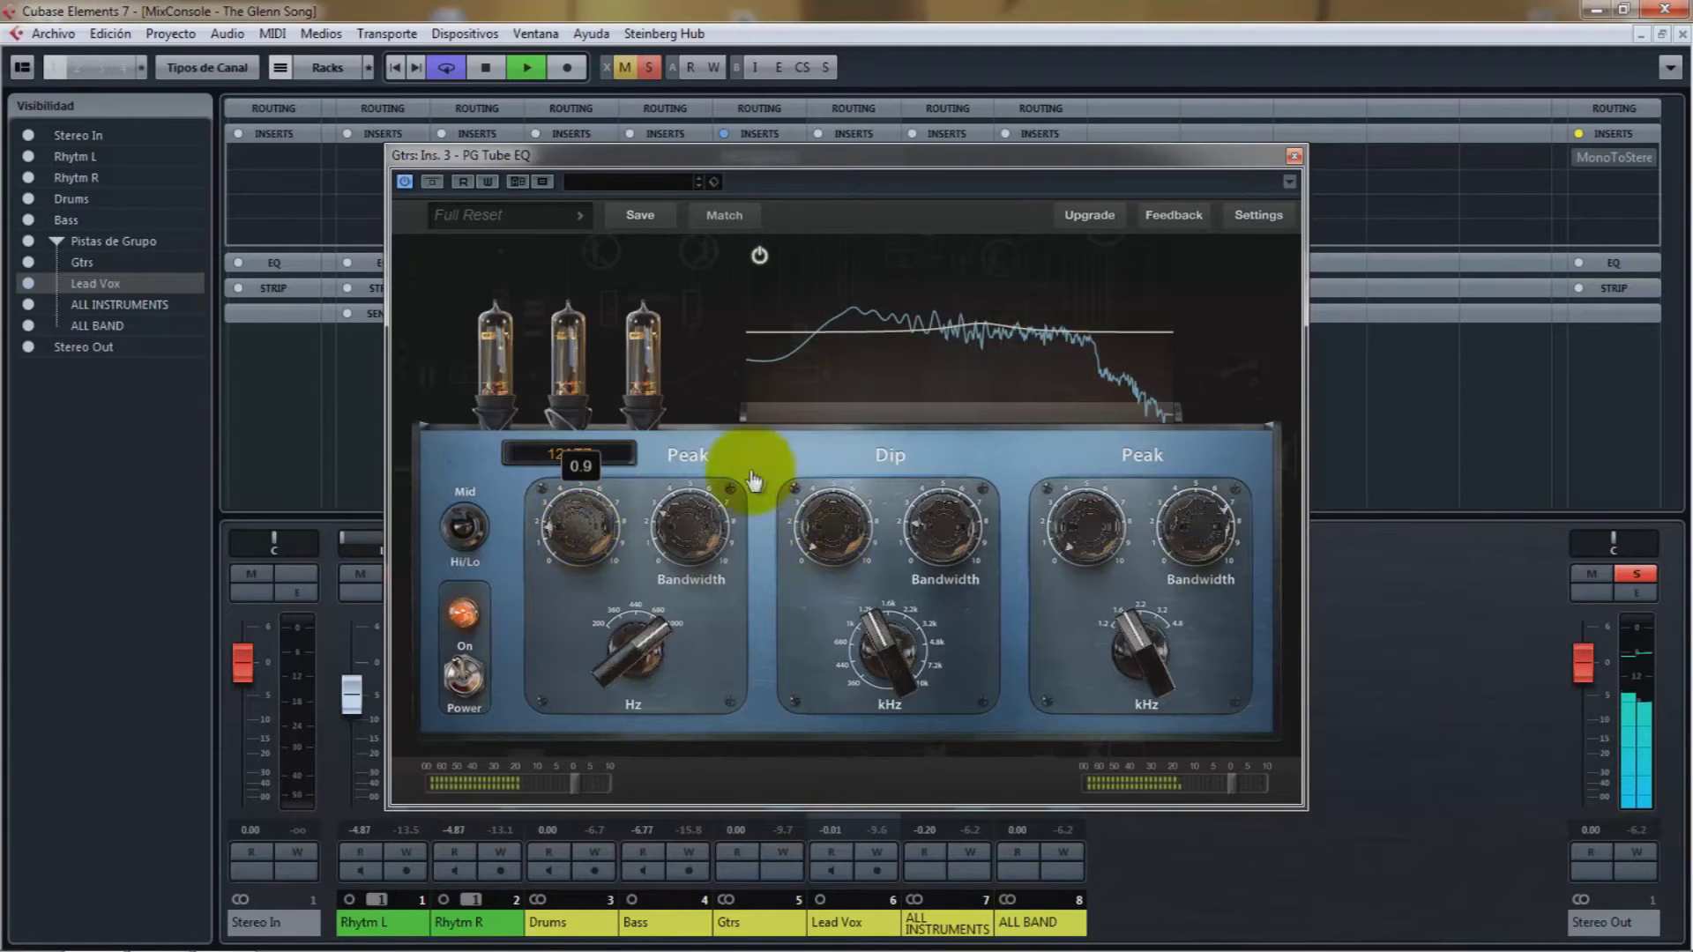
mouse_move(668, 525)
mouse_down()
mouse_move(686, 489)
mouse_move(692, 517)
mouse_up()
click(565, 542)
mouse_move(565, 543)
mouse_down()
mouse_move(579, 588)
mouse_move(591, 553)
mouse_up()
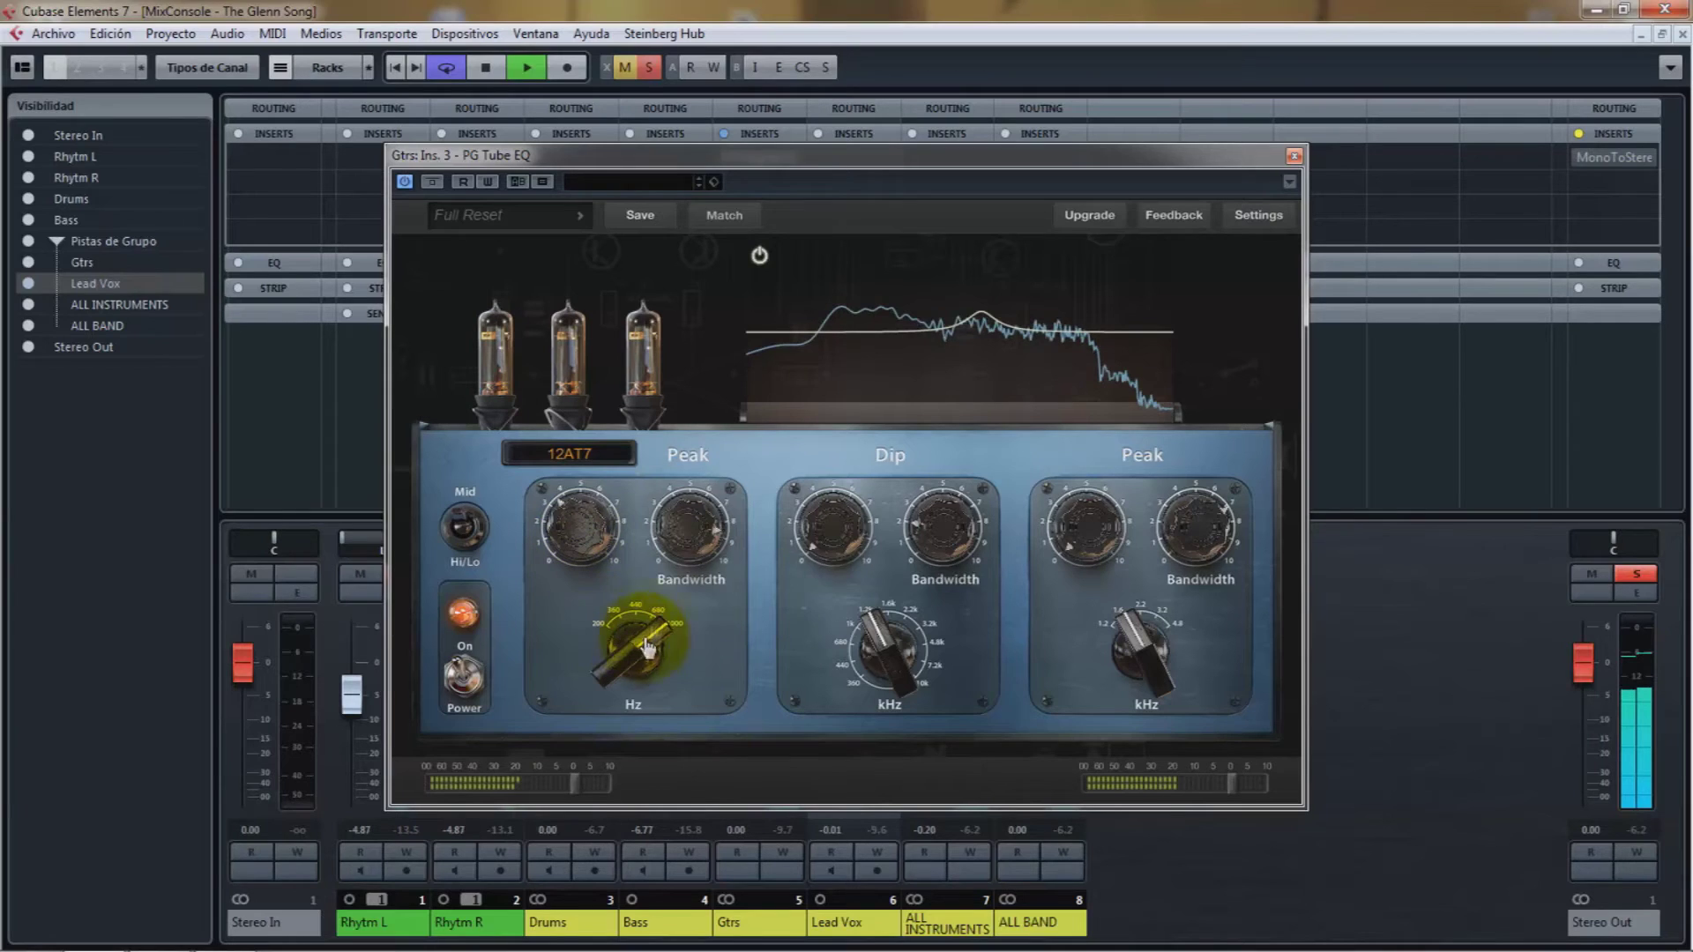
- Set the dip band's frequency to 440 Hz and raise its amount of cut
click(902, 642)
drag(885, 637, 840, 679)
click(827, 540)
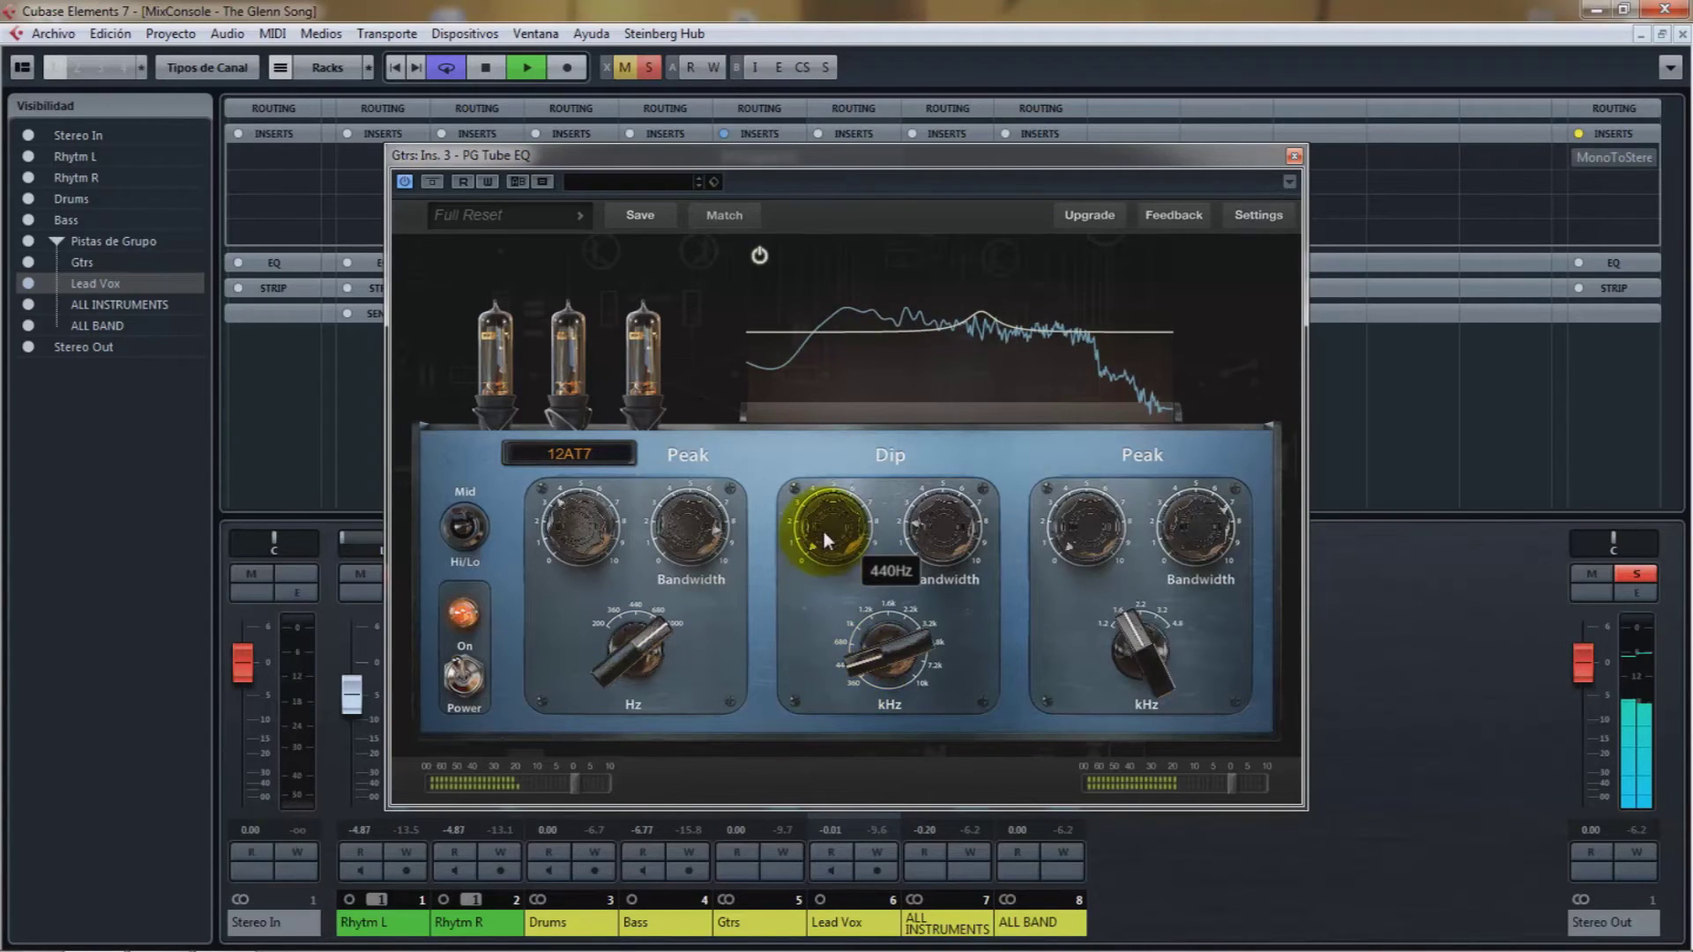
mouse_move(823, 538)
mouse_down()
mouse_move(821, 508)
mouse_move(817, 529)
mouse_up()
click(822, 500)
drag(1001, 577, 1093, 547)
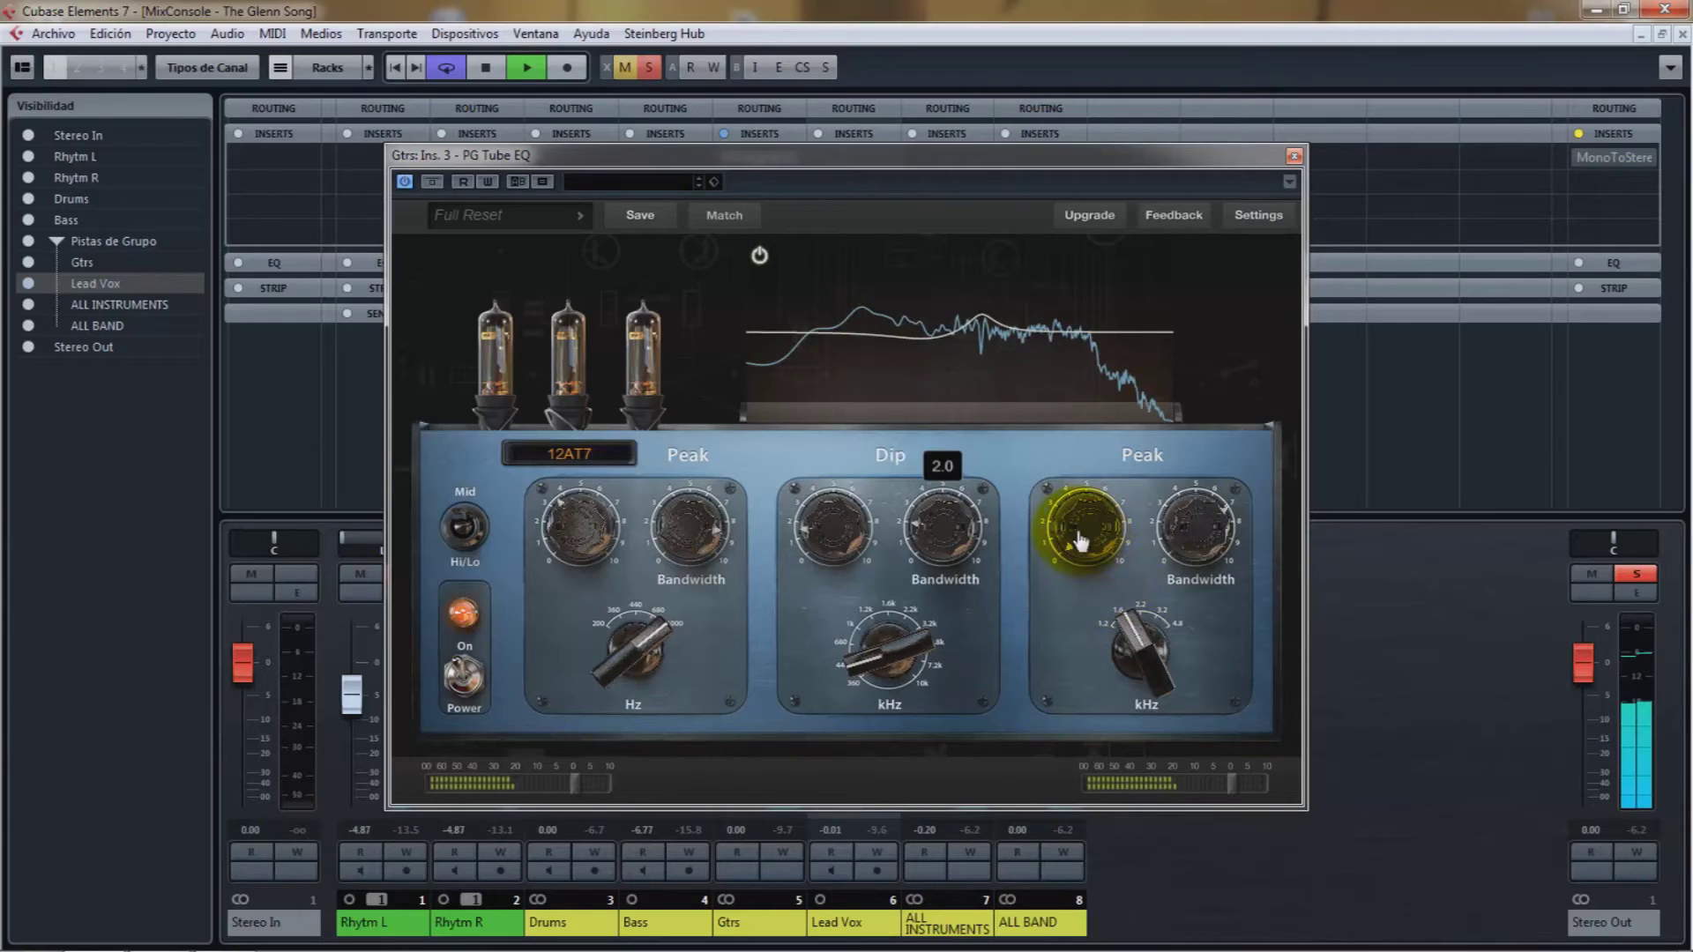
- Boost the upper peak band and set its frequency to 2200 Hz
click(1077, 526)
mouse_move(1080, 512)
mouse_down()
mouse_move(1070, 491)
mouse_move(1130, 632)
mouse_up()
click(1131, 632)
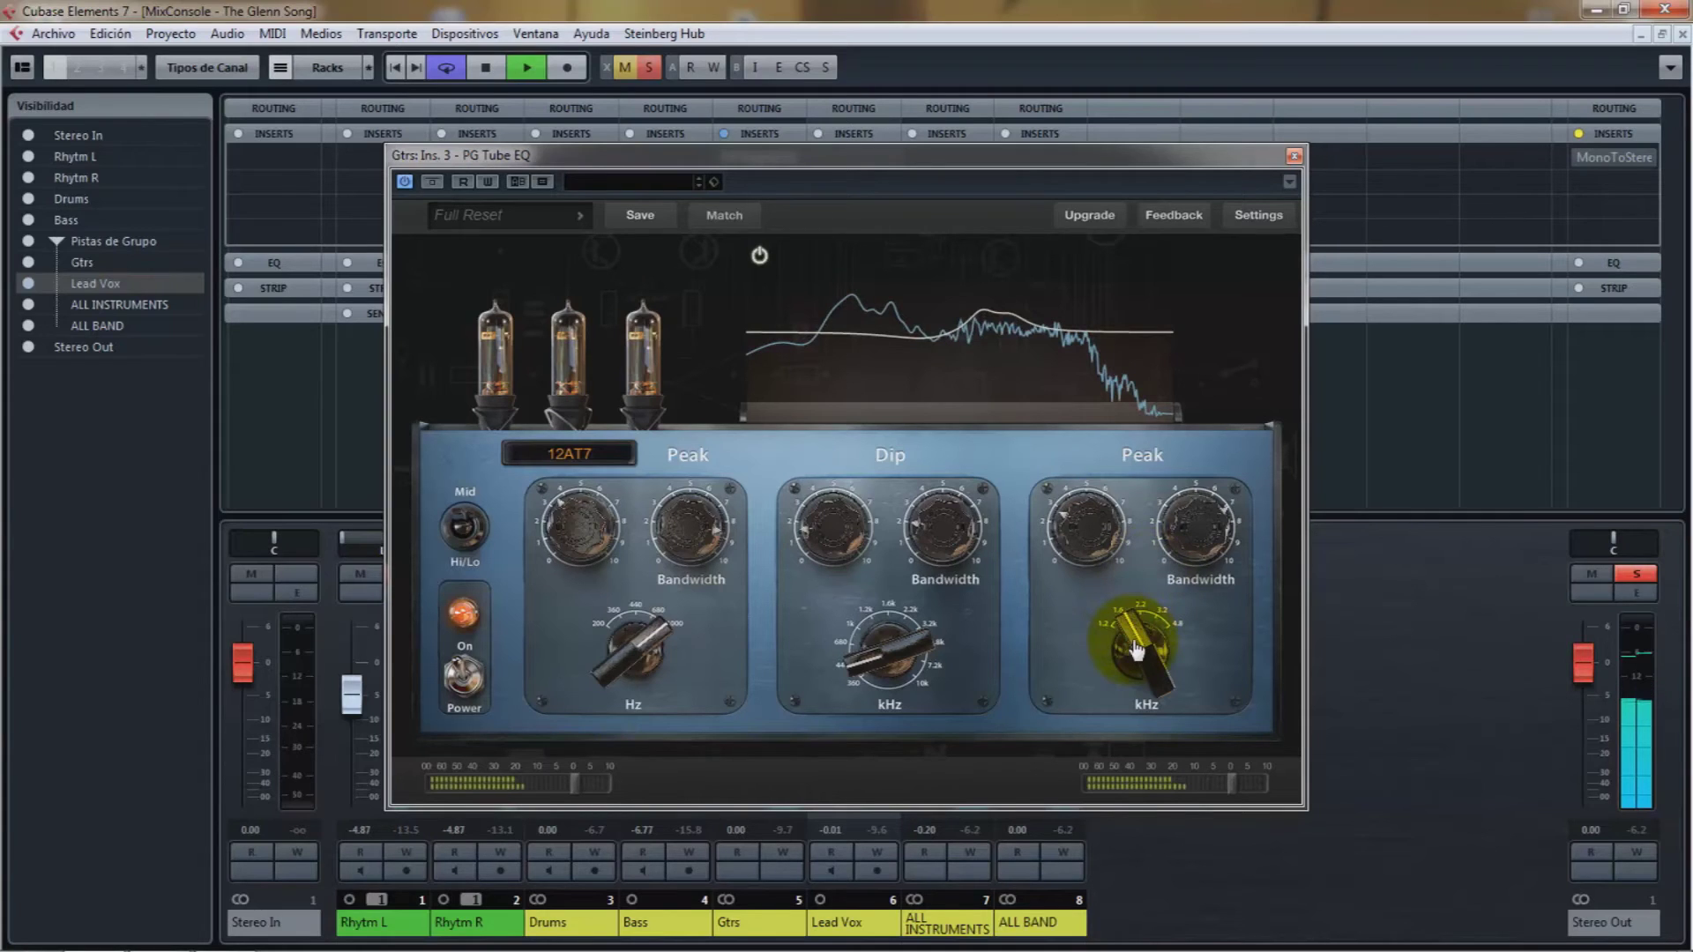
mouse_move(1145, 619)
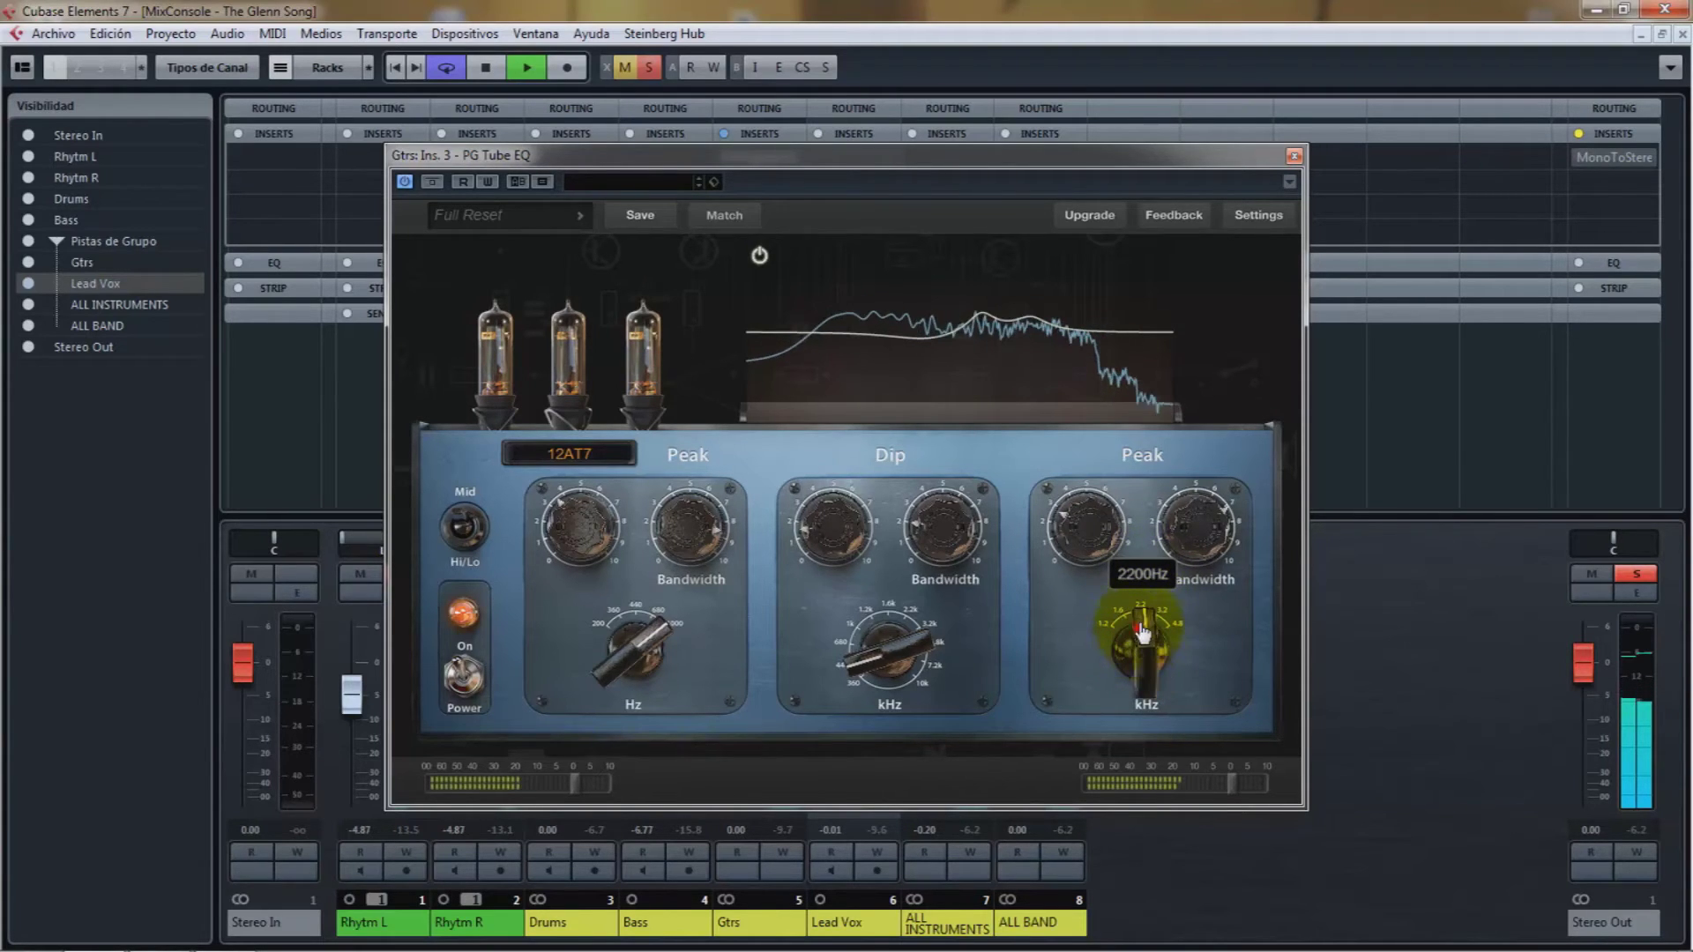
- Reduce the upper peak's gain at 2200 Hz, and compare the guitars with PG Tube EQ bypassed and active
drag(1142, 645, 1148, 575)
drag(1143, 654, 1146, 688)
drag(1082, 529, 1096, 567)
drag(1118, 637, 1137, 674)
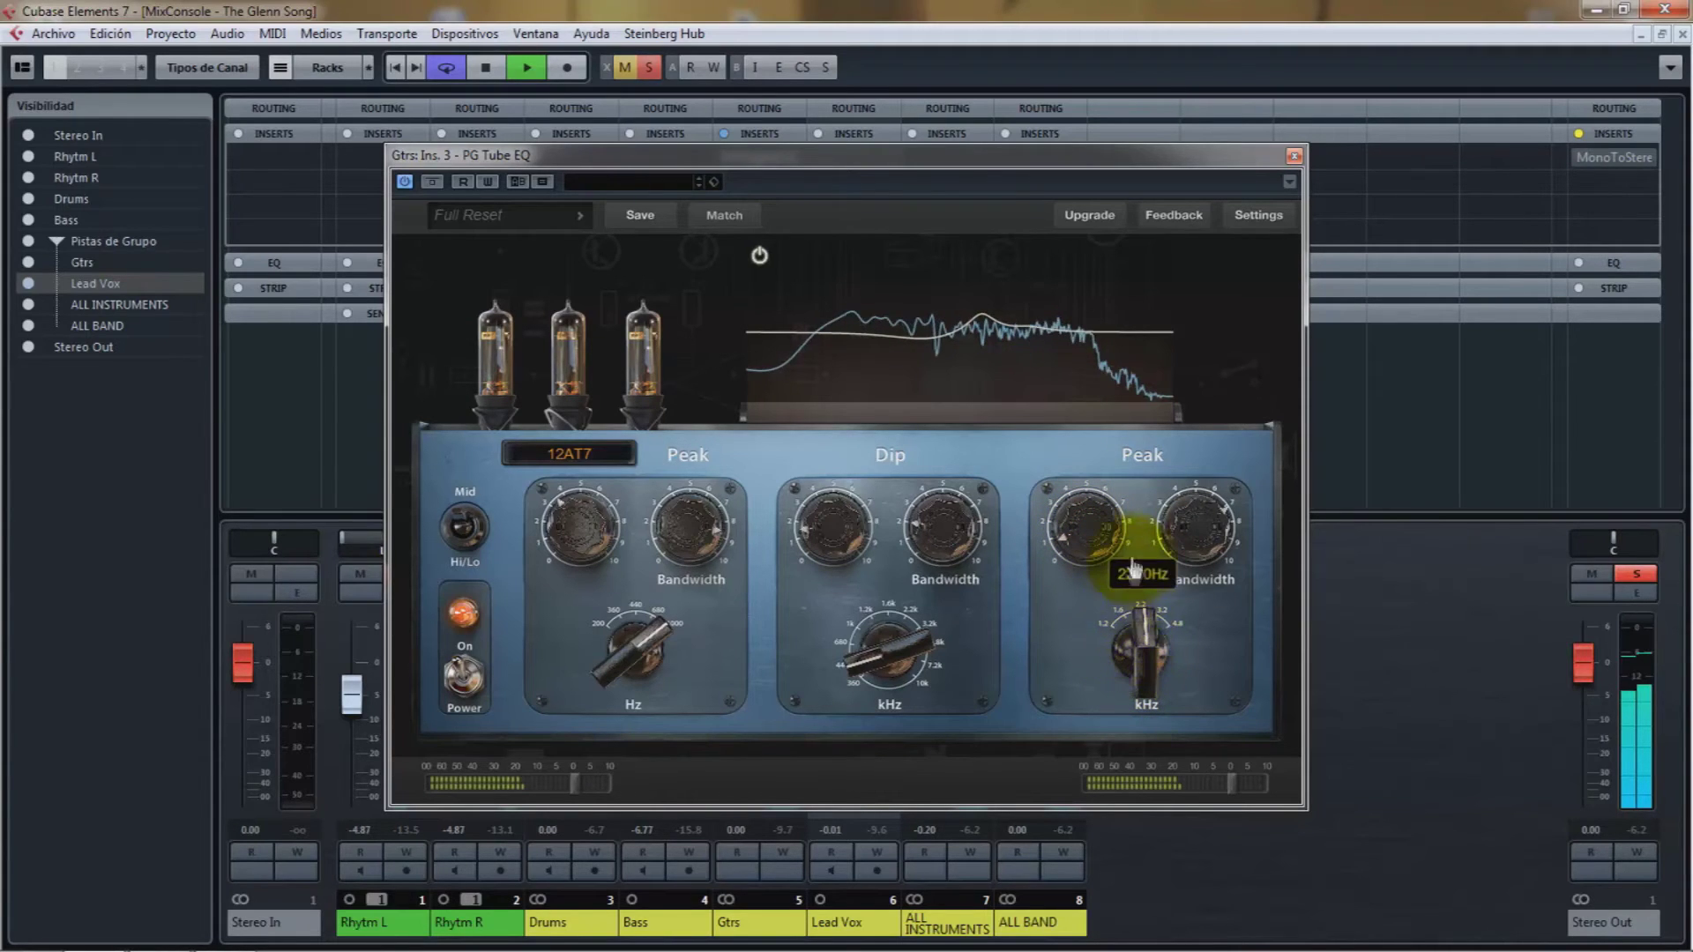
click(433, 182)
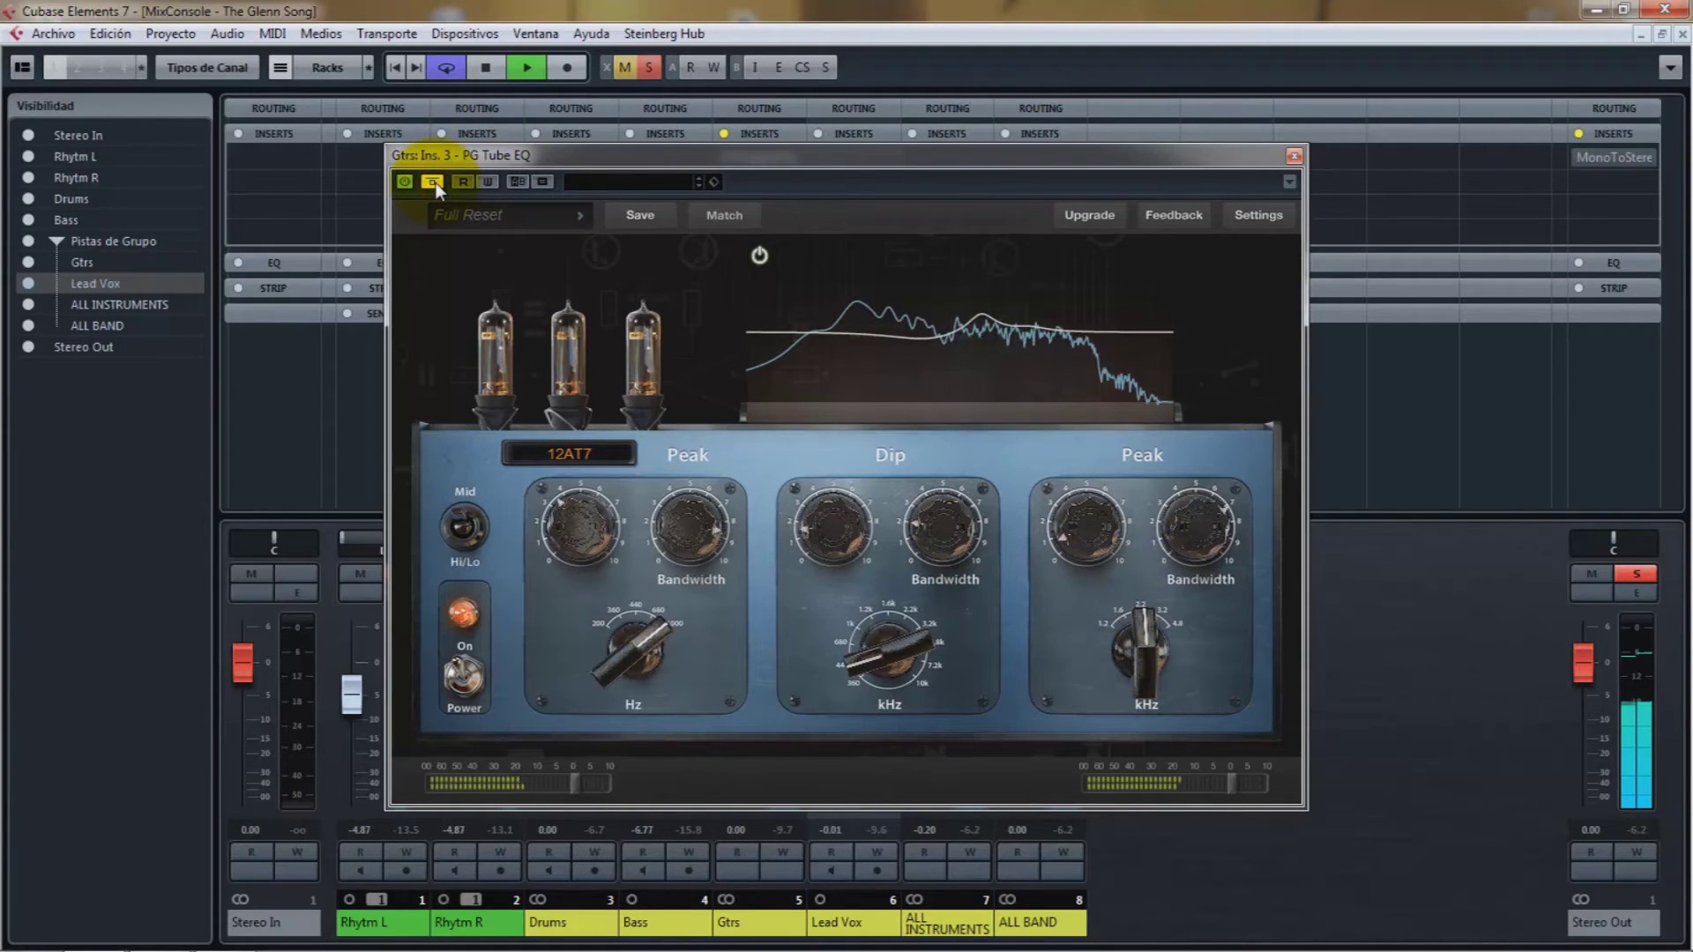
click(433, 182)
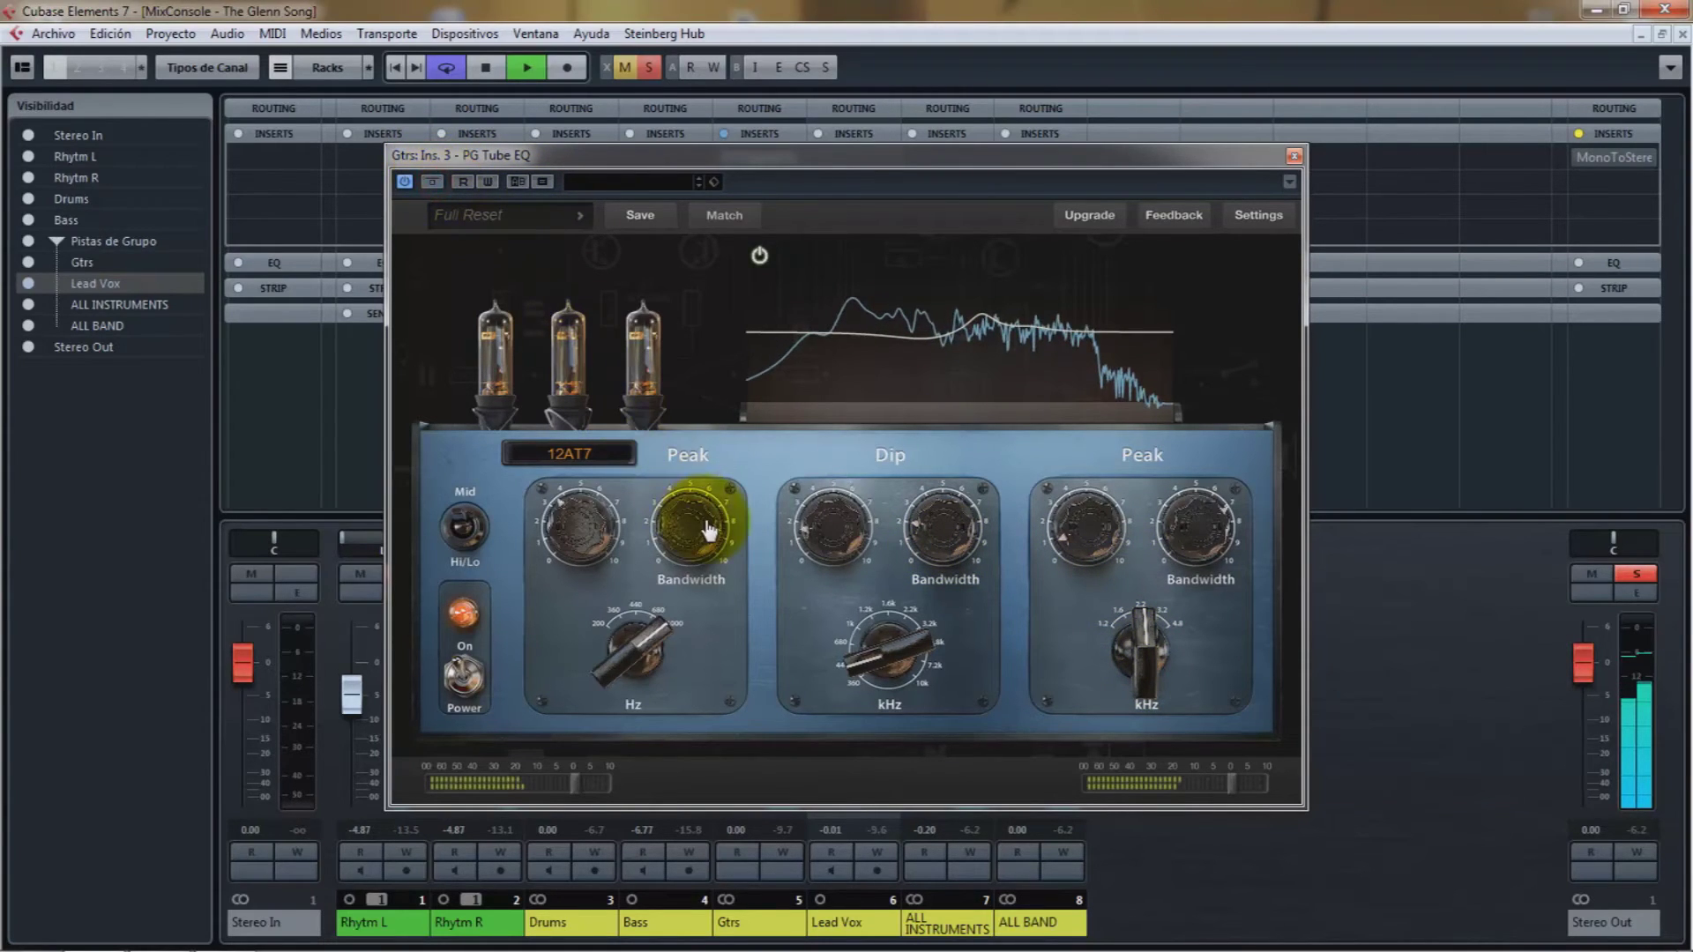
- Adjust the bandwidths of the low peak and dip bands, and lower the low peak's gain to 2.2
drag(706, 530, 683, 563)
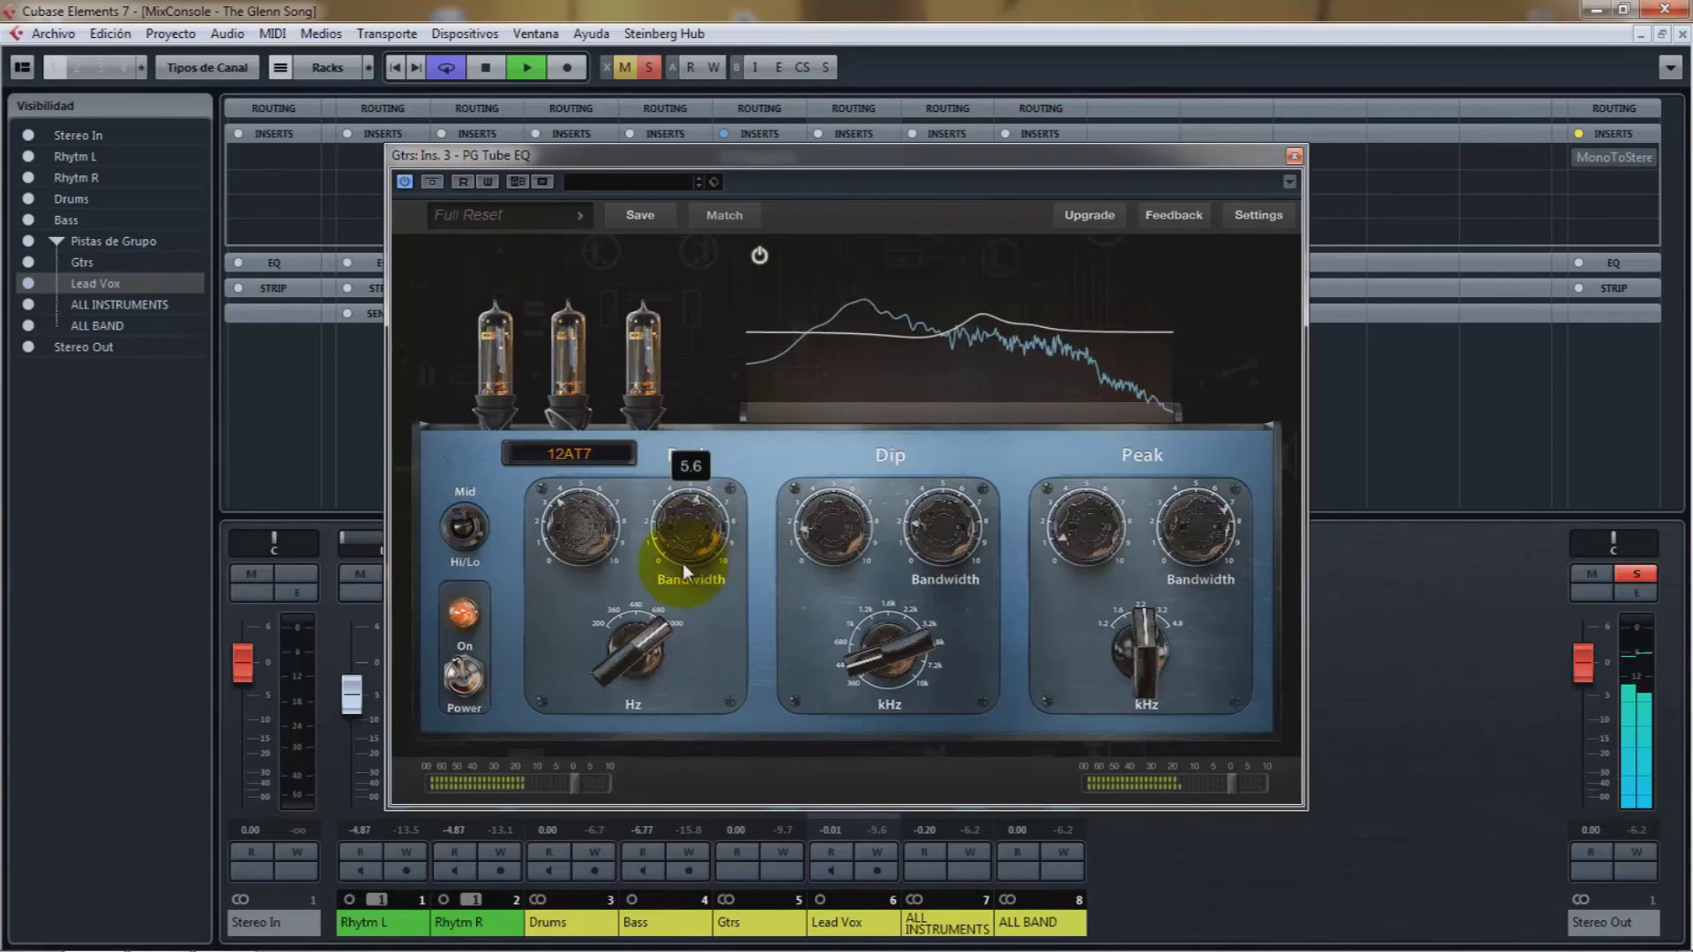
click(936, 519)
drag(938, 518, 946, 445)
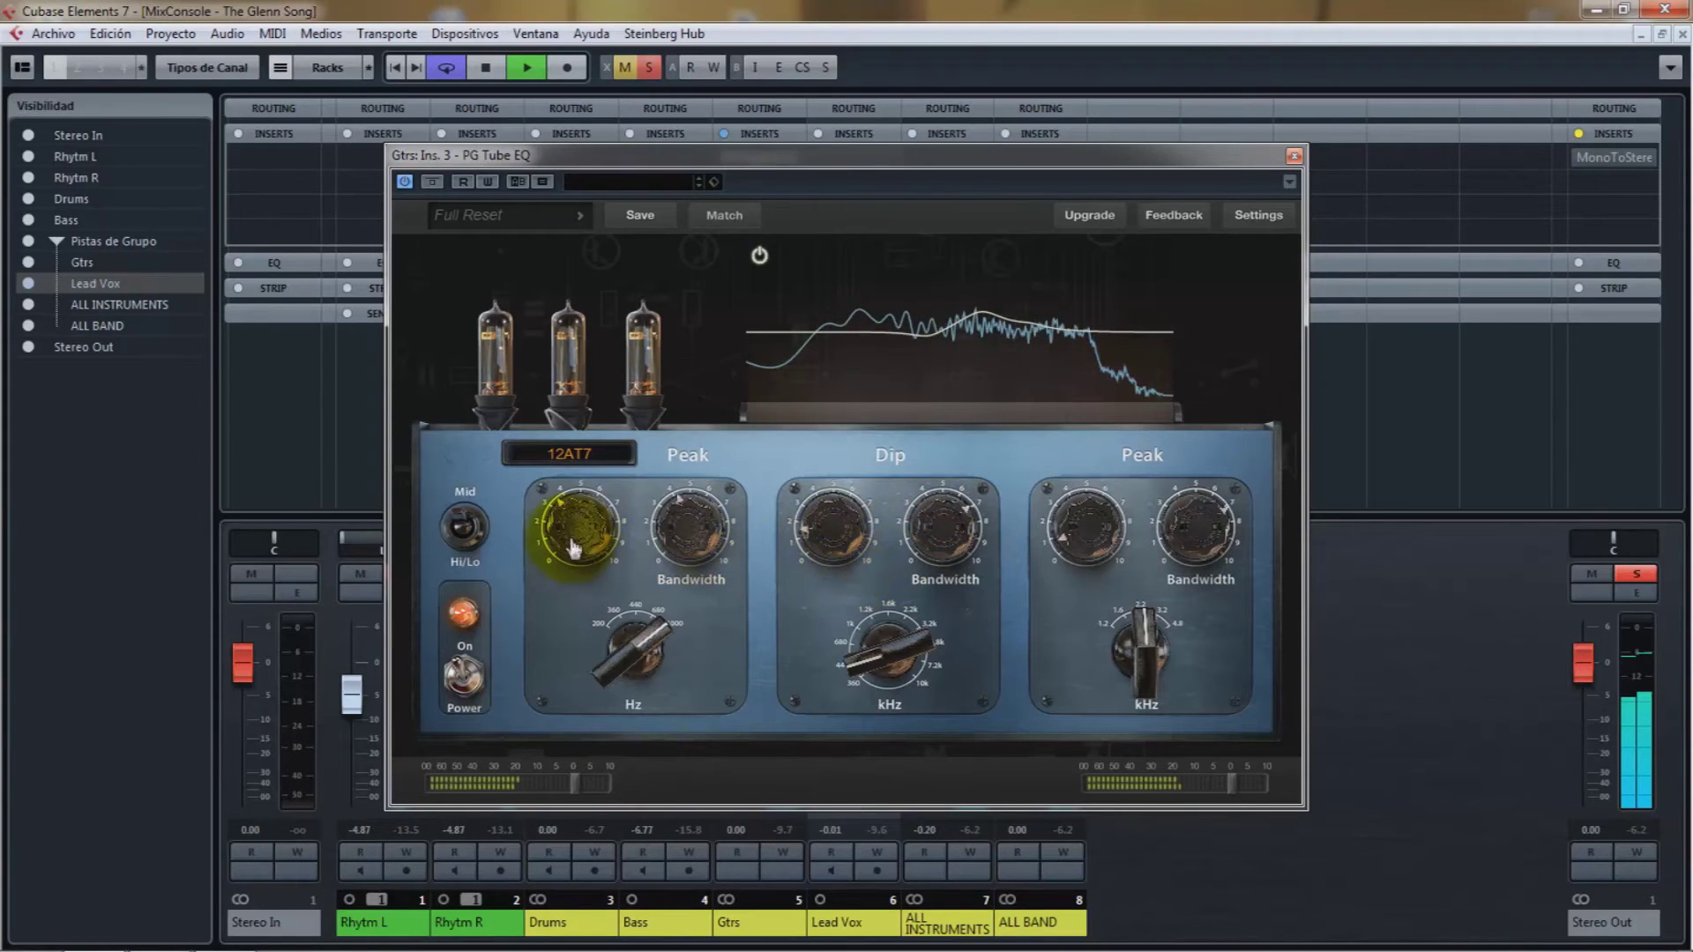
drag(569, 542, 574, 589)
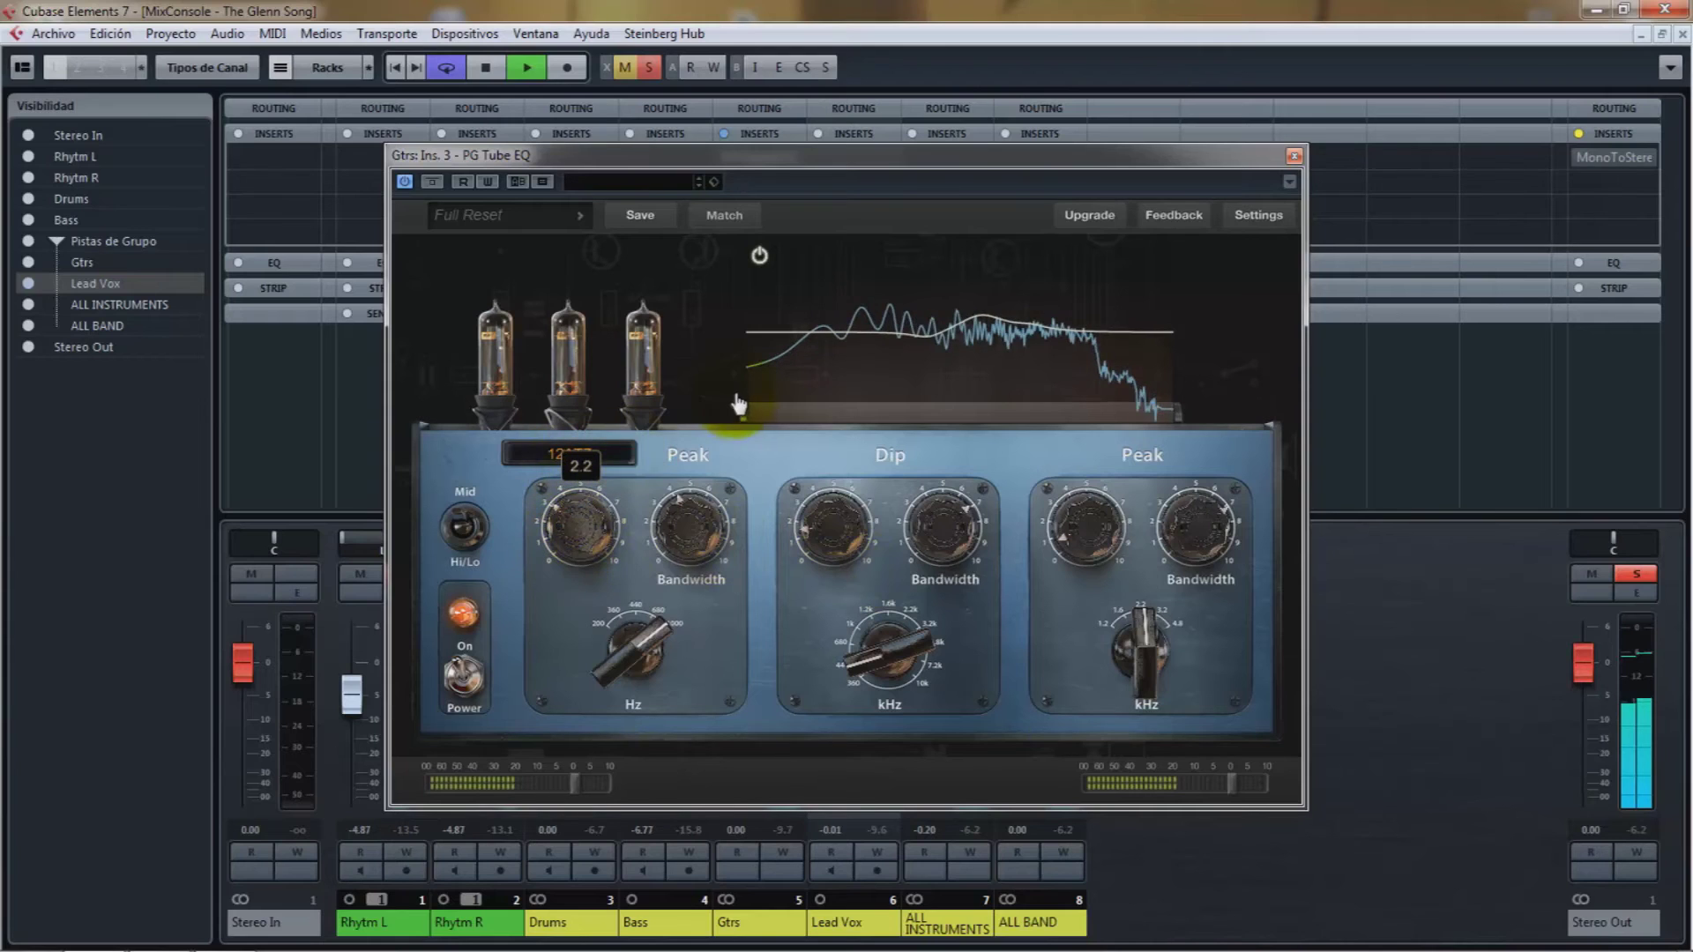
- Toggle the PG Tube EQ's bypass to compare the processed and unprocessed guitar sound
click(431, 183)
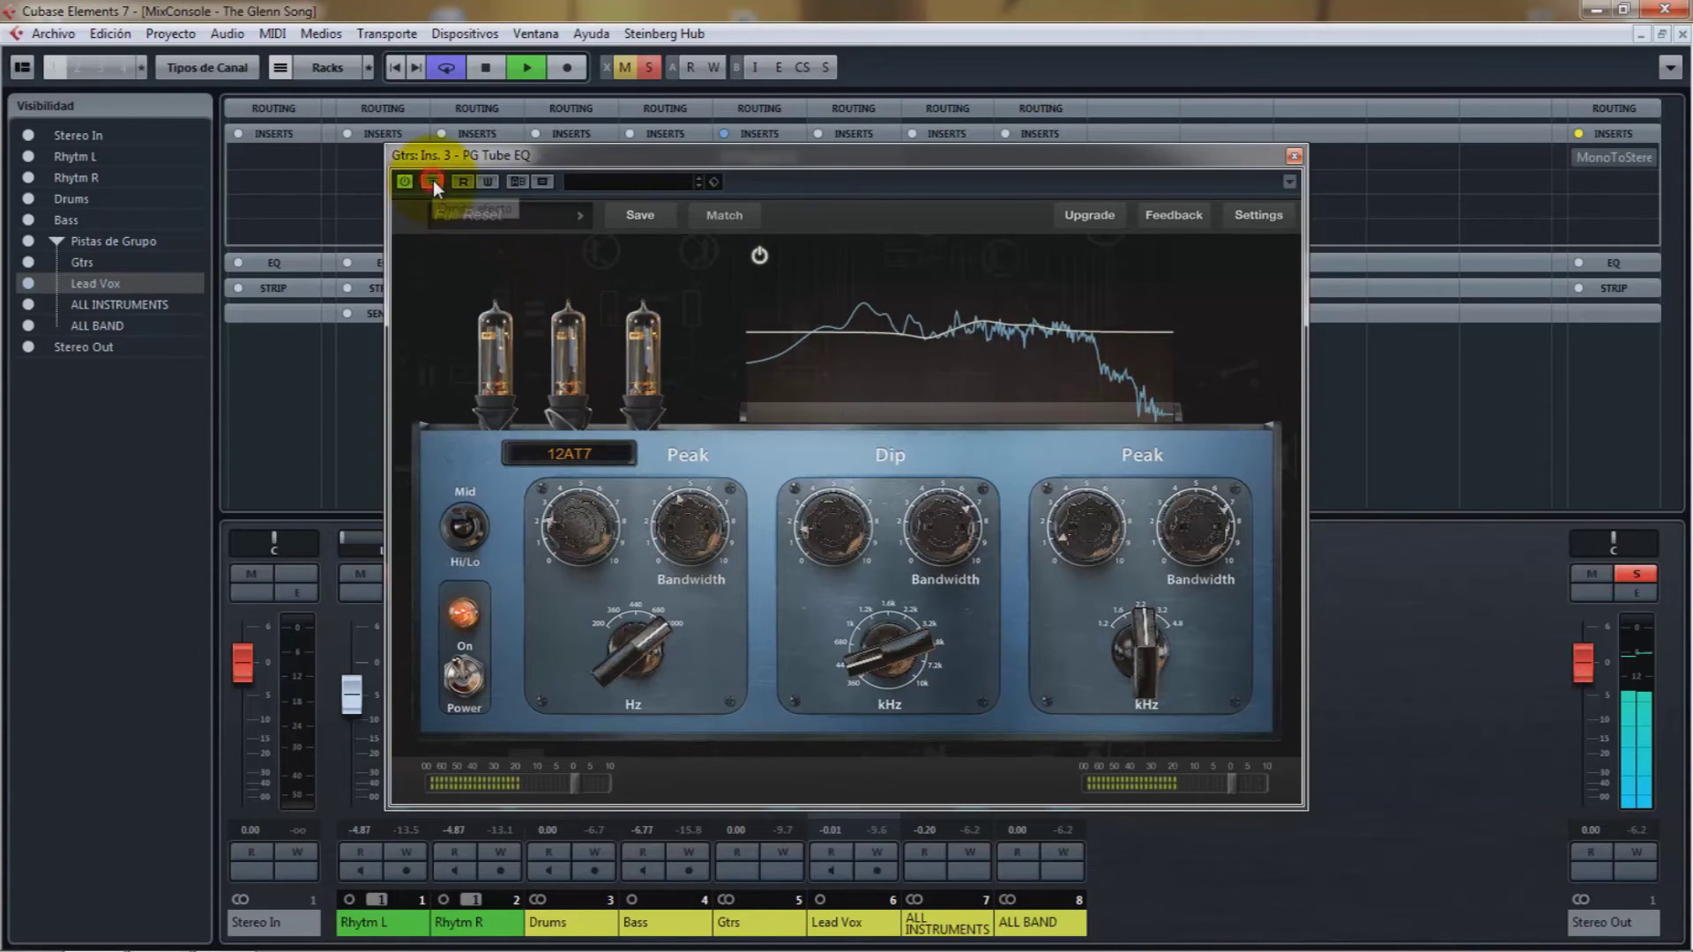
click(432, 180)
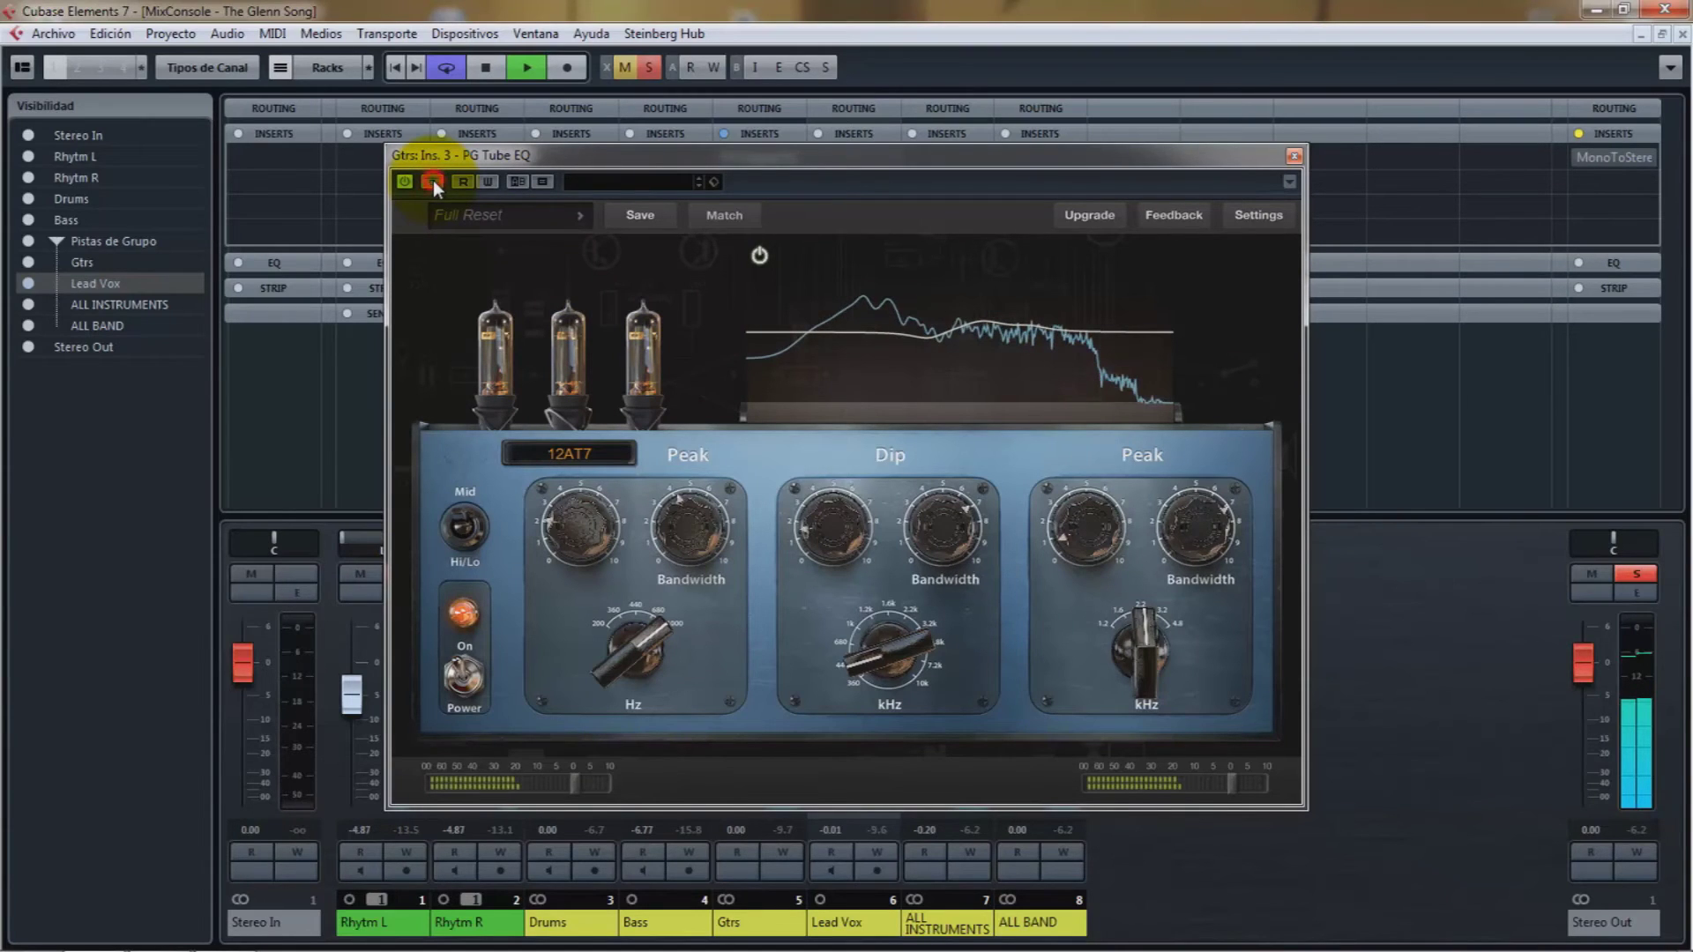
click(433, 180)
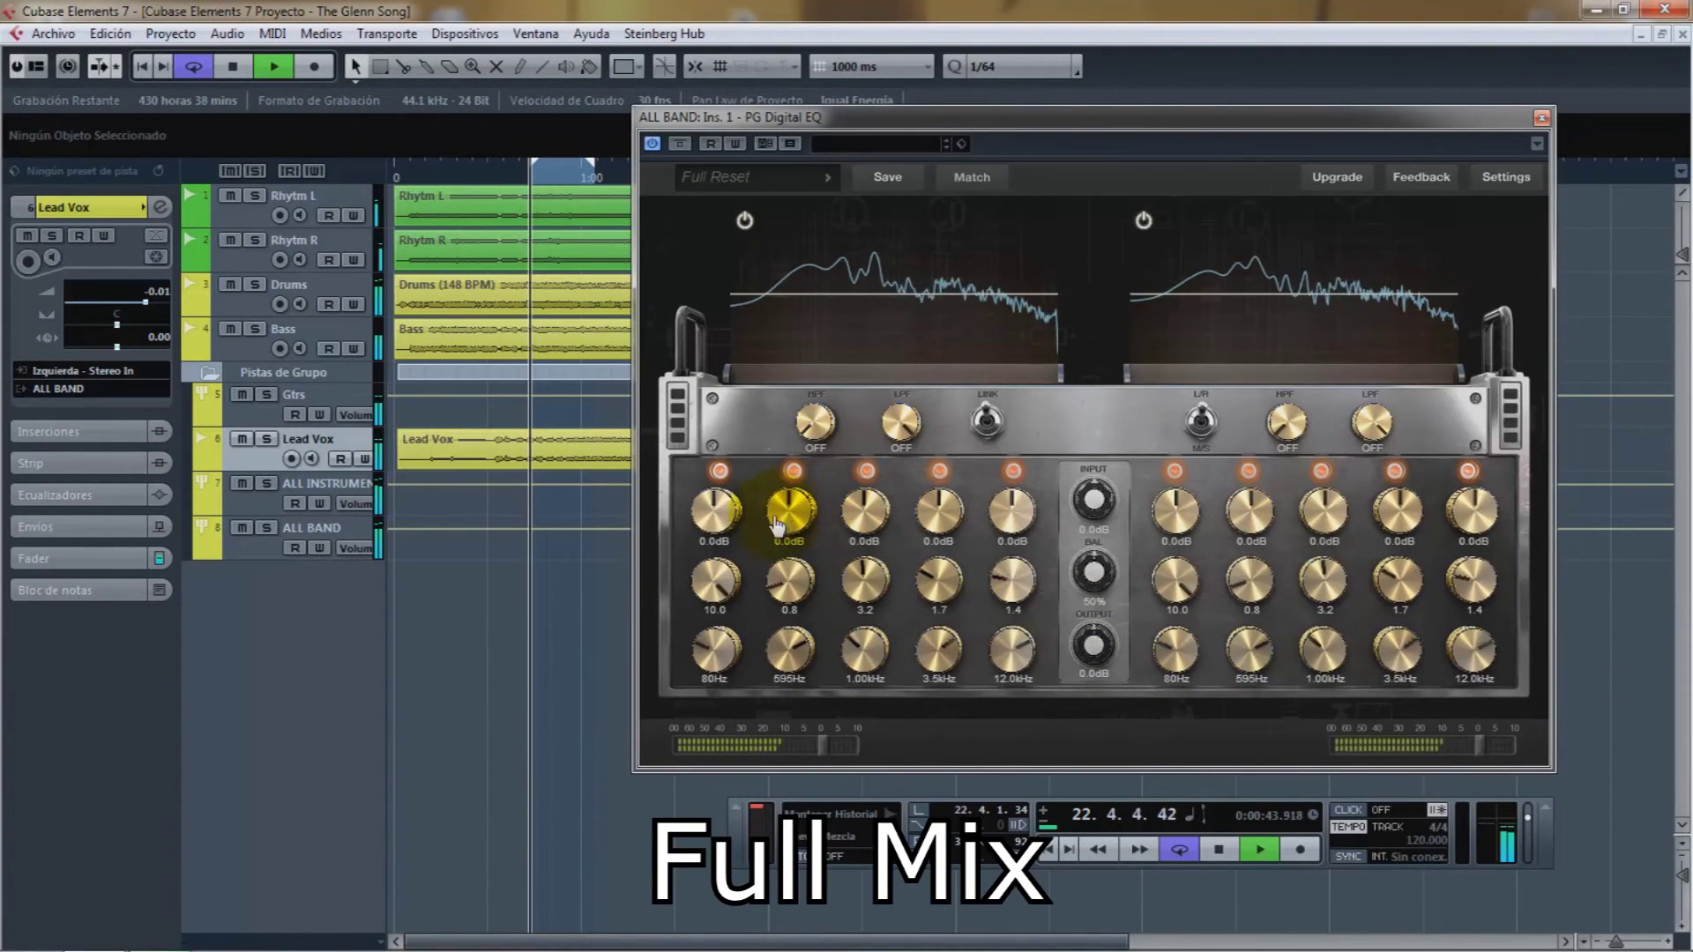
- In the PG Digital EQ on the ALL BAND group, boost the 80 Hz band to 4.2 dB with a Q of 8.7
drag(716, 518, 721, 514)
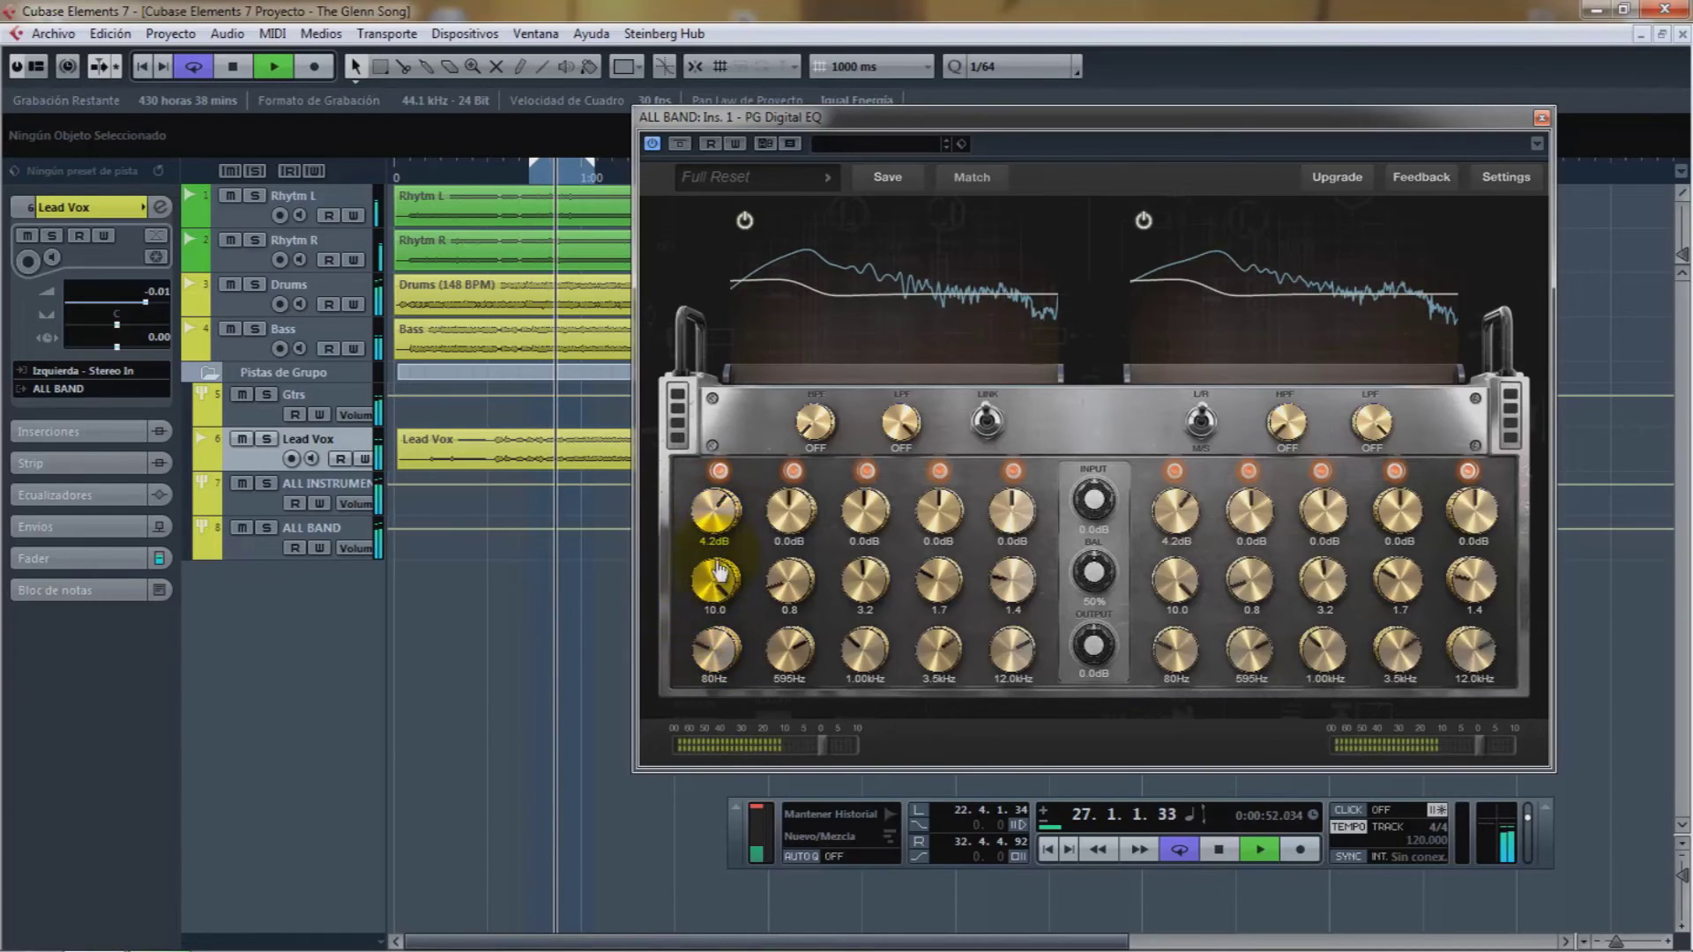
drag(716, 600, 716, 609)
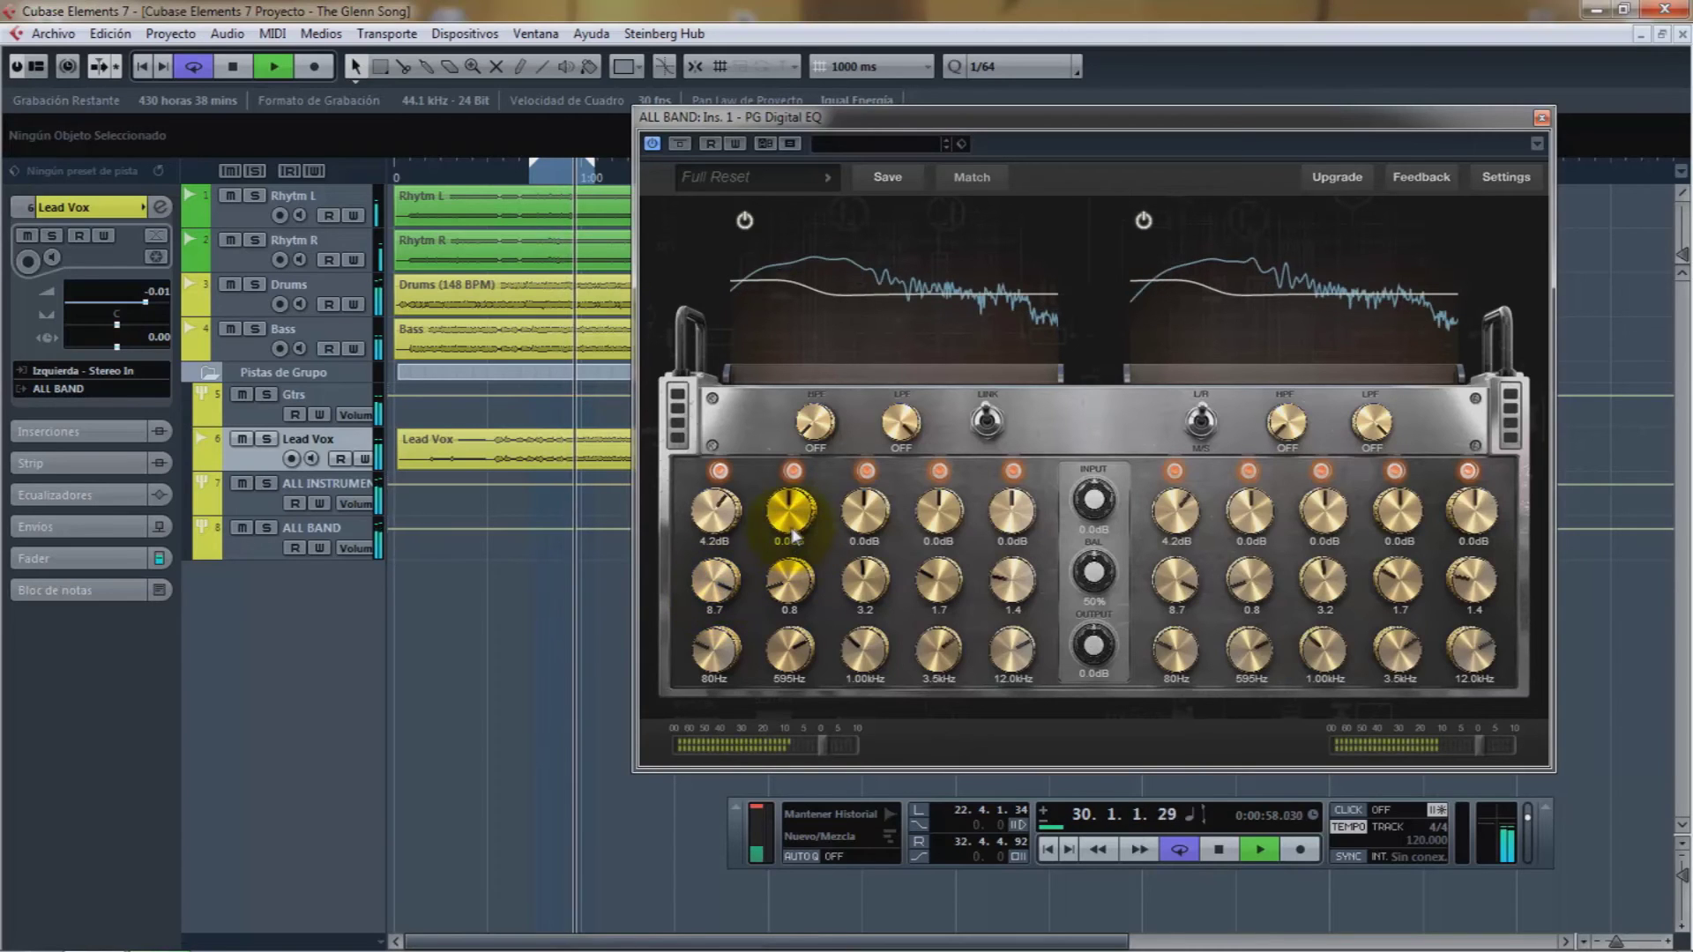
- Set the second band to 442 Hz with a gain of -5.7 dB, and compare the full mix with the EQ bypassed
drag(789, 657, 795, 676)
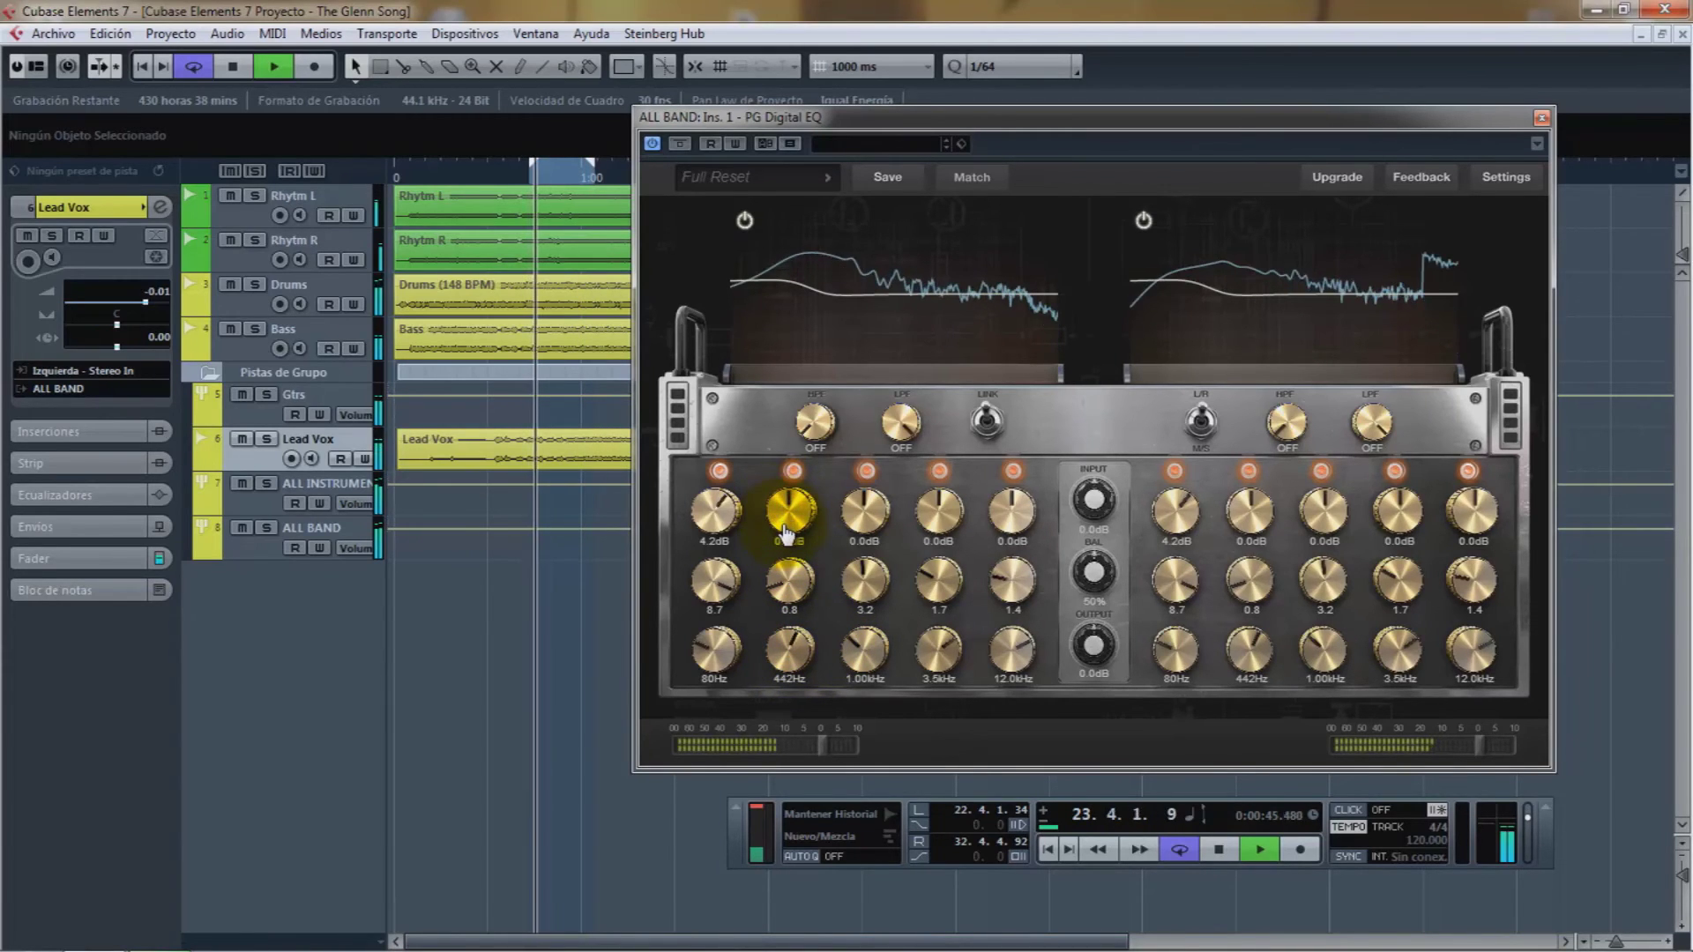
drag(785, 529, 788, 533)
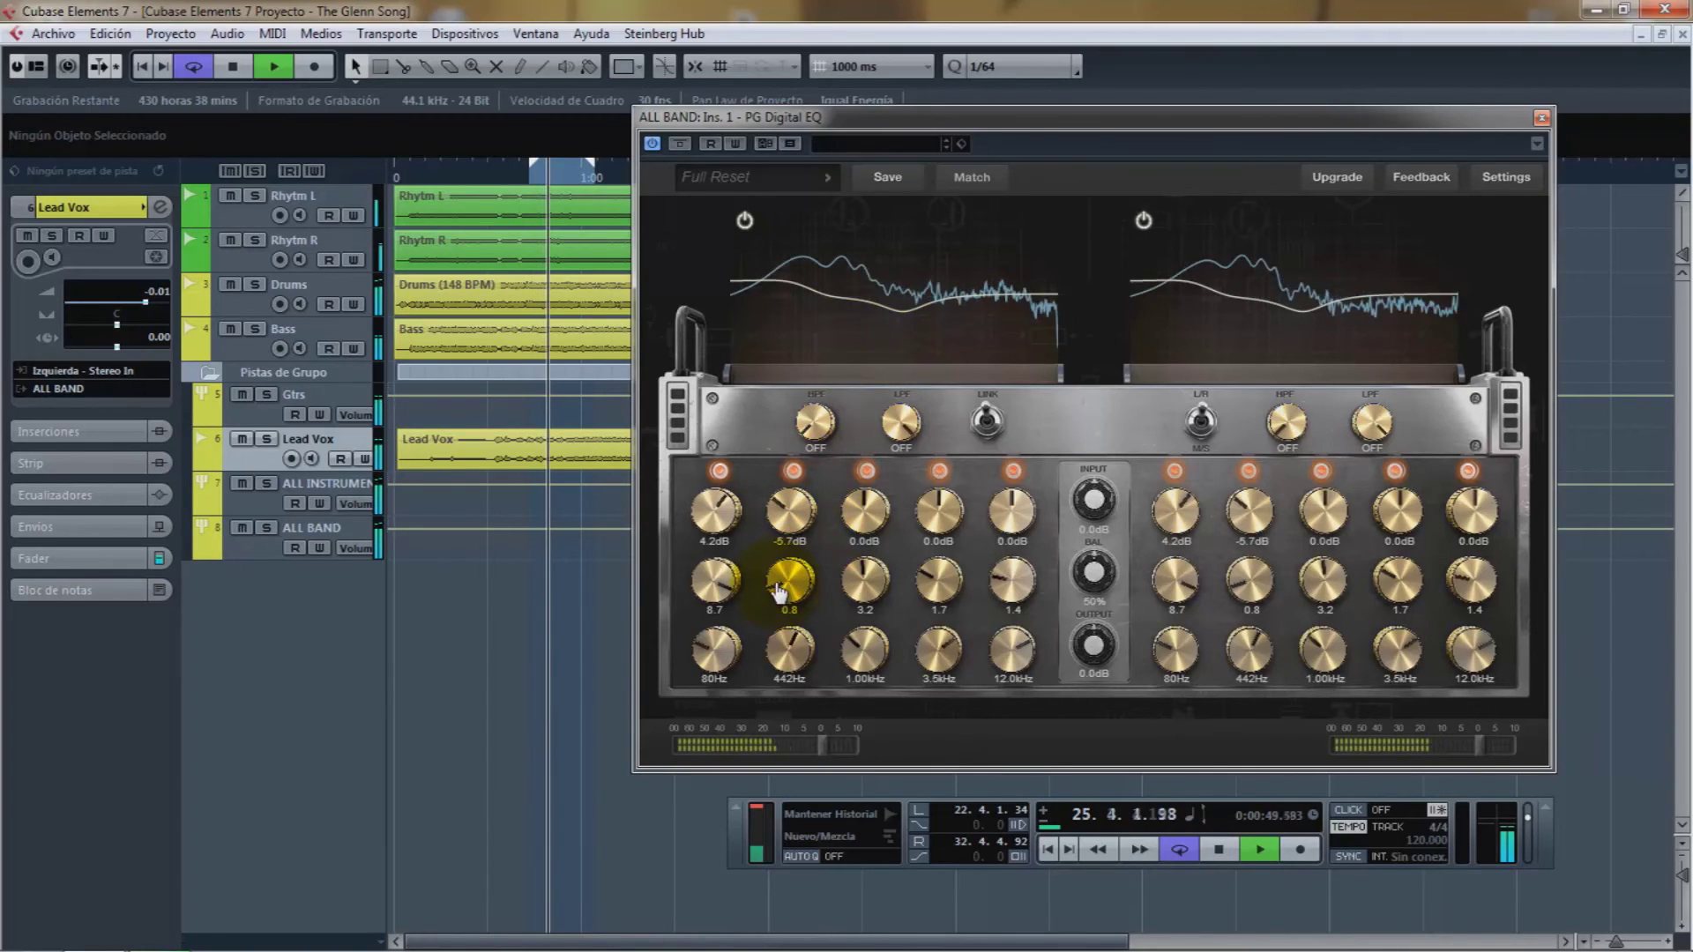
click(680, 144)
click(681, 145)
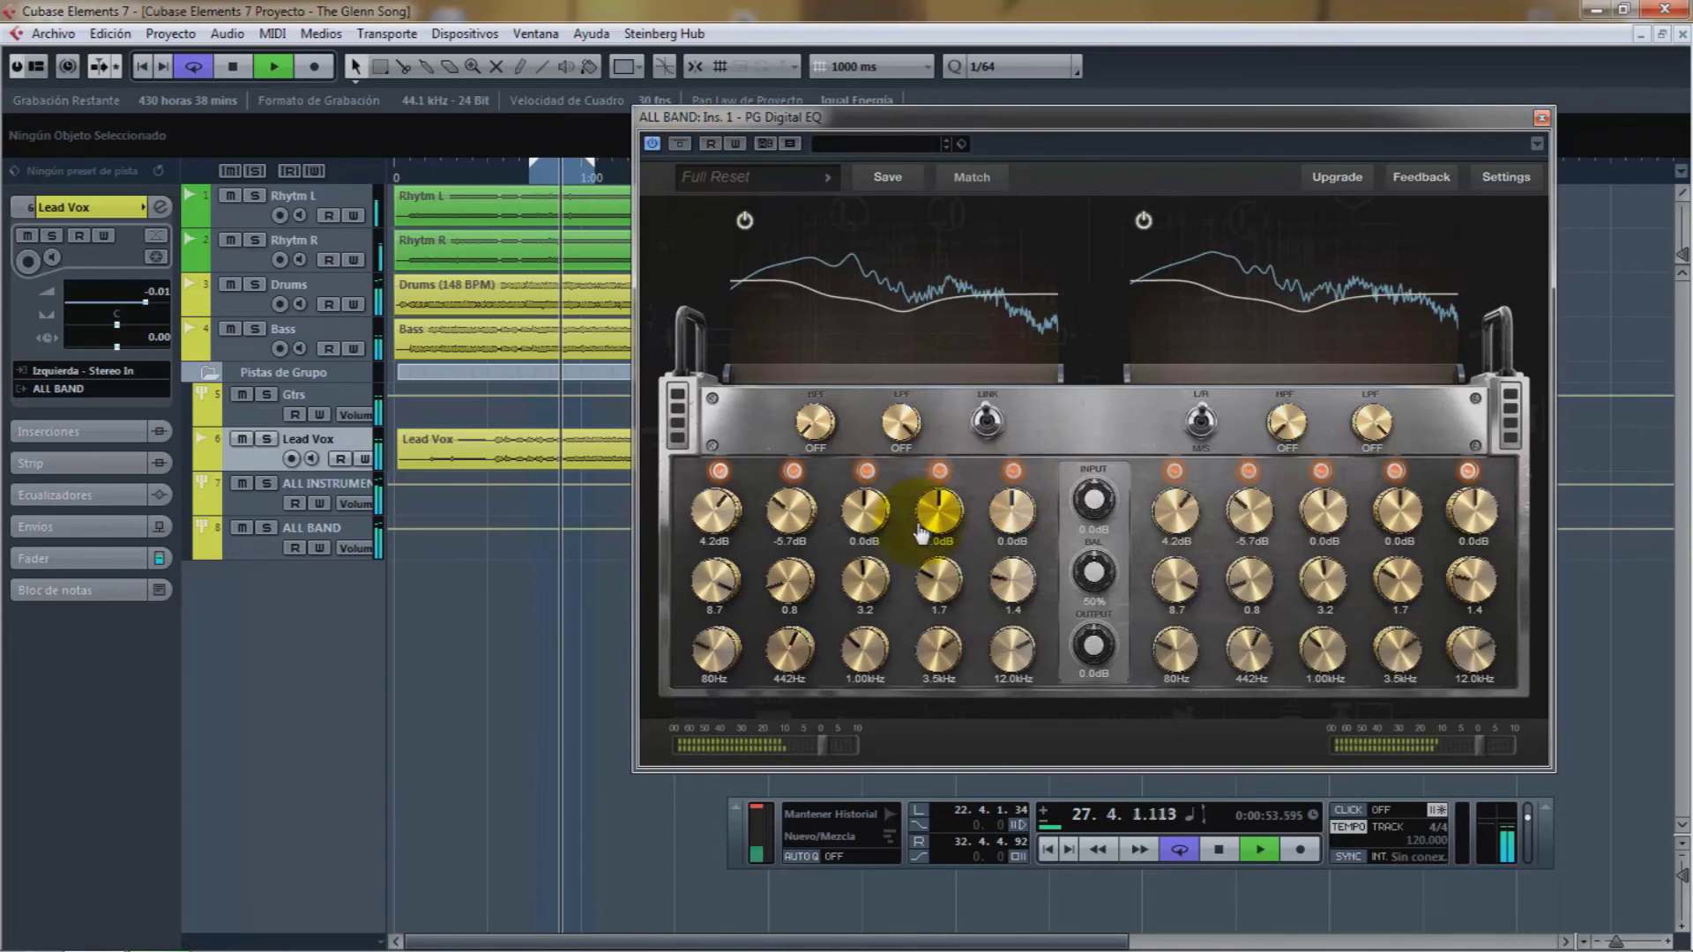
- Boost the 1.00 kHz band by 2.1 dB, and set the highest band to 4.2 dB at 7.8 kHz
click(866, 511)
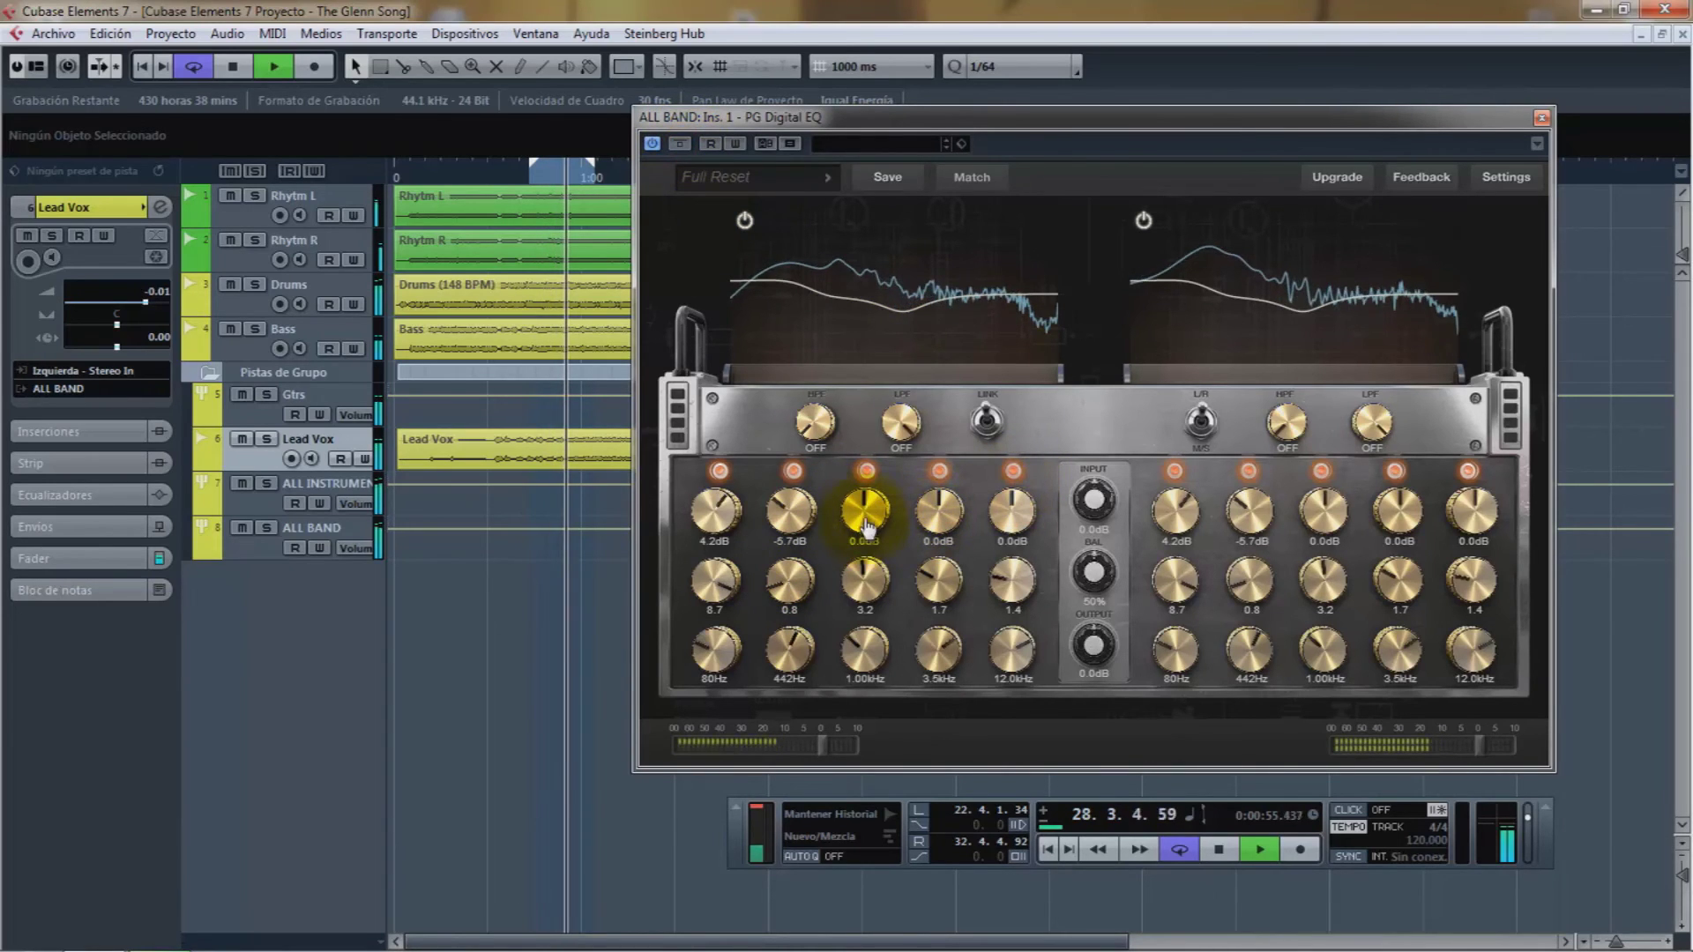
drag(867, 510, 870, 515)
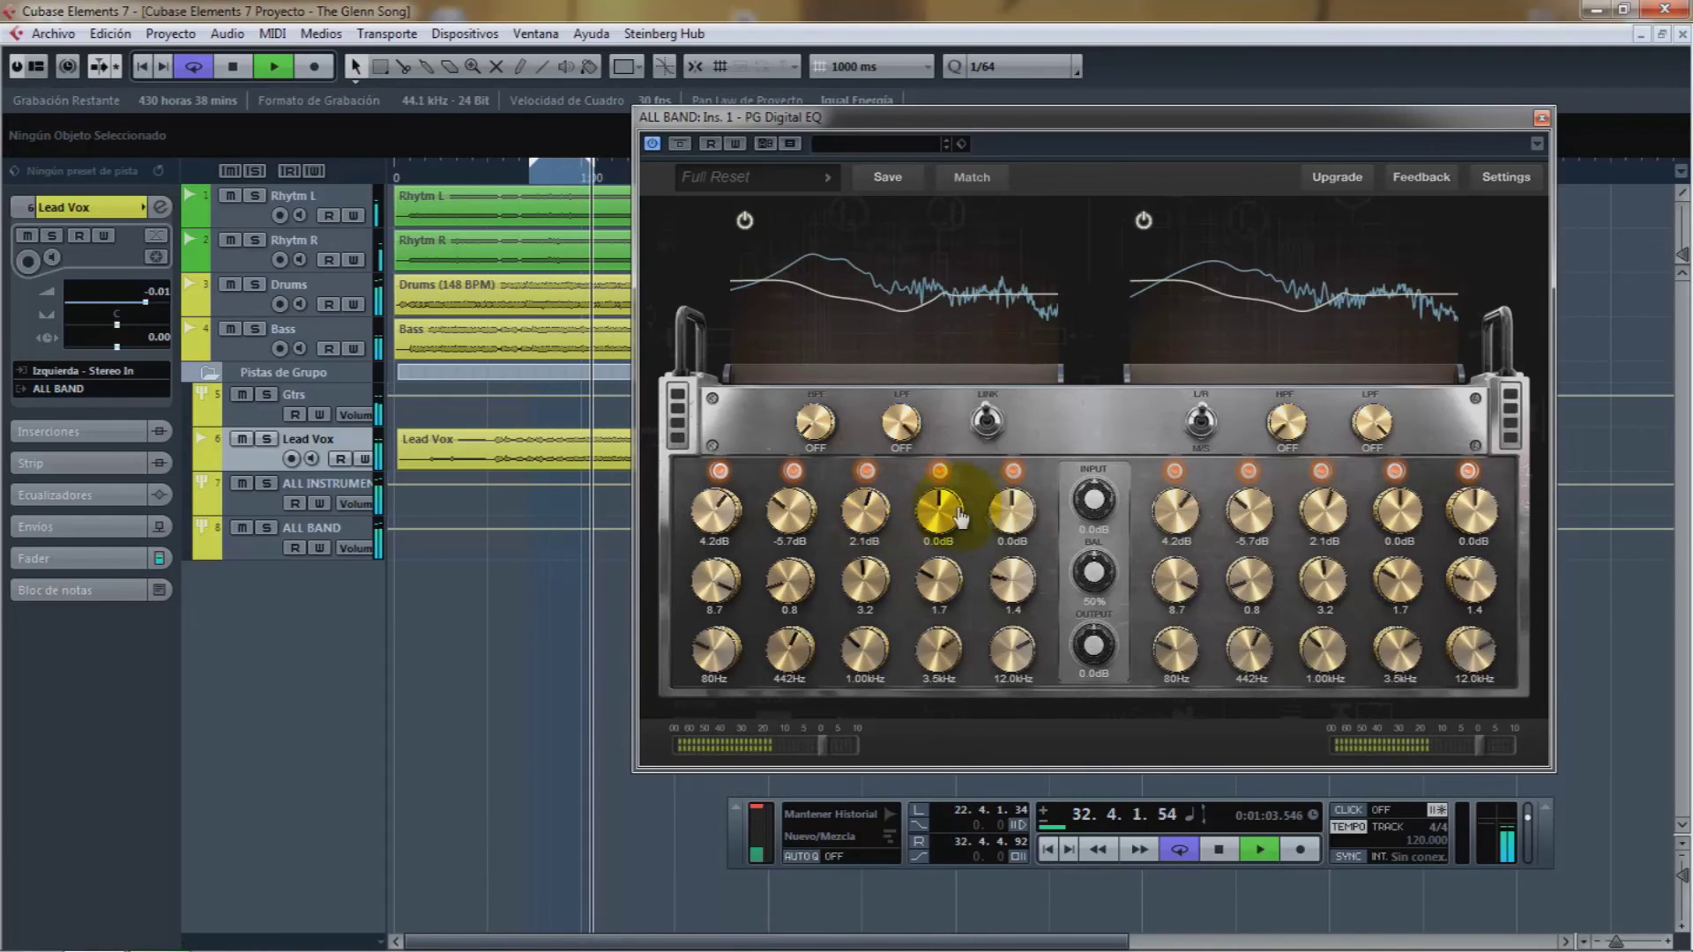
drag(1008, 516, 1003, 600)
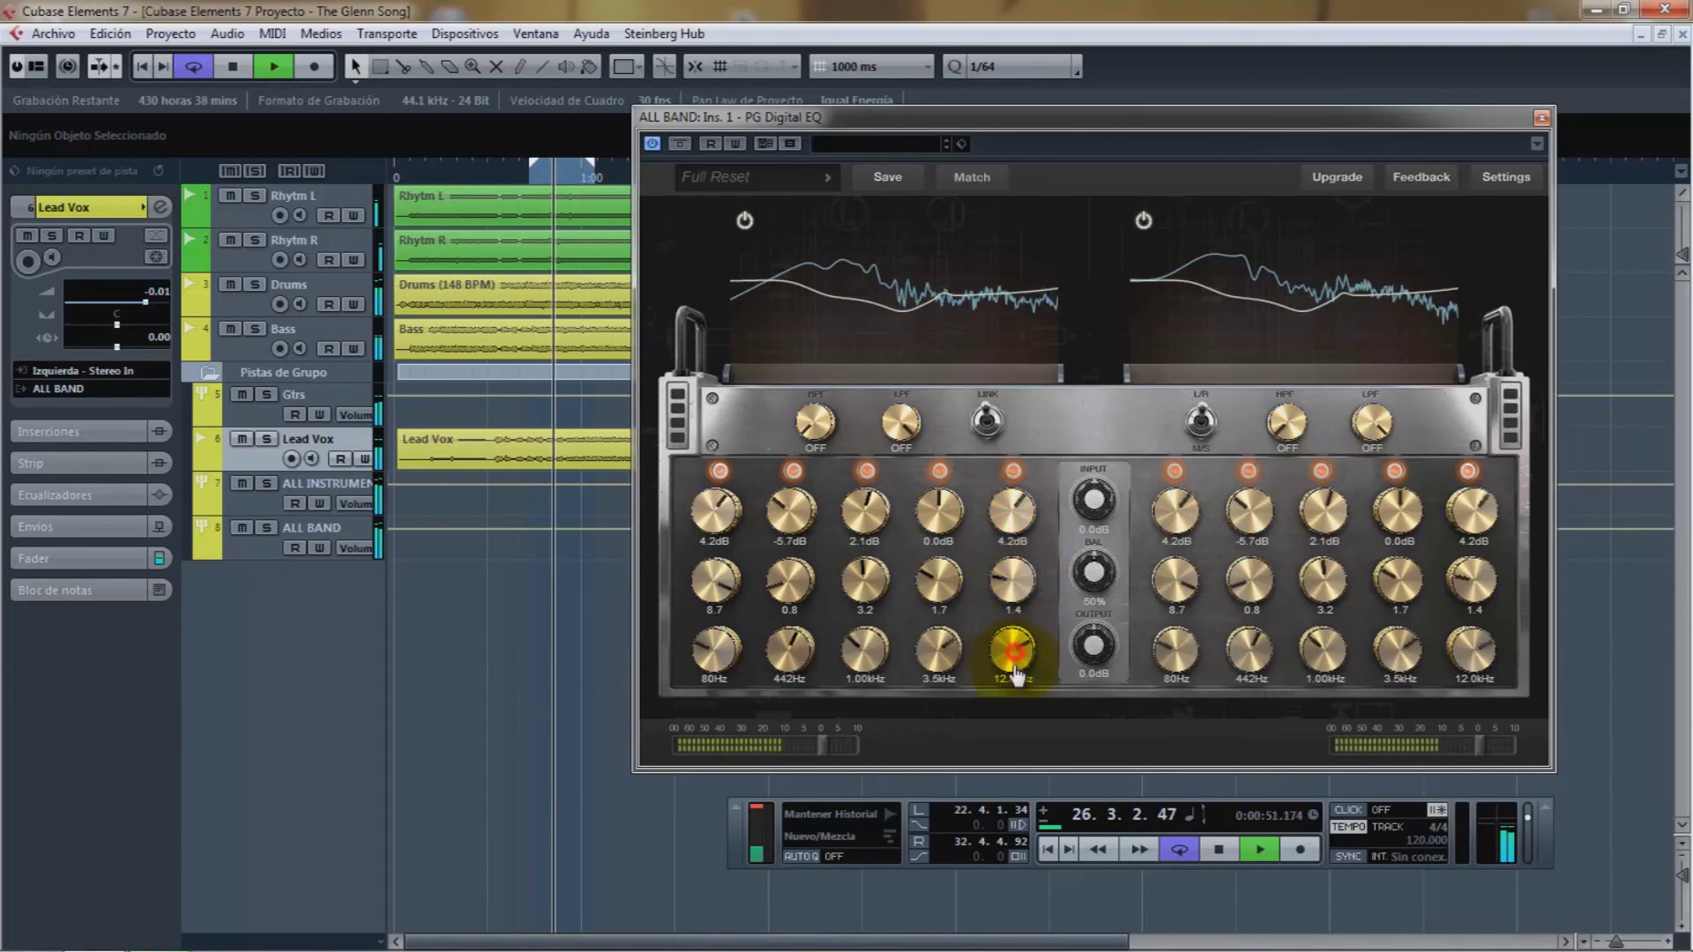
drag(1019, 686, 1052, 642)
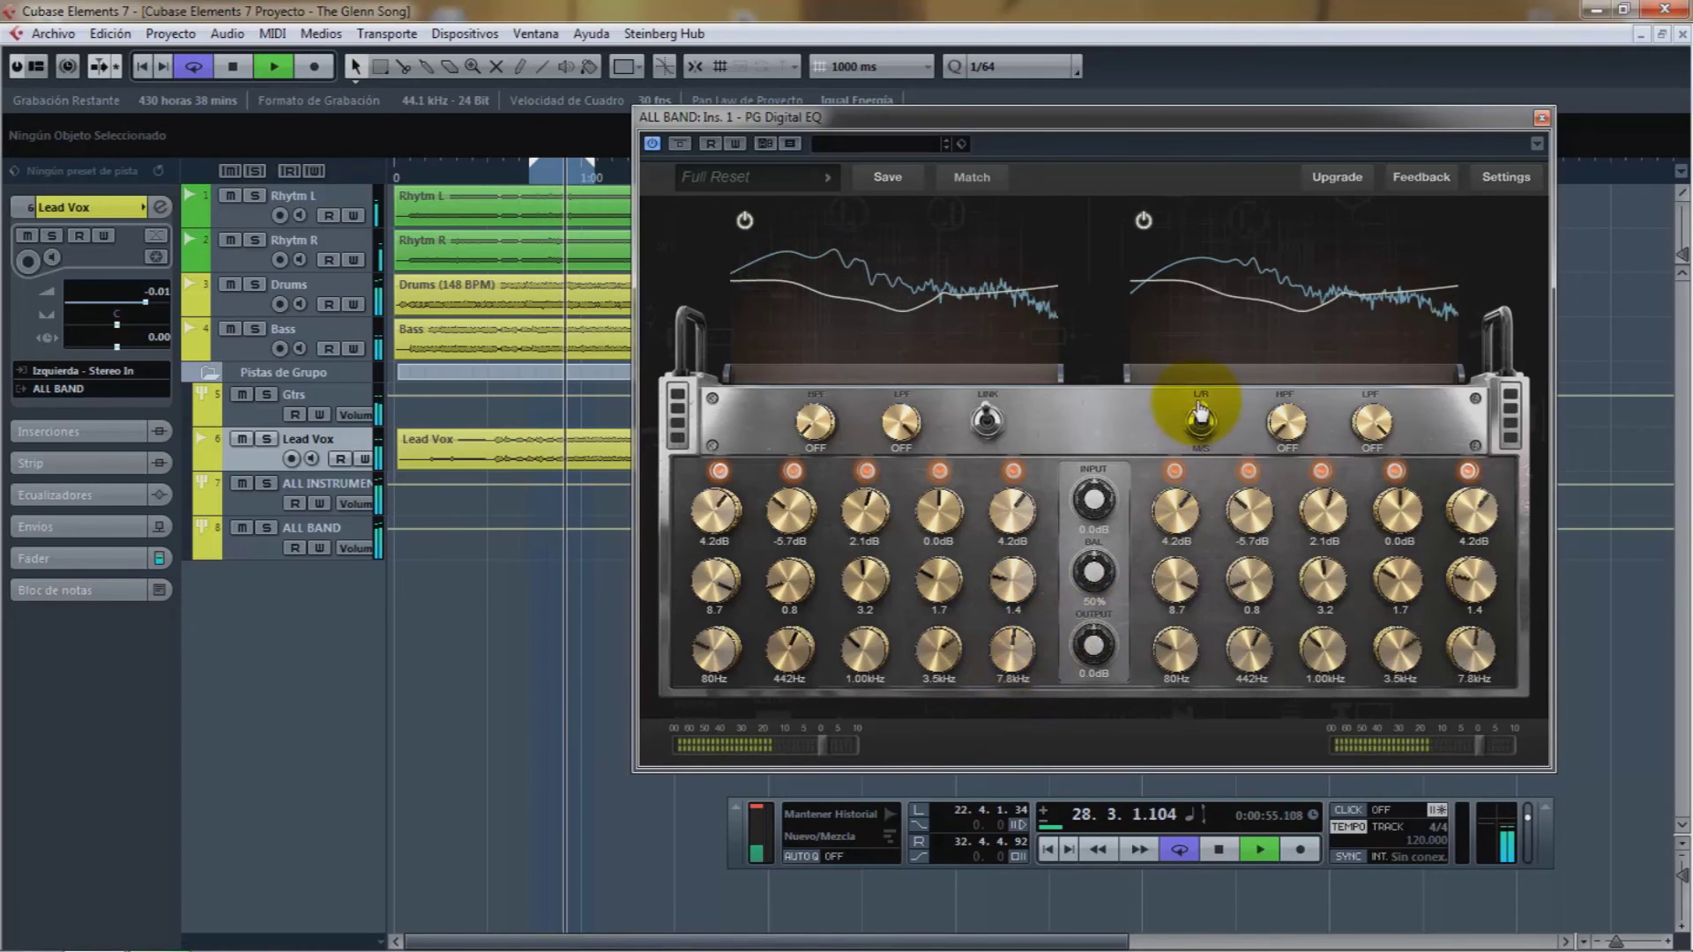
- Toggle the PG Digital EQ's bypass to compare the full mix with and without equalization
click(680, 144)
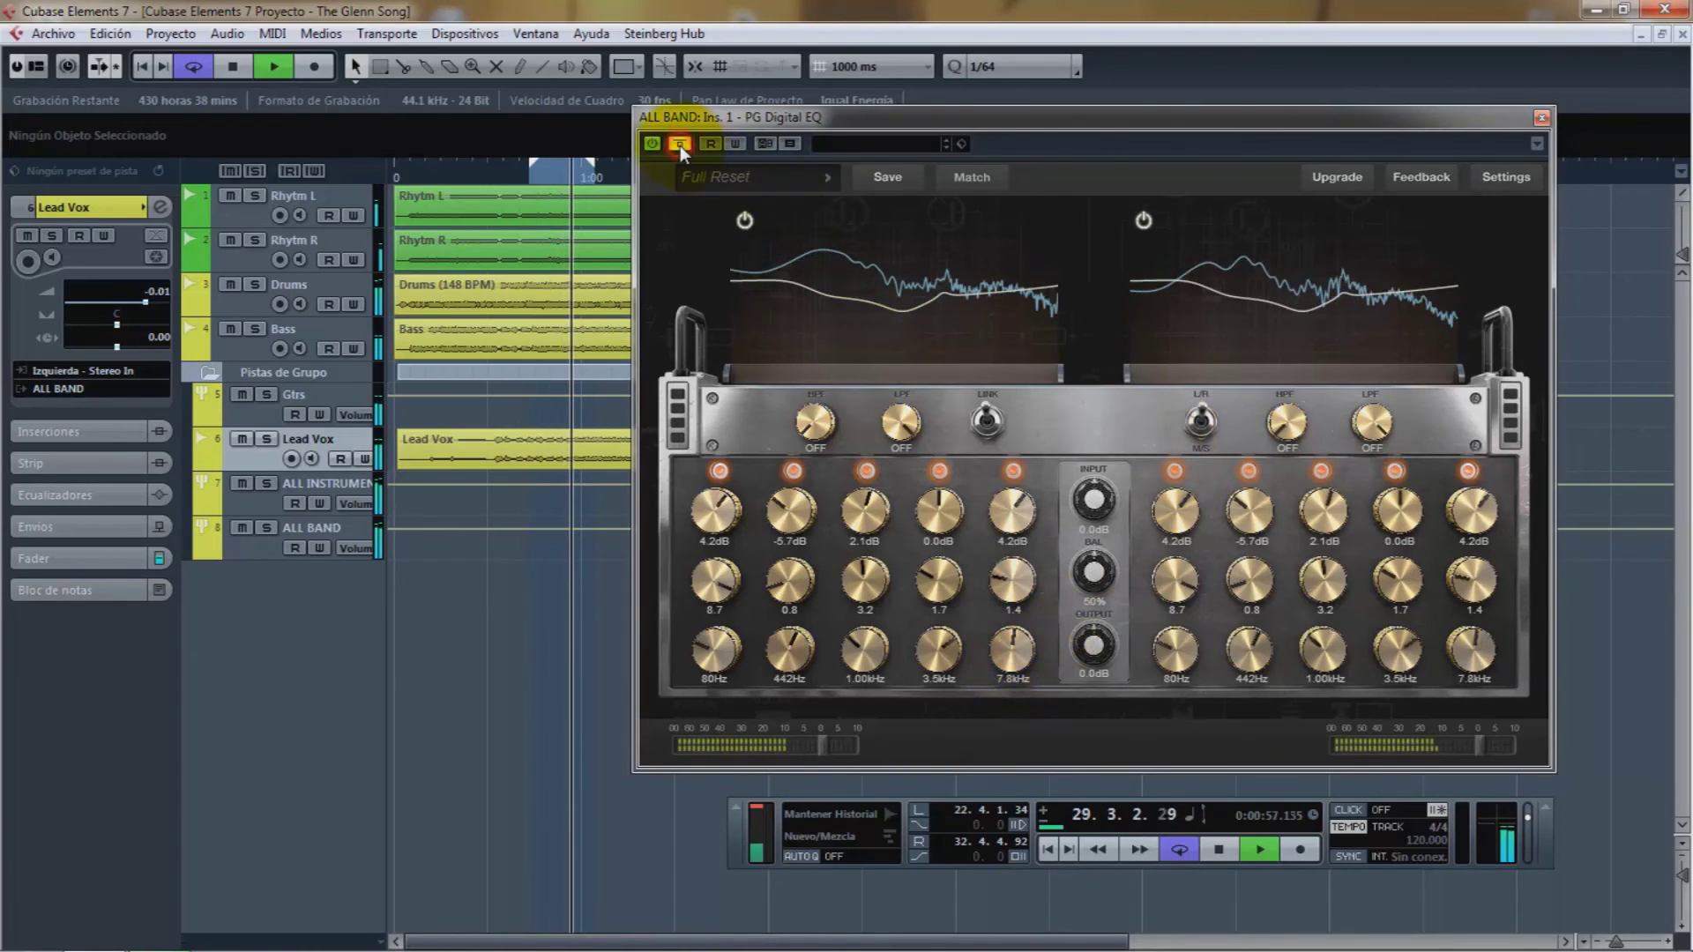
click(680, 144)
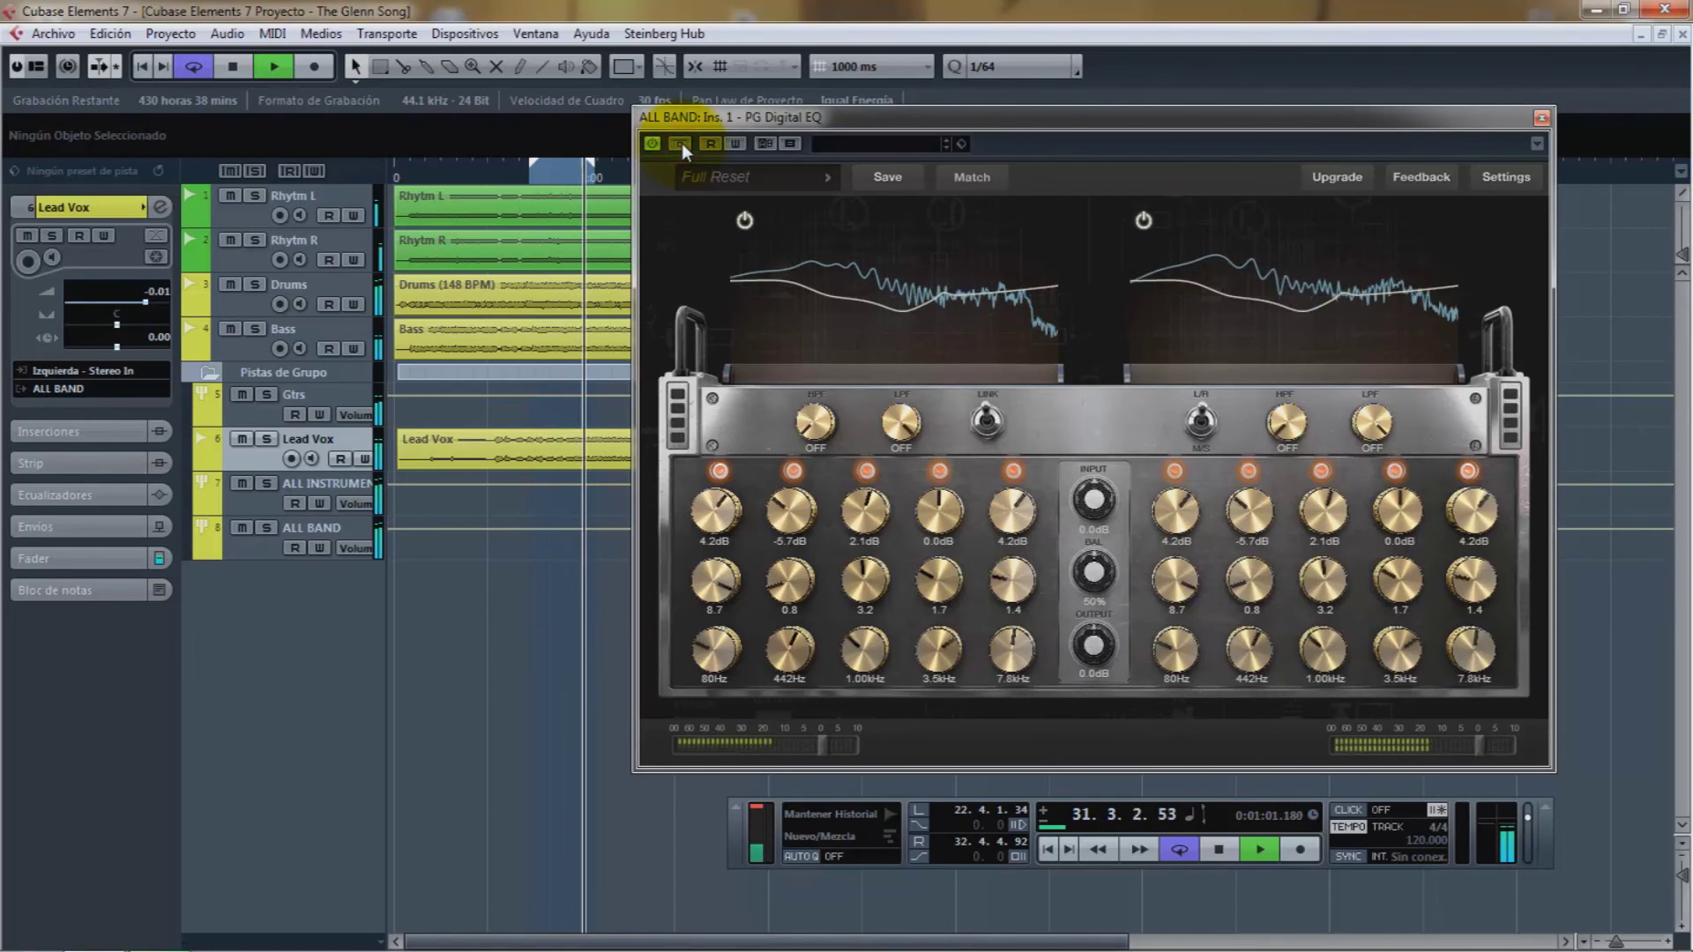
click(681, 143)
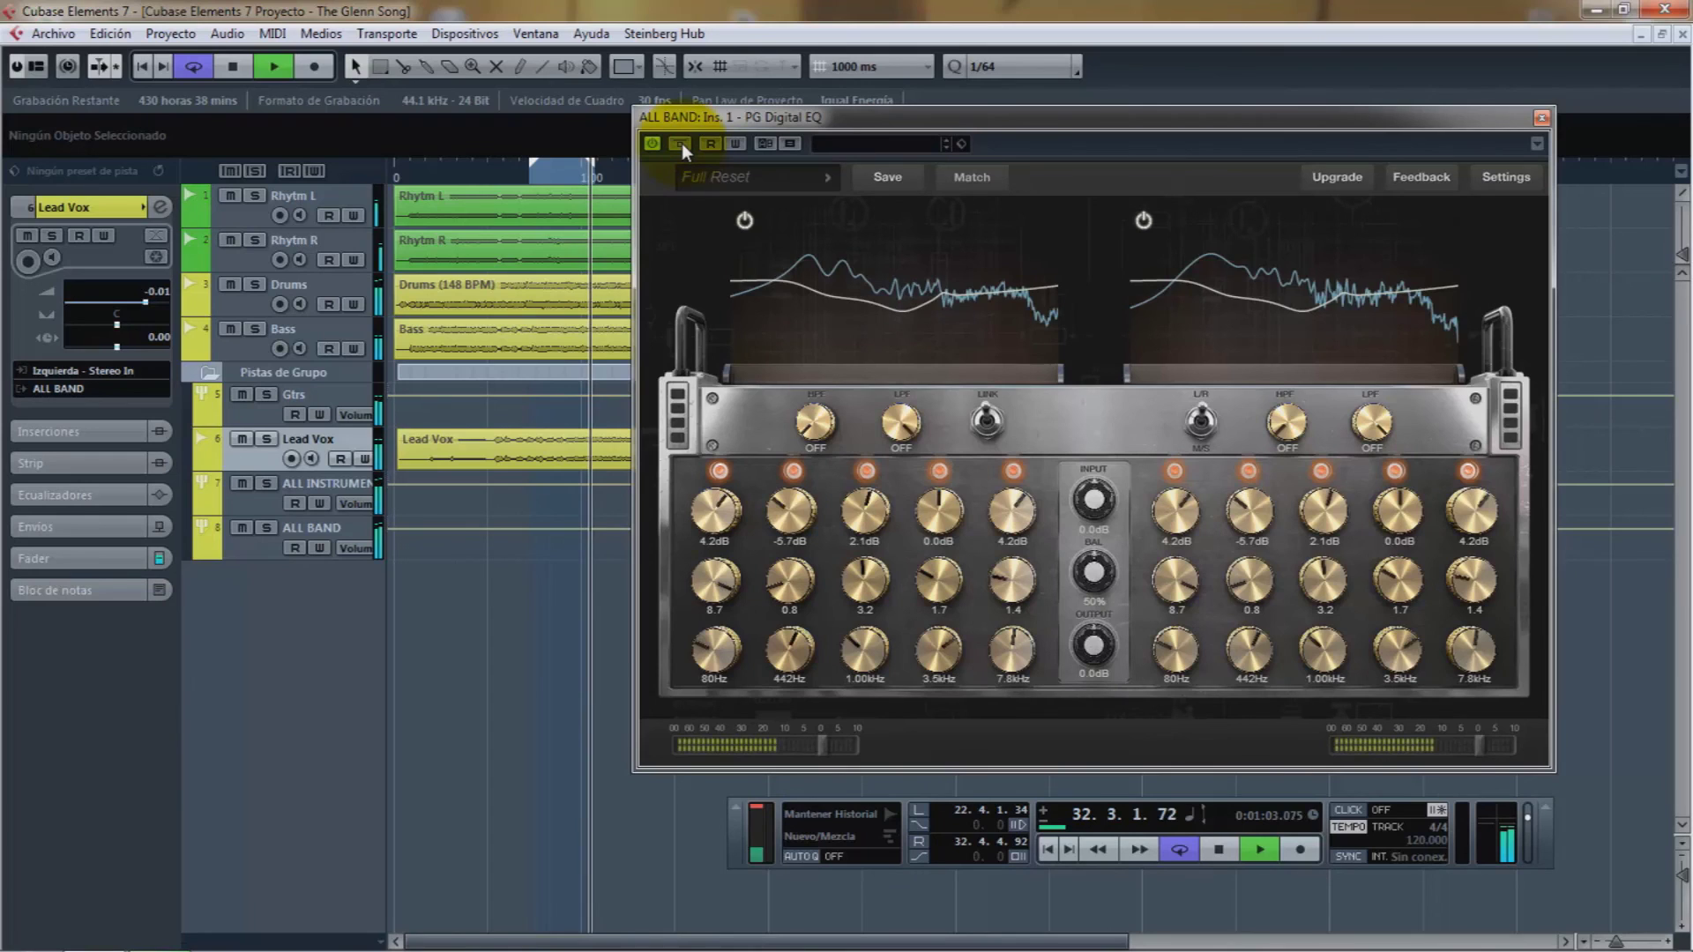
- Compare the full mix again with the ALL BAND equalizer bypassed, and leave the equalizer active
click(681, 143)
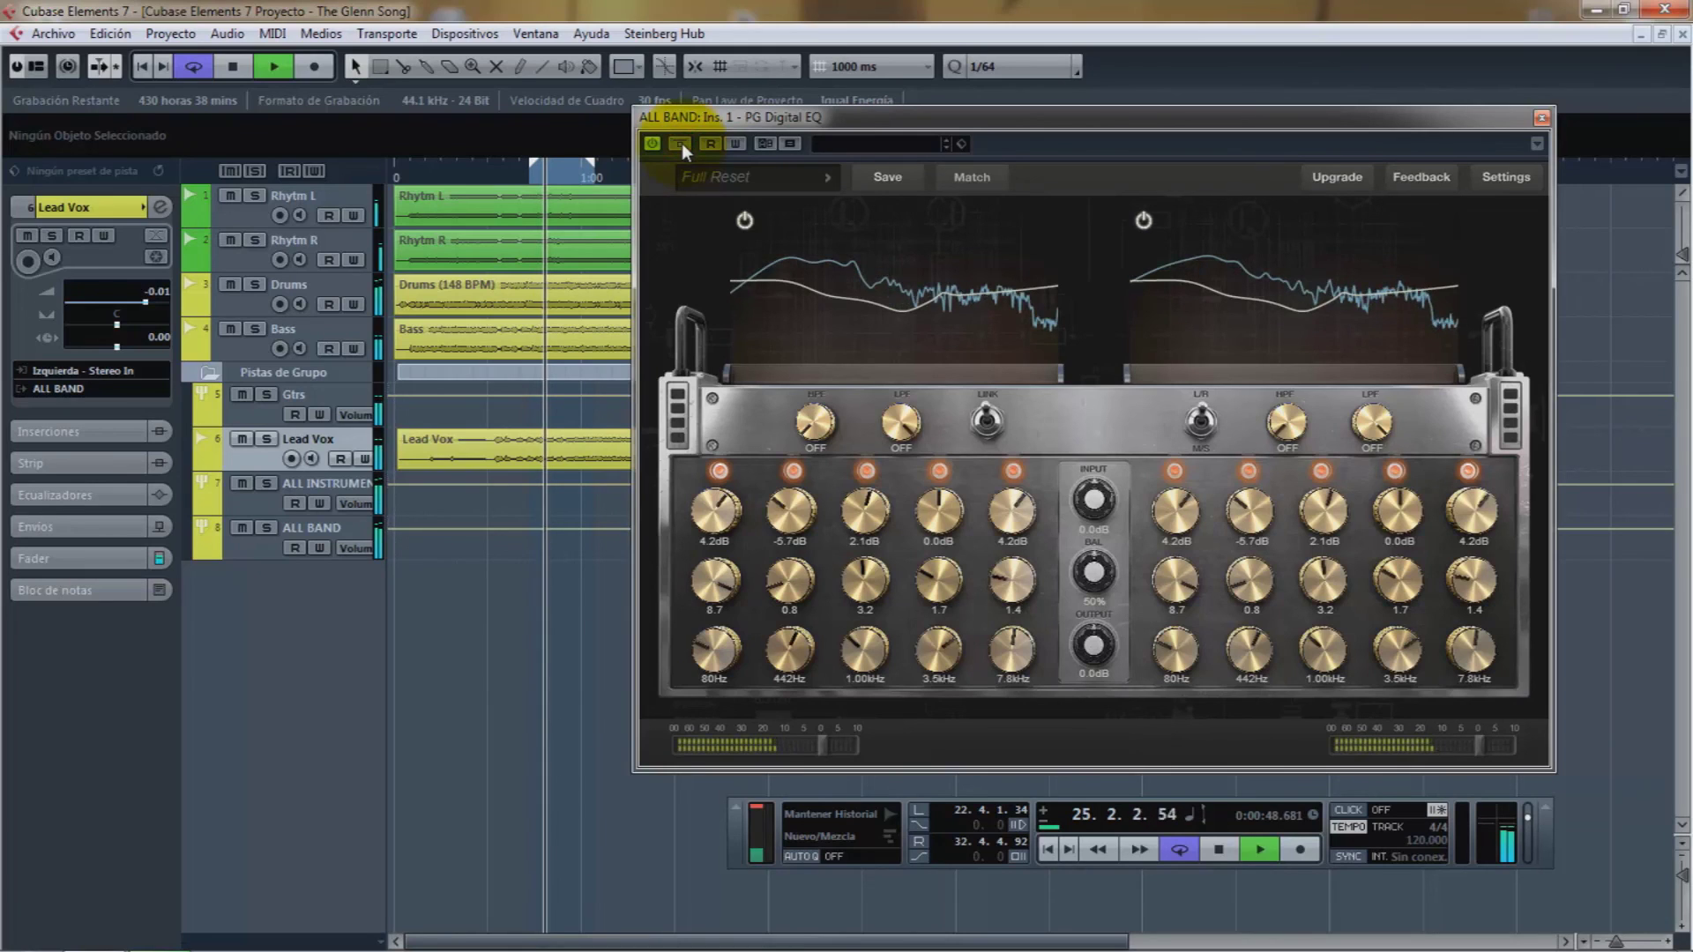
click(681, 143)
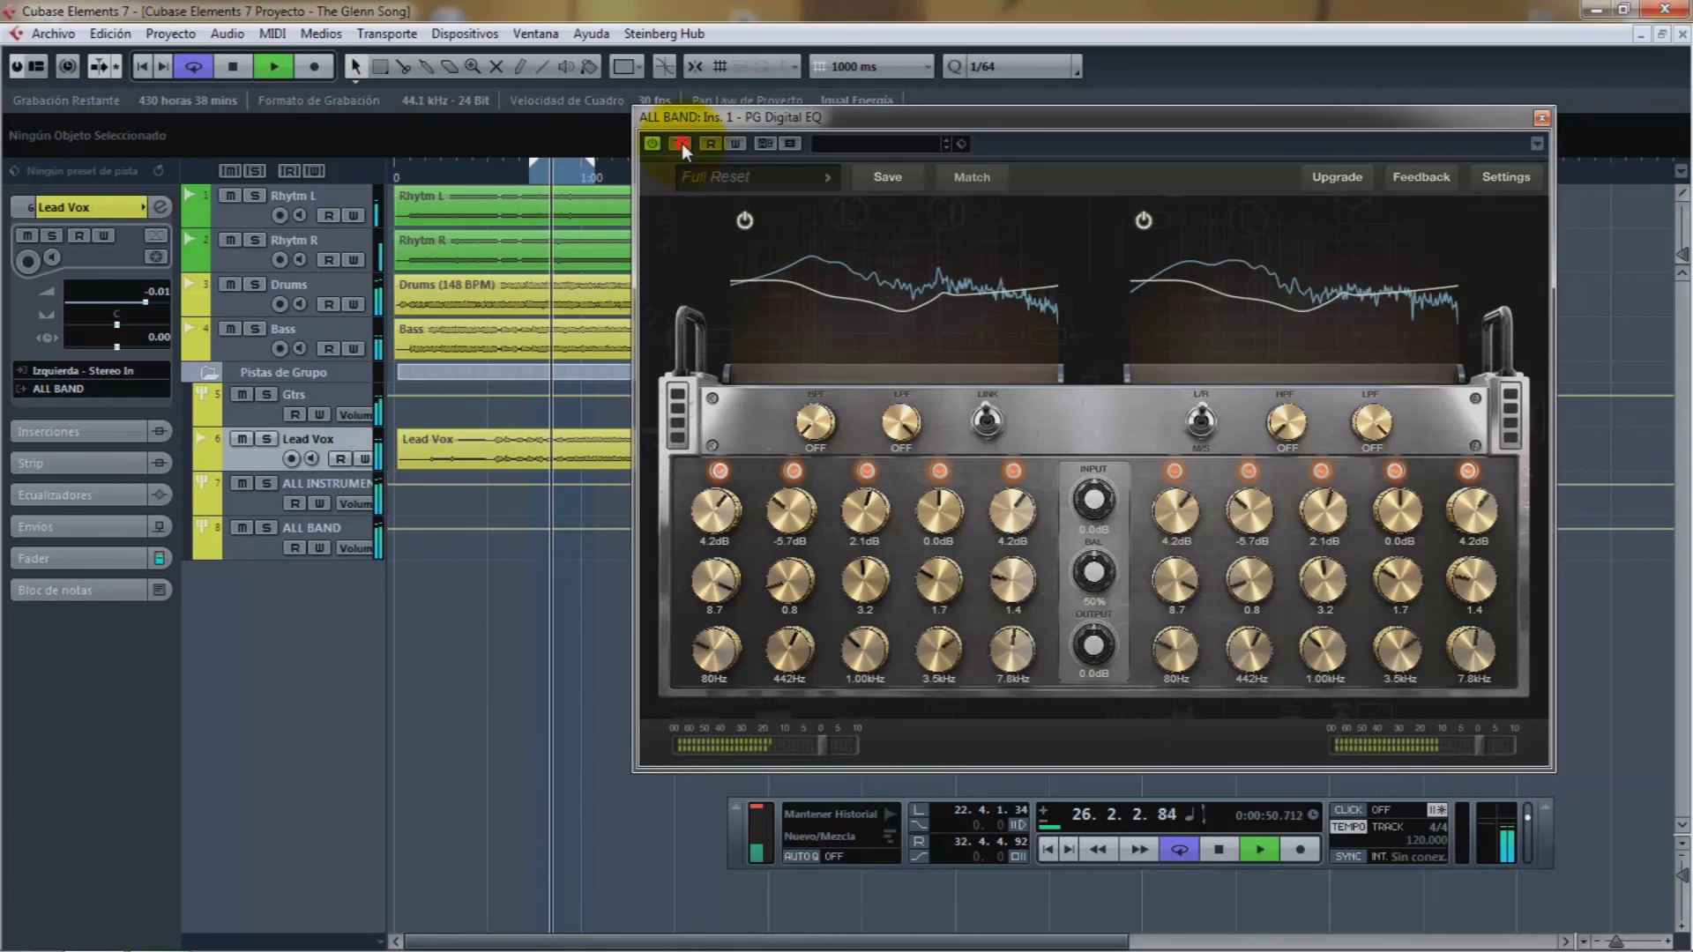
click(681, 143)
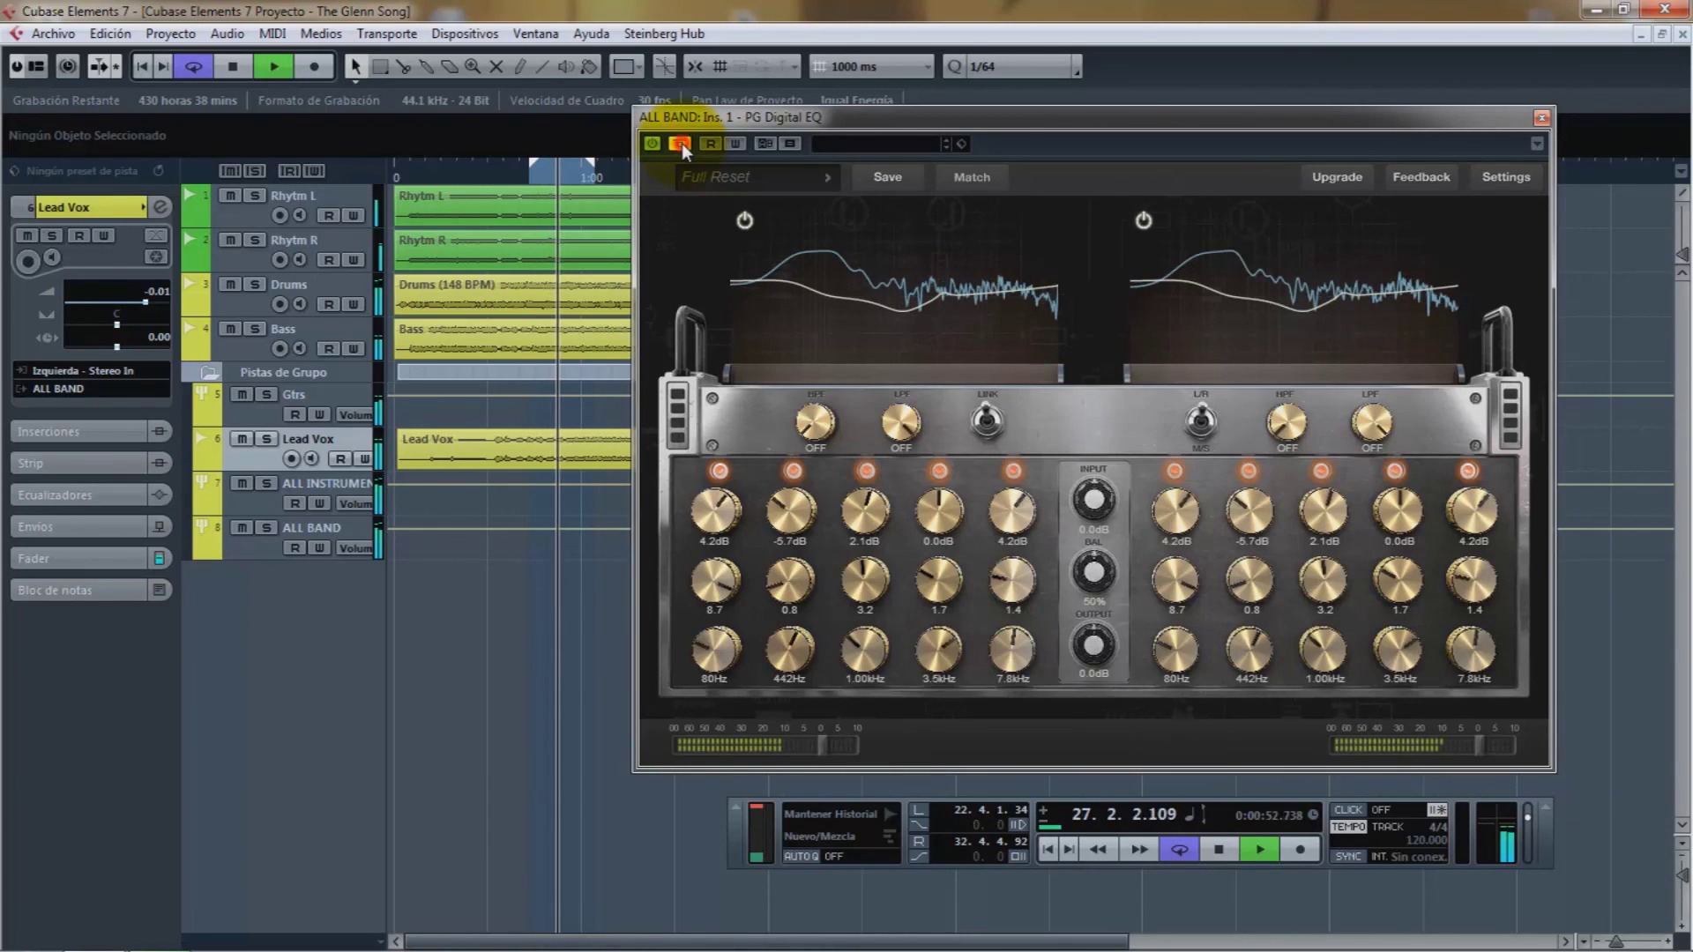
- Adjust the left/right balance of the PG Digital EQ on the ALL BAND group during playback
click(895, 422)
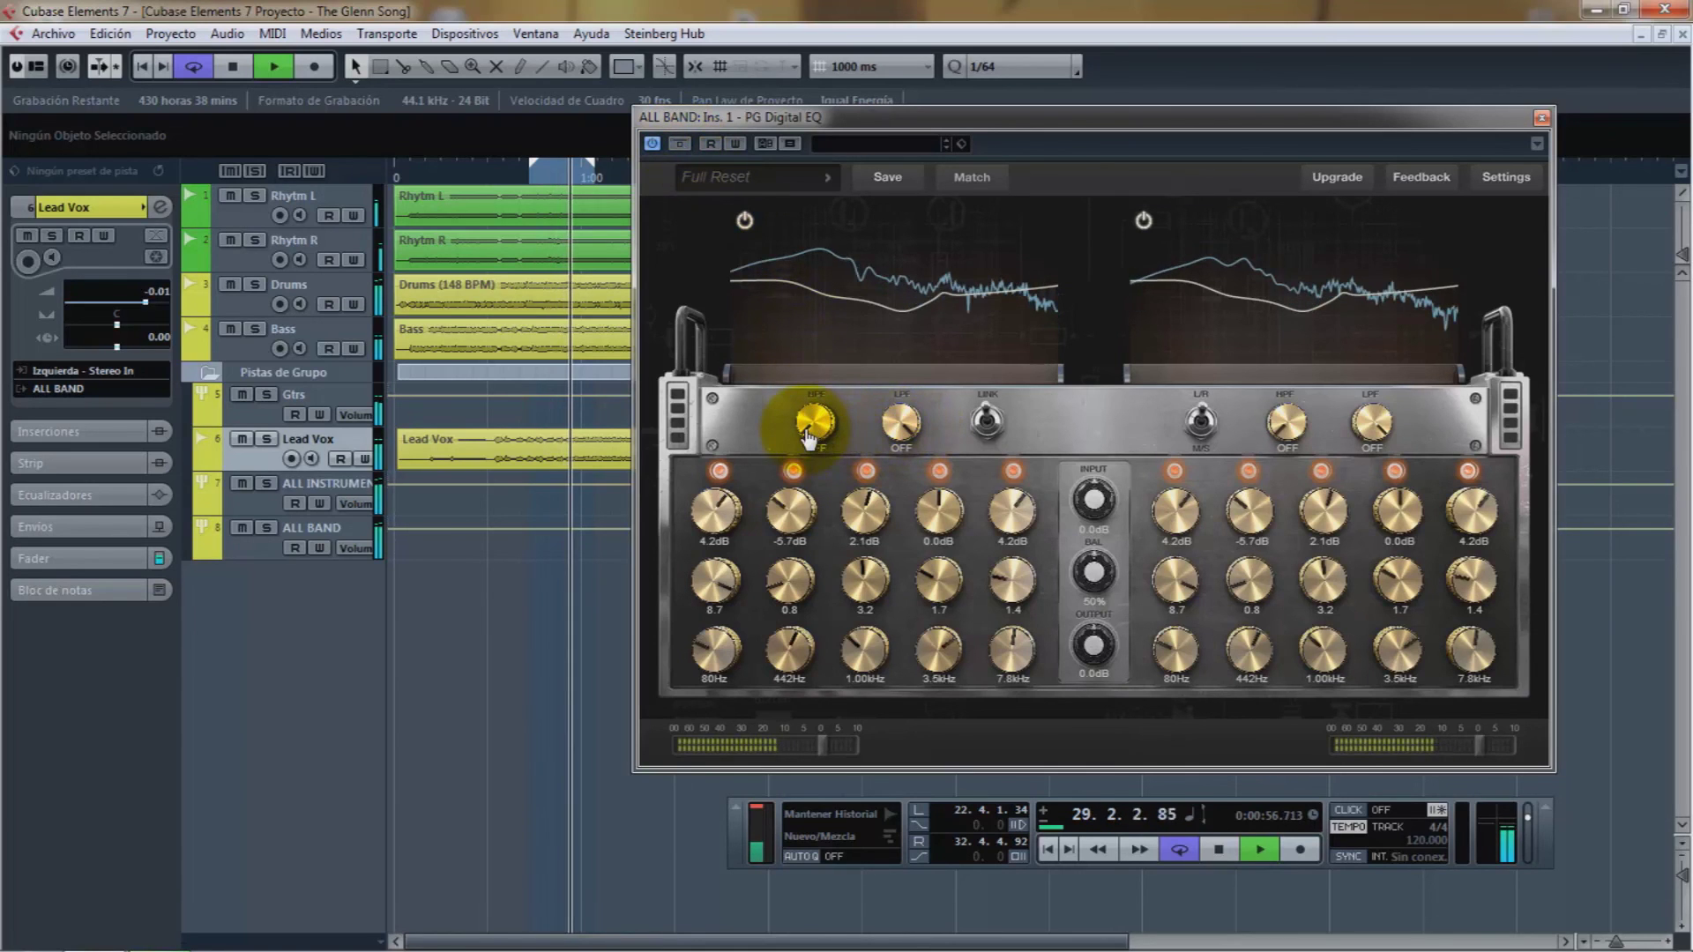
drag(1105, 593, 1095, 600)
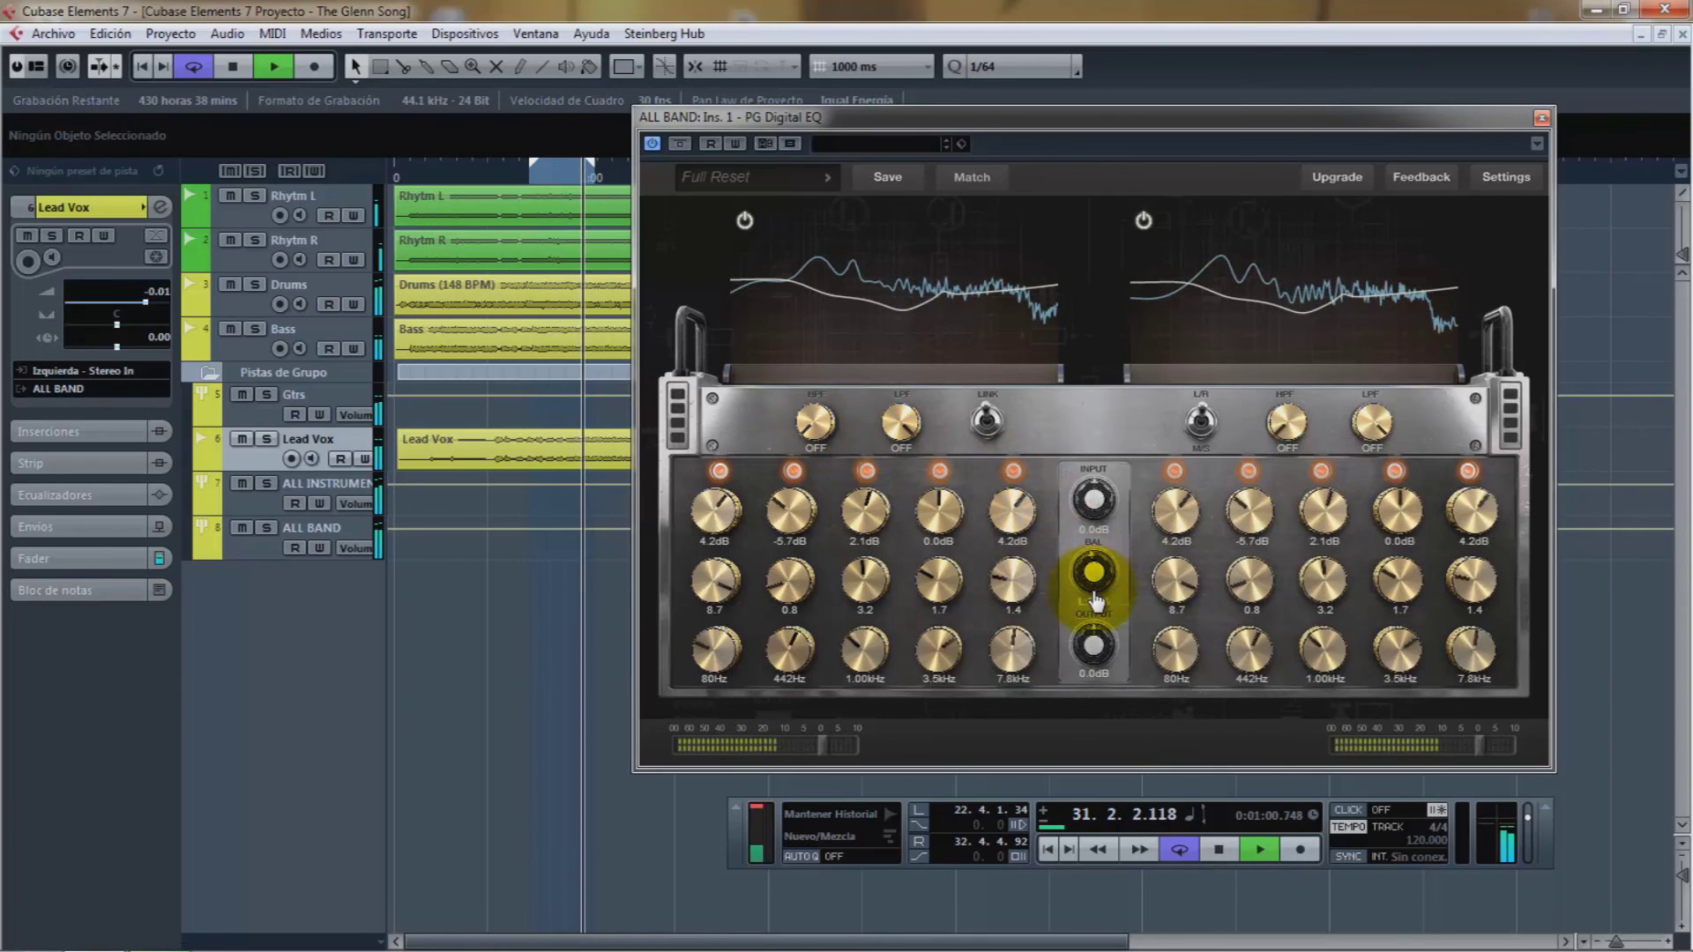
mouse_move(1094, 578)
mouse_down()
mouse_move(1100, 539)
mouse_move(1100, 603)
mouse_up()
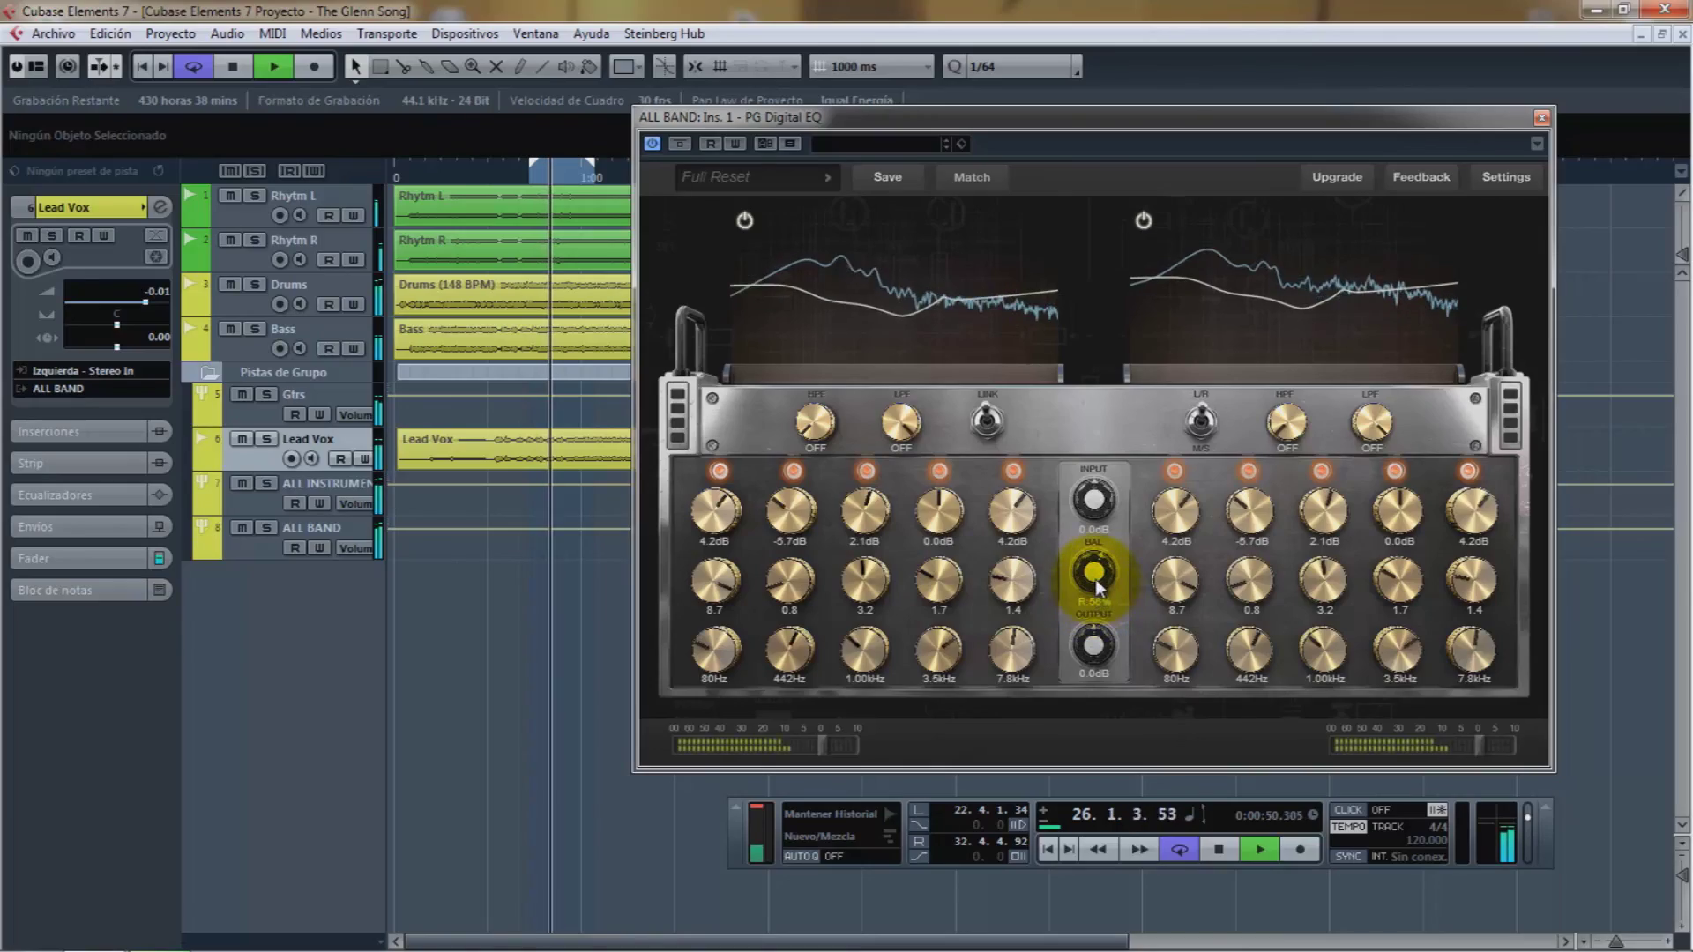